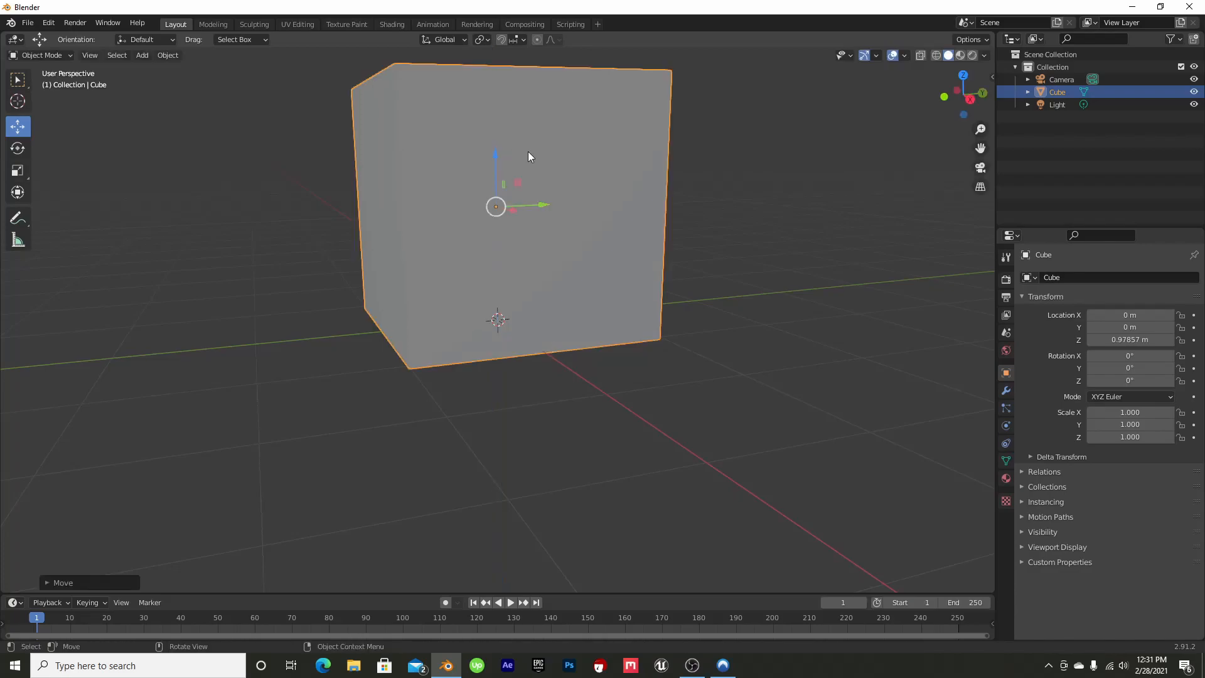
Add a plane mesh under the cube and scale it up uniformly into a large ground surface
drag(980, 148, 980, 279)
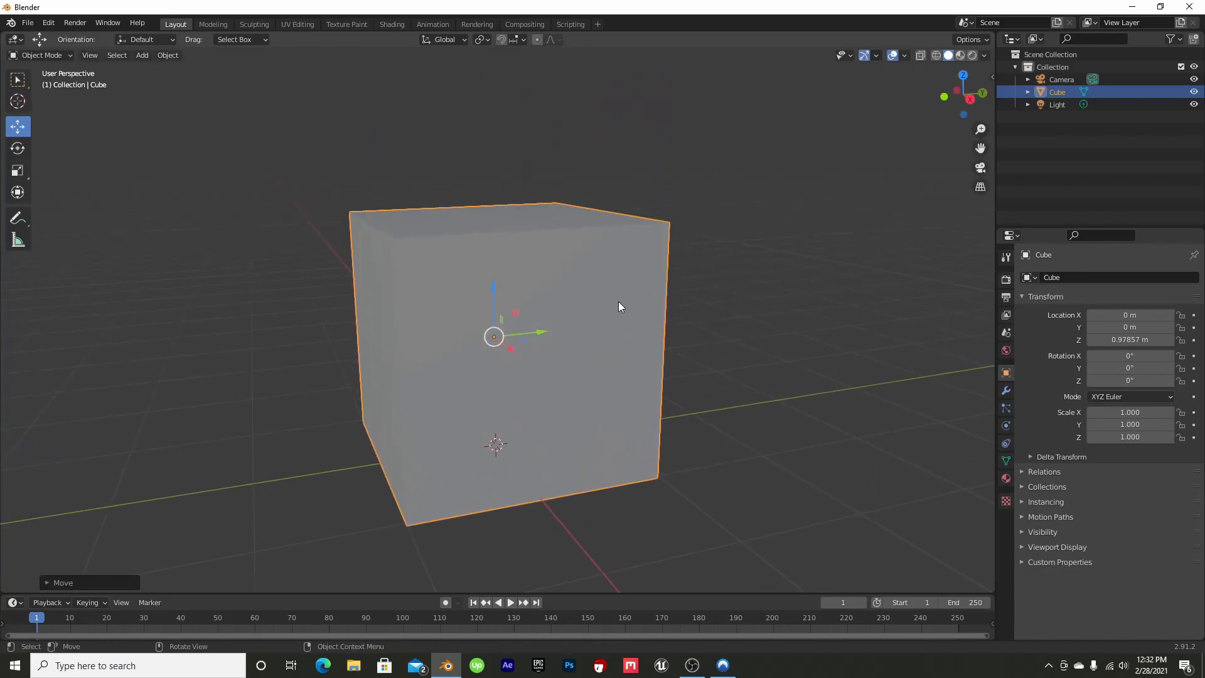
click(143, 58)
mouse_move(150, 69)
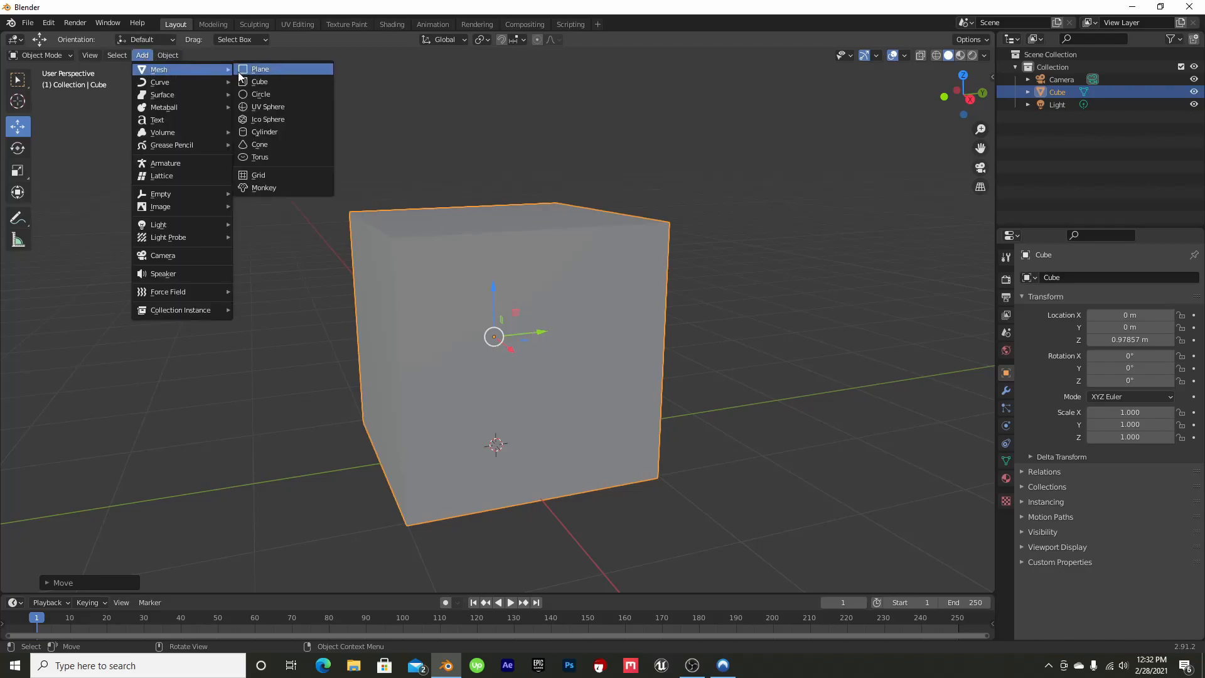
click(263, 69)
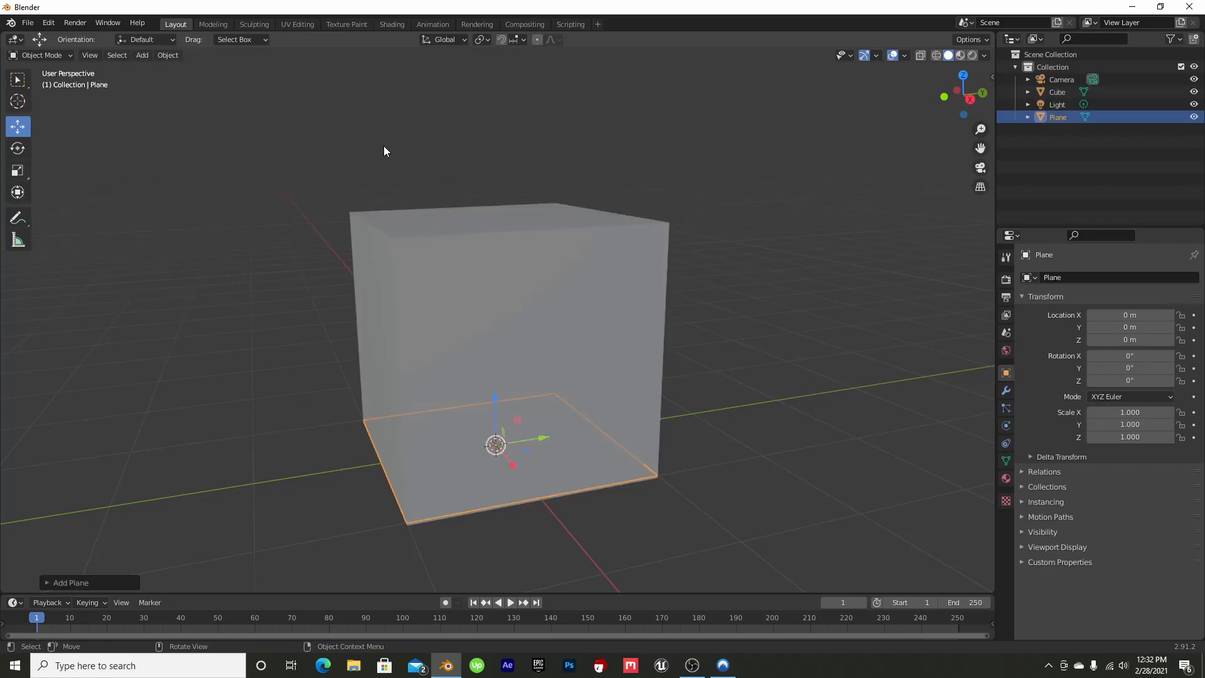
click(17, 170)
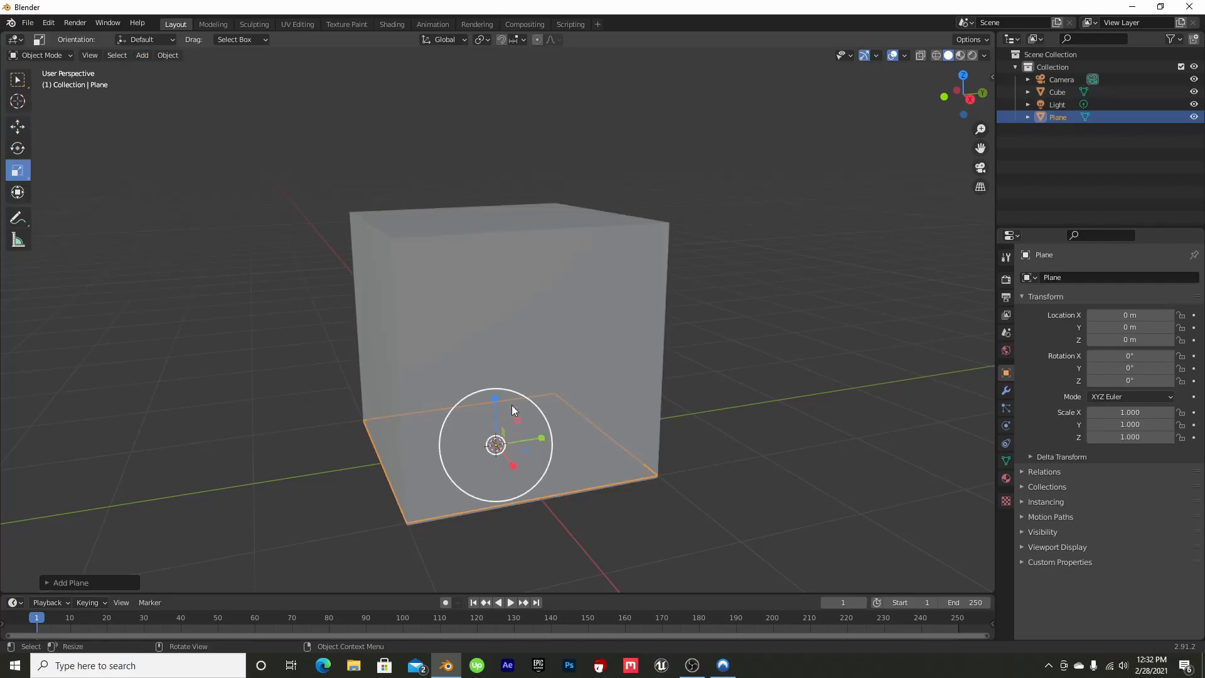
drag(552, 430, 750, 394)
Add a Subdivision Surface modifier to the cube and set its render level to 1
click(489, 267)
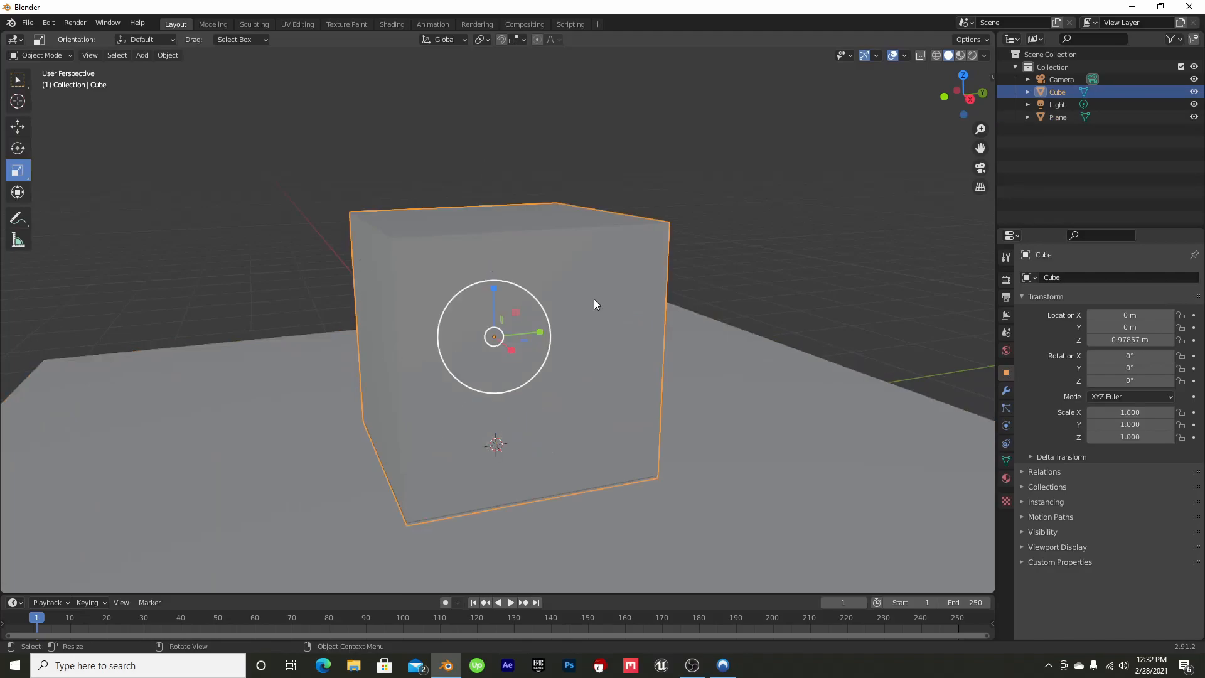
click(1007, 393)
click(1049, 276)
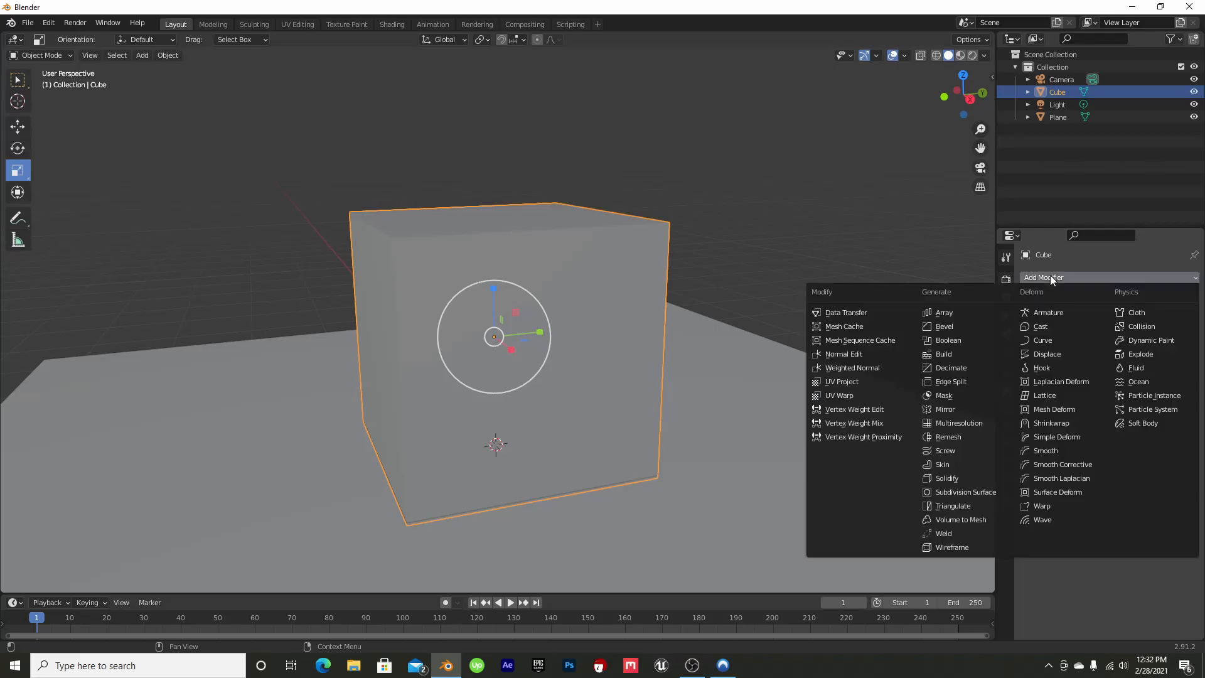
click(974, 492)
click(1091, 345)
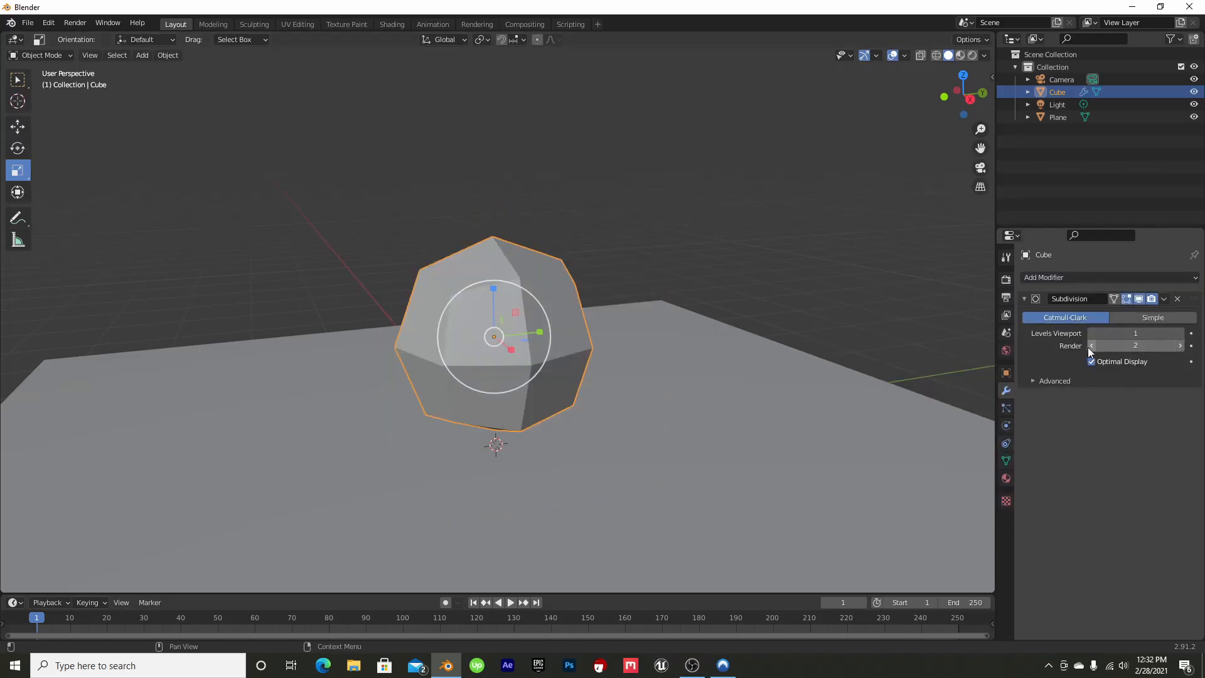
Add a Bevel modifier to the cube below the Subdivision modifier
click(1066, 278)
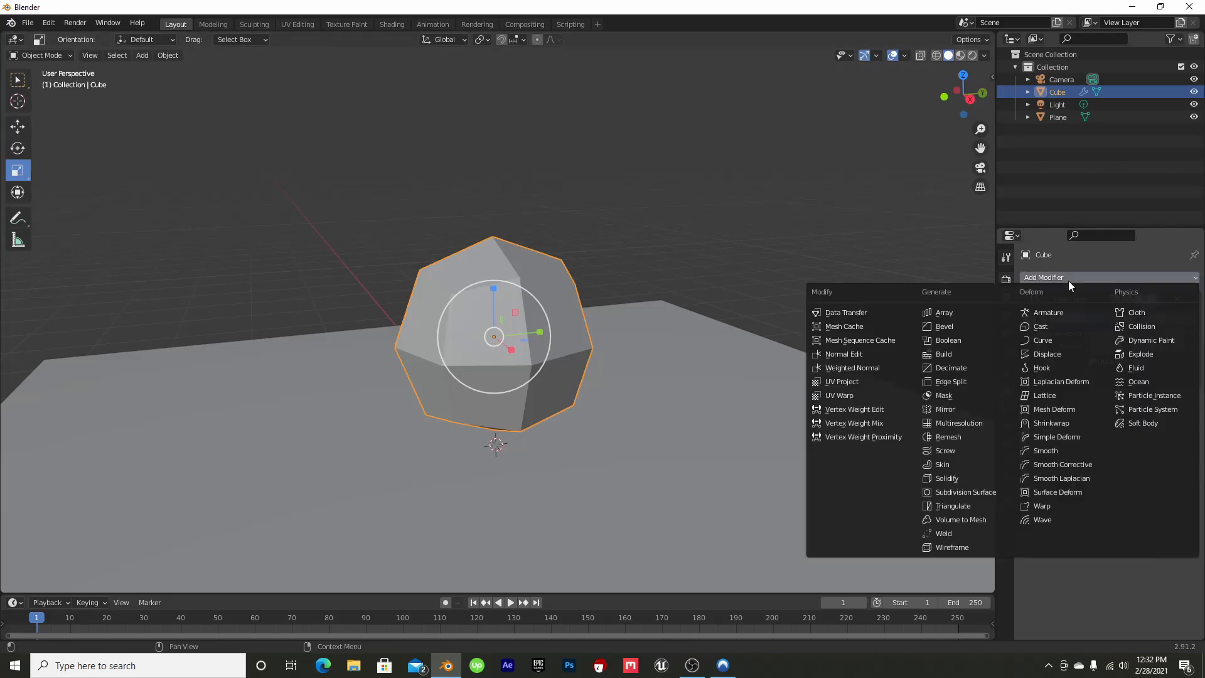
click(962, 327)
scroll(450, 325, up, 2)
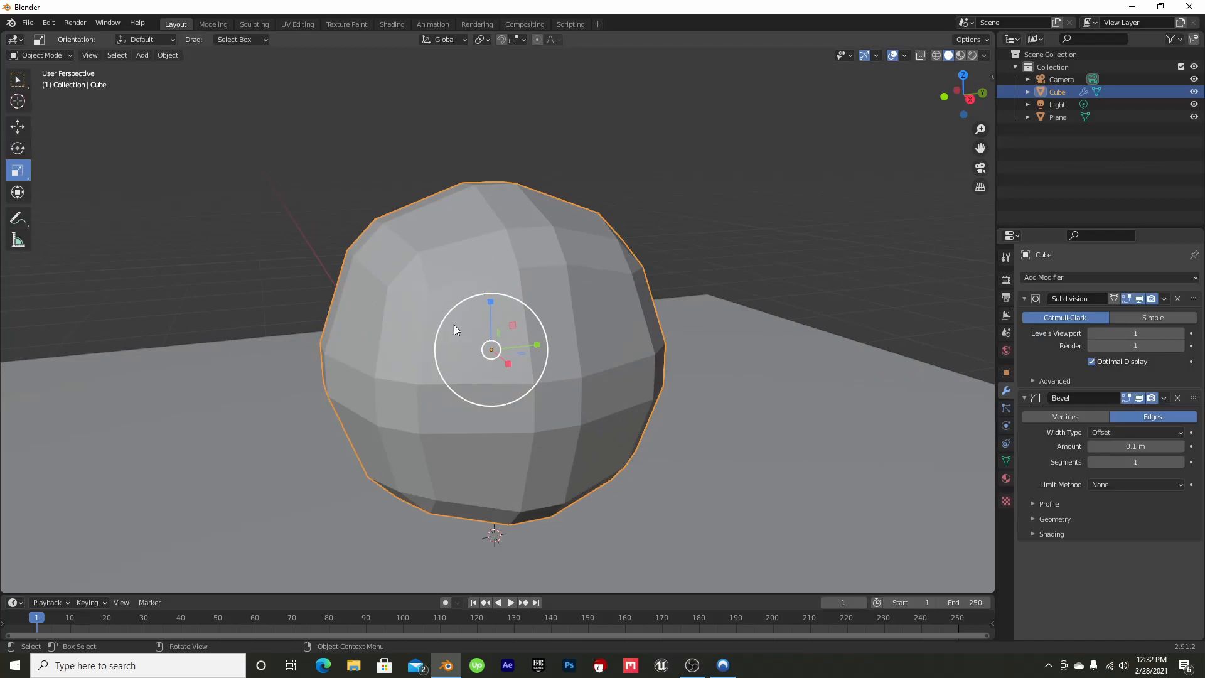
drag(963, 95, 686, 177)
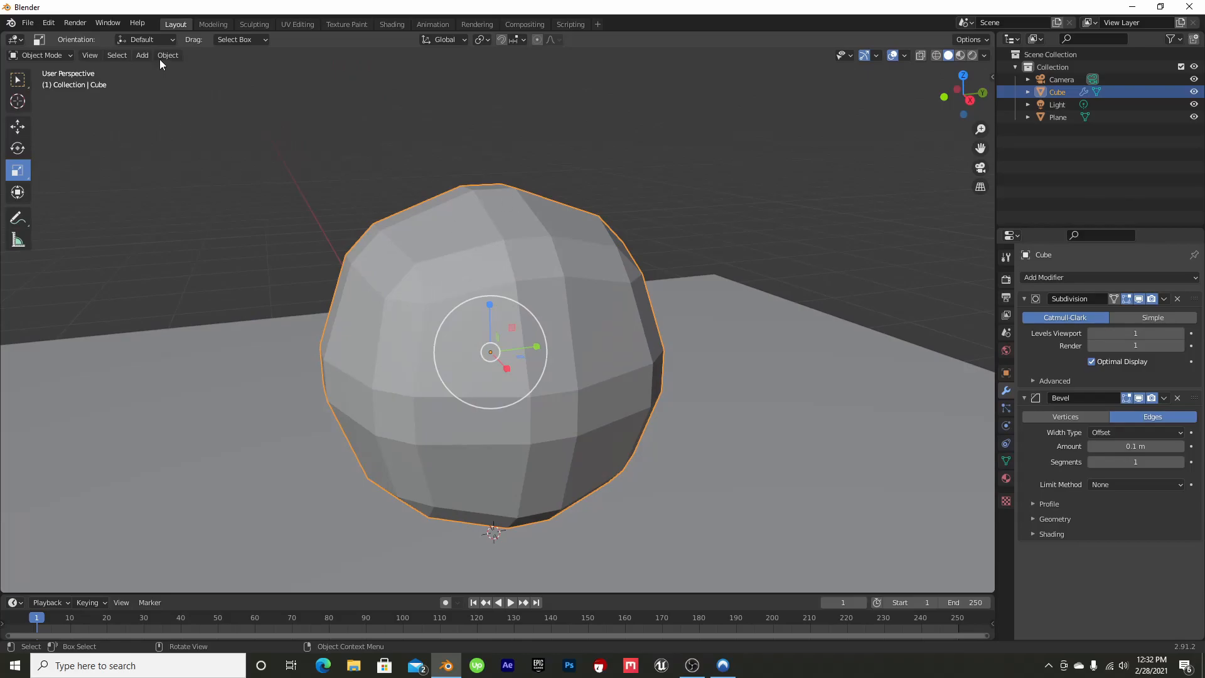
In the Modeling workspace, use face selection to move the cube's negative-Y side face outward along the Y axis, elongating the shape
click(211, 24)
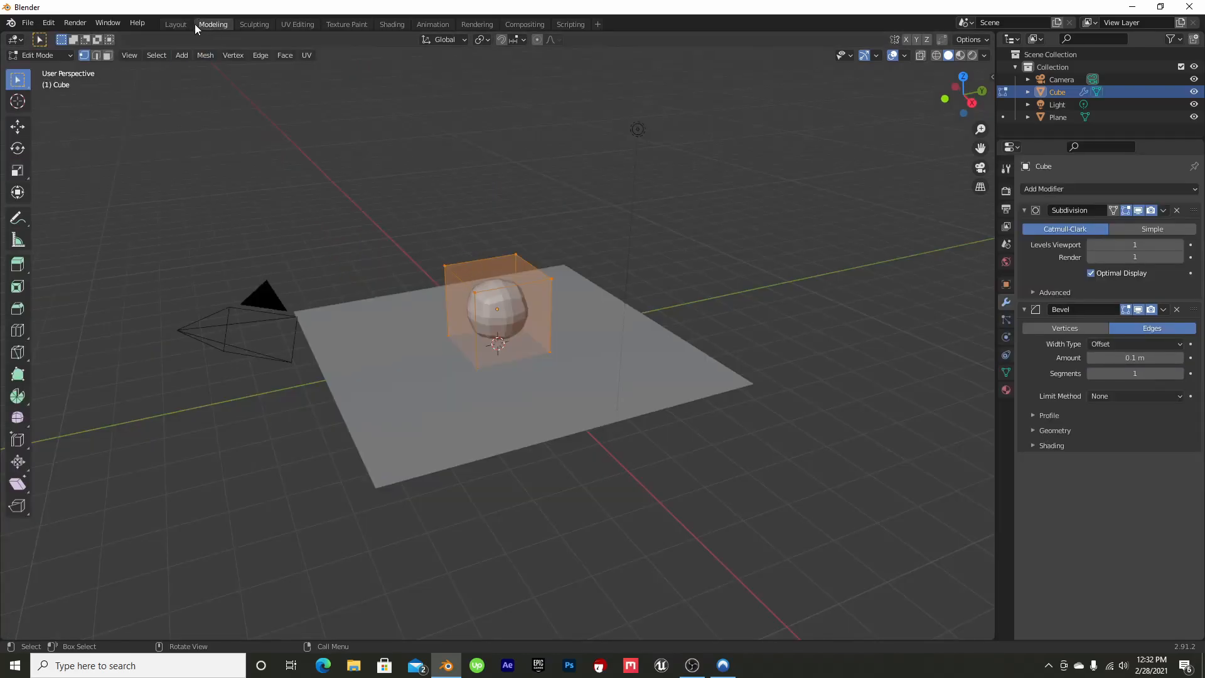
scroll(506, 110, up, 6)
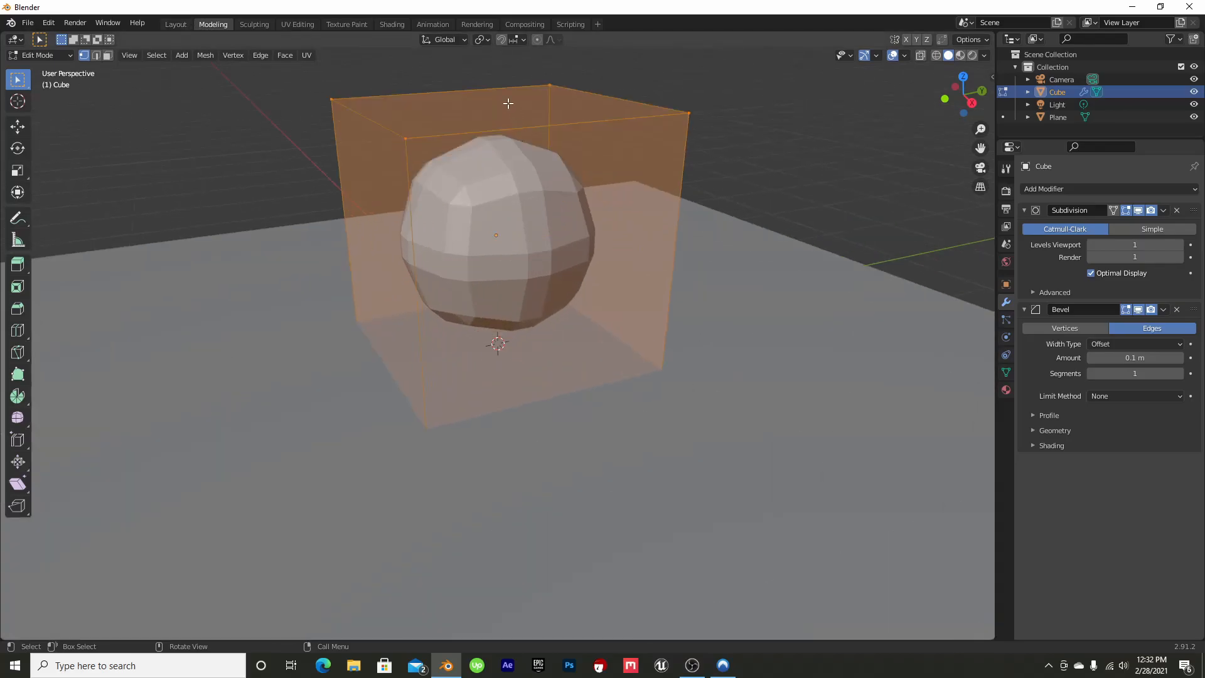
click(496, 104)
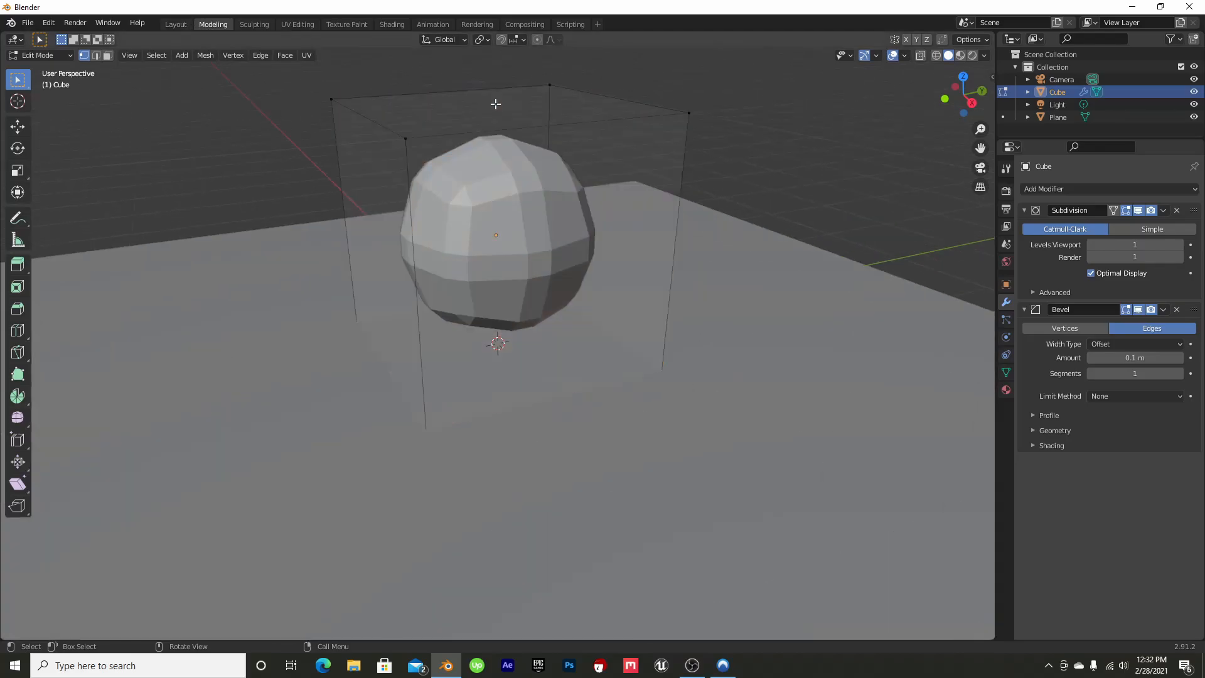
click(17, 128)
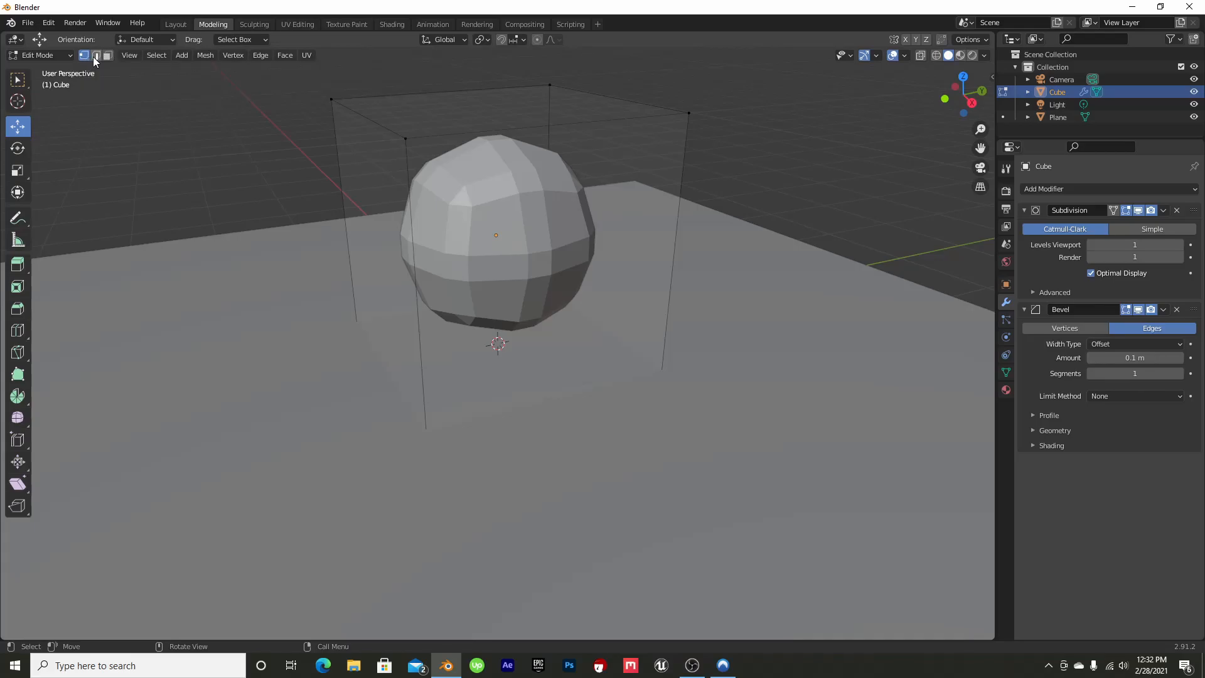
click(107, 55)
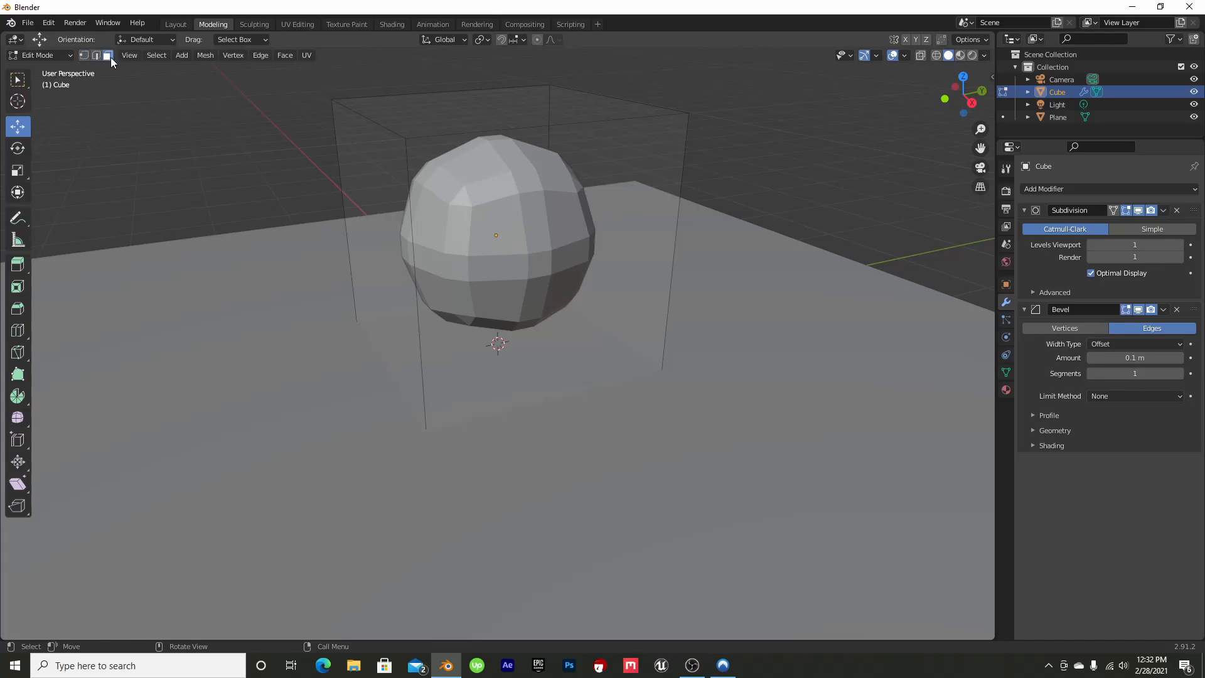
click(371, 200)
drag(980, 148, 1012, 234)
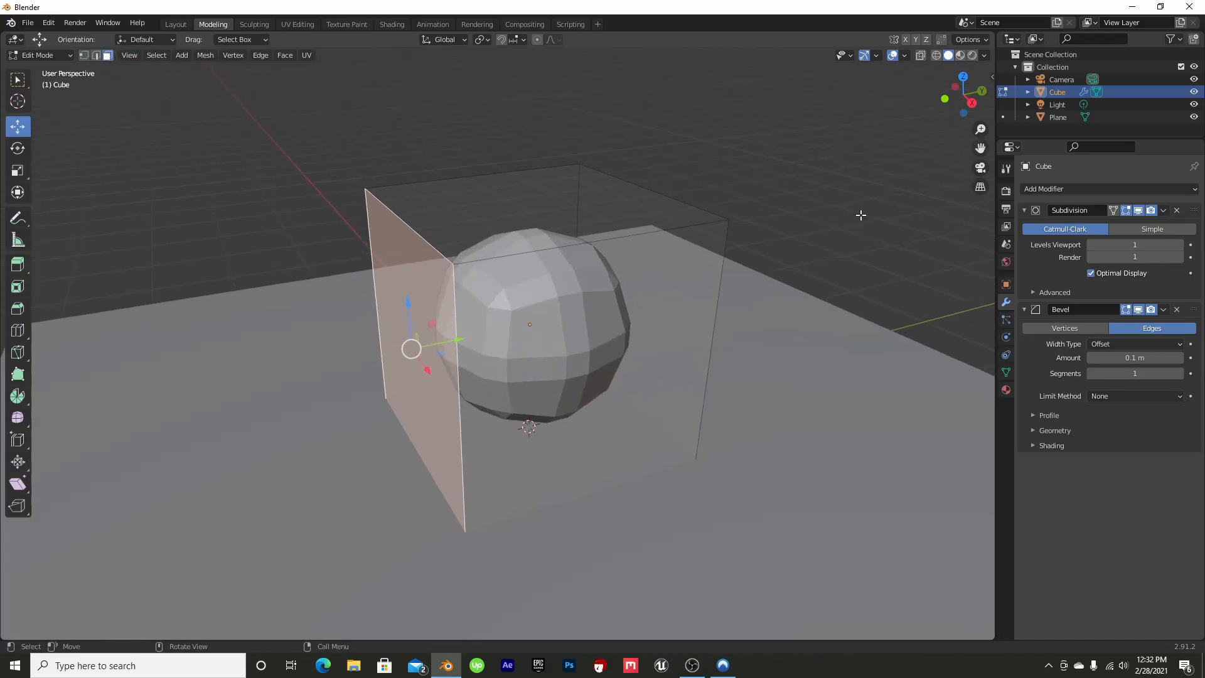
drag(459, 341, 325, 368)
Move the top face of the cube's cage slightly down along the Z axis to flatten the shape
drag(988, 89, 998, 139)
click(536, 217)
drag(468, 193, 471, 226)
drag(969, 95, 972, 101)
Return to the Layout workspace and lower the stretched object along the Z axis into the ground plane
click(184, 25)
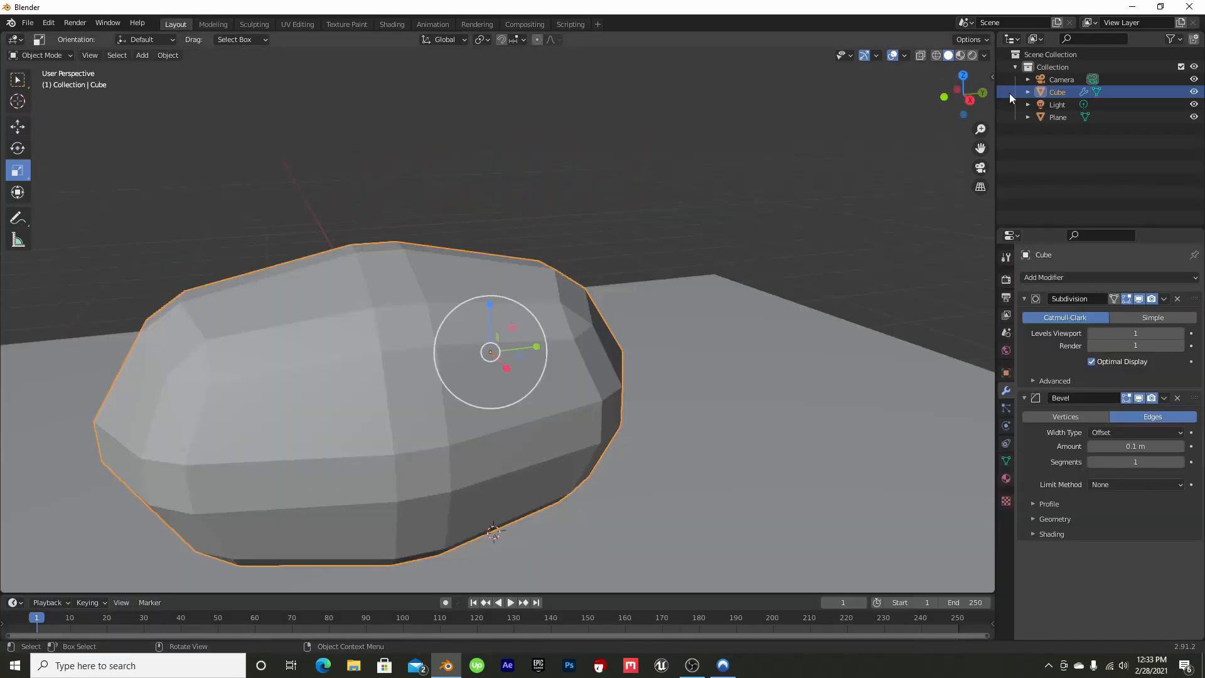
drag(969, 82, 970, 87)
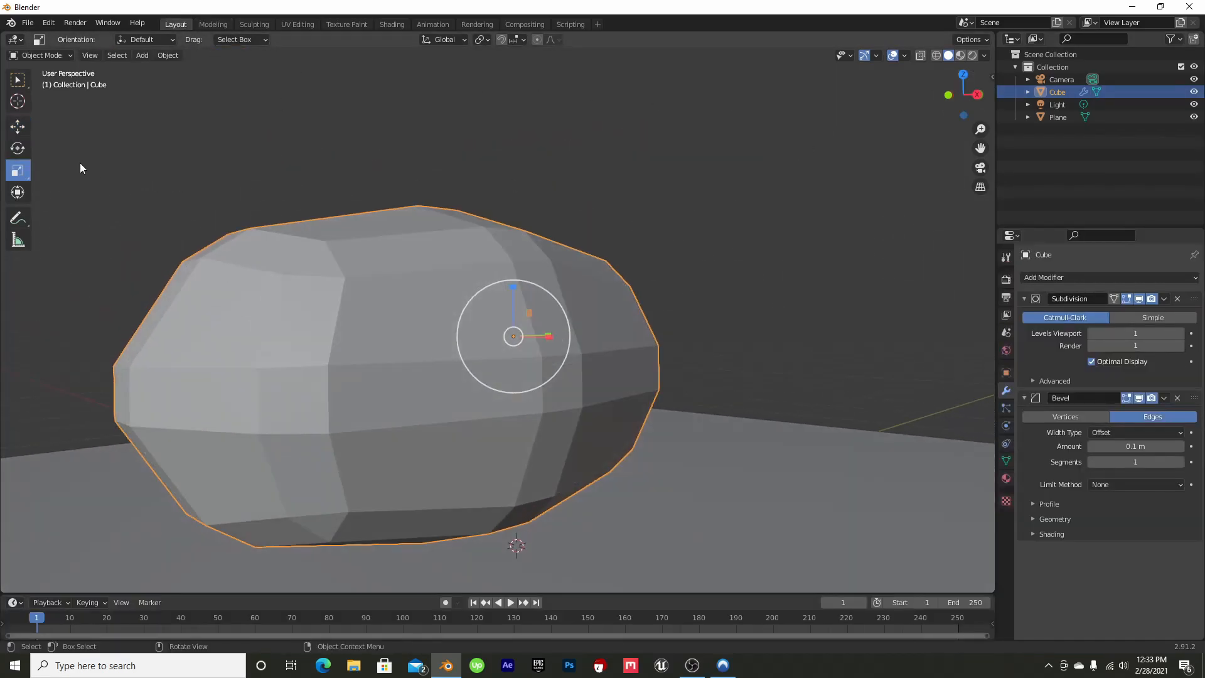
click(18, 127)
drag(515, 294, 512, 348)
scroll(639, 269, down, 3)
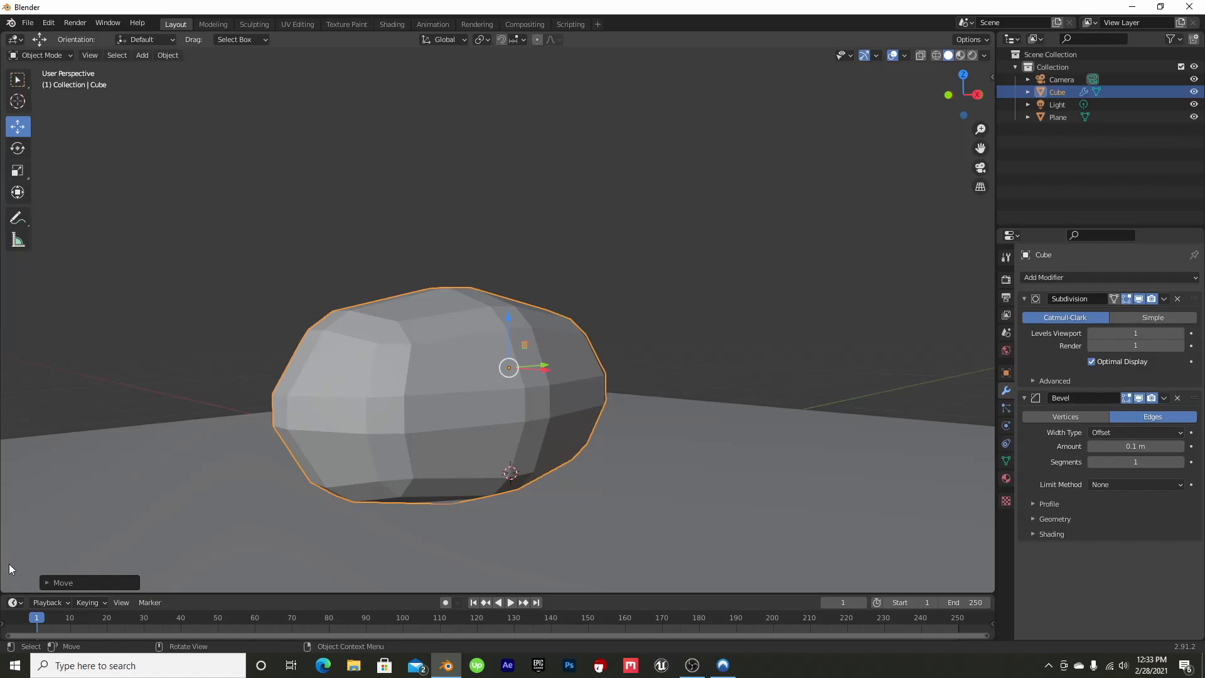
Split the 3D viewport vertically into two areas and turn the new one into a Shader Editor
mouse_move(3, 586)
mouse_down()
mouse_move(277, 572)
mouse_move(397, 544)
mouse_up()
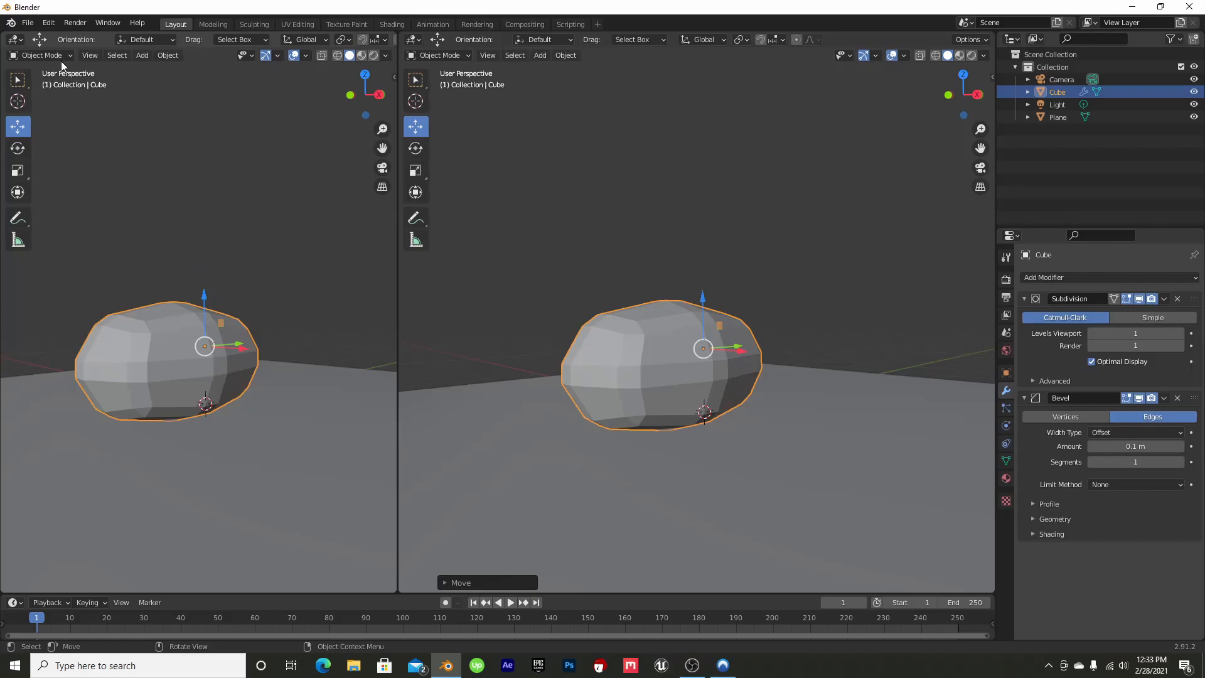
click(12, 42)
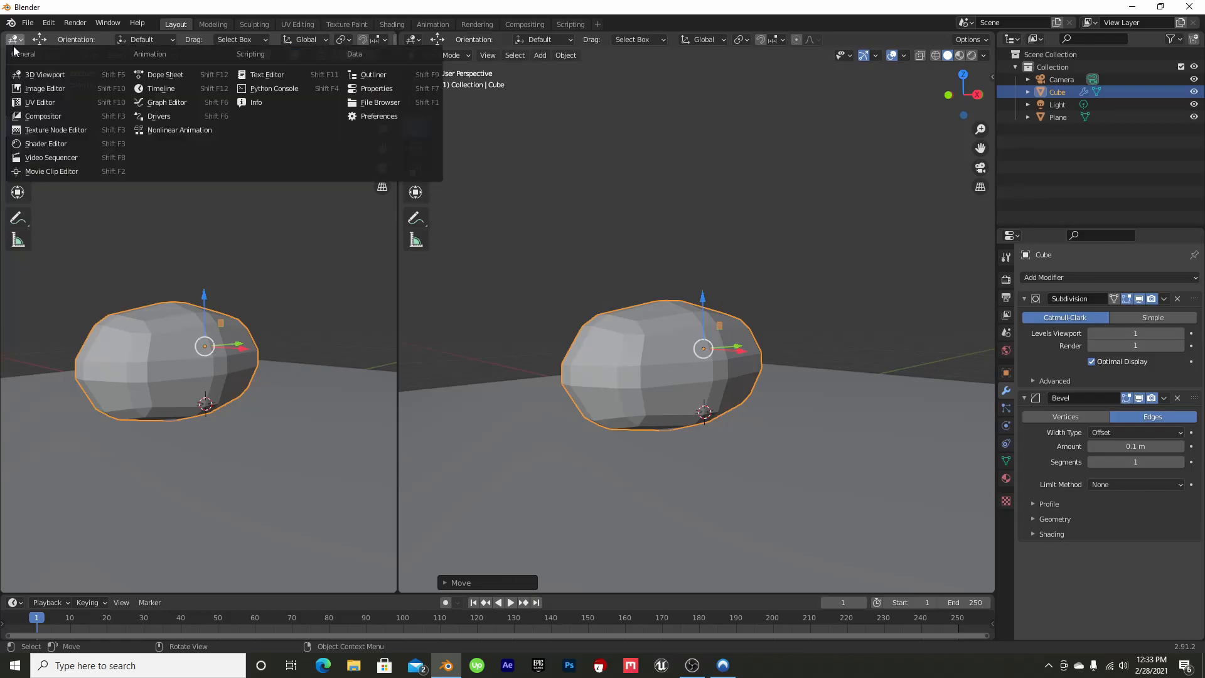
click(50, 145)
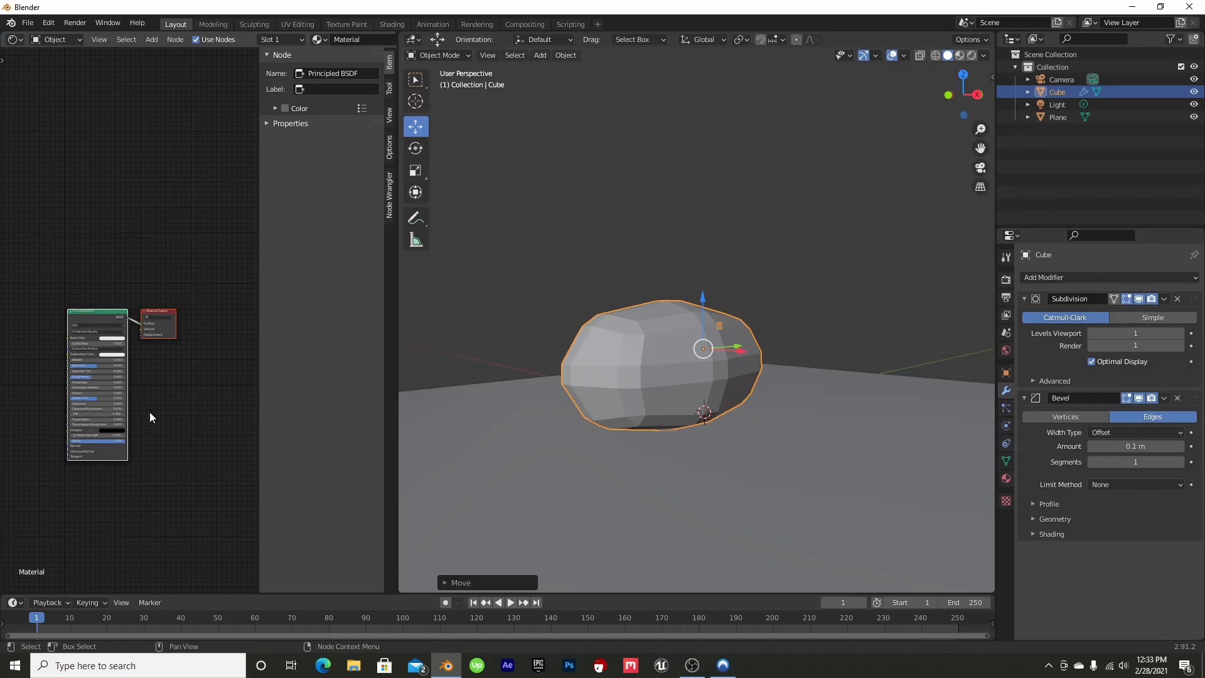
Add a ColorRamp node before the Principled BSDF and connect its Color output to the Roughness input
scroll(113, 202, up, 3)
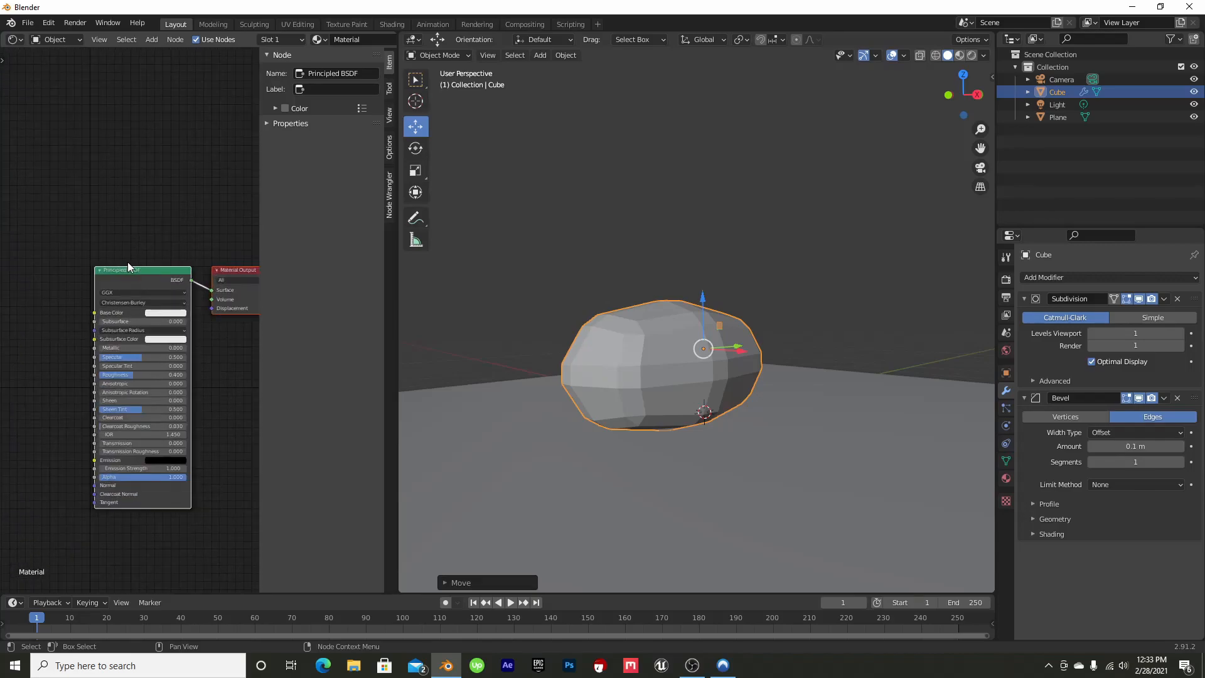
scroll(125, 260, up, 2)
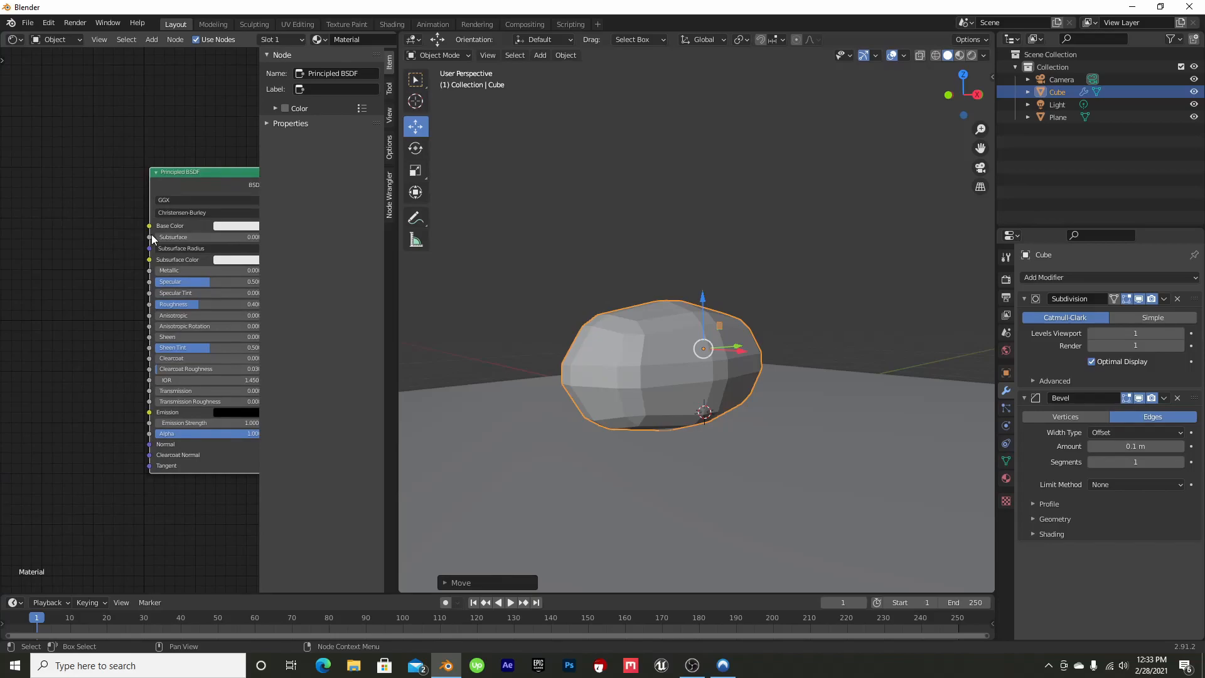
scroll(133, 263, up, 1)
middle_drag(137, 263, 61, 293)
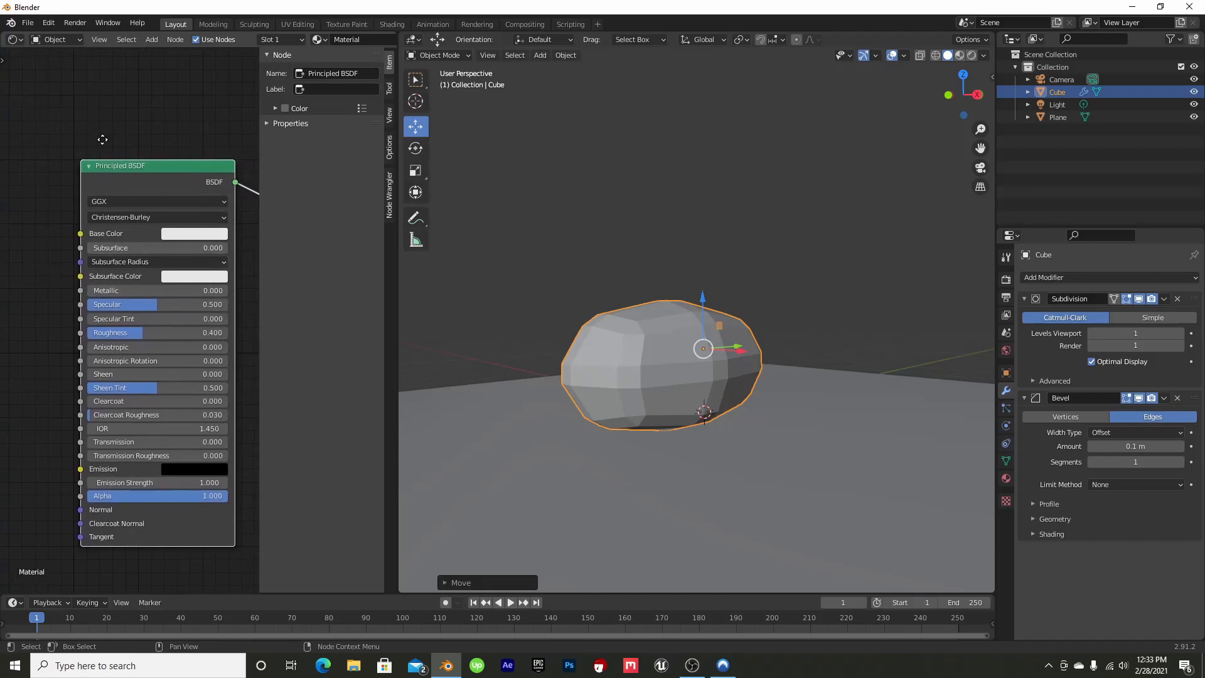
middle_drag(99, 140, 158, 109)
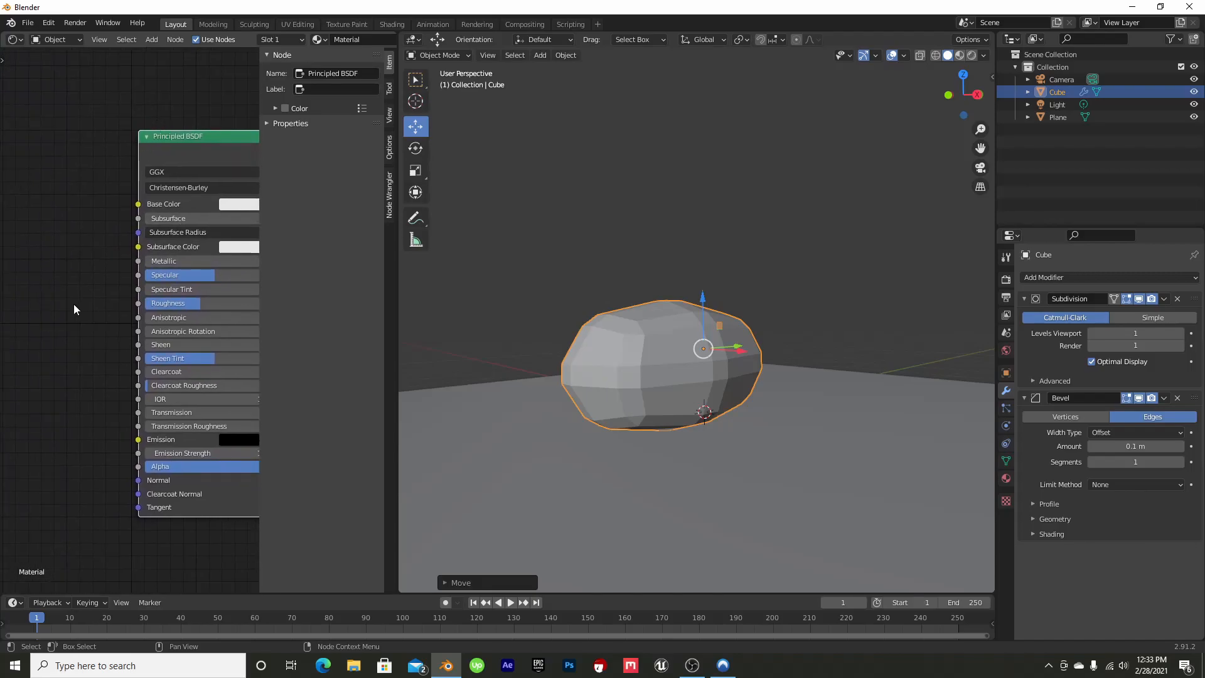
key(shift+a)
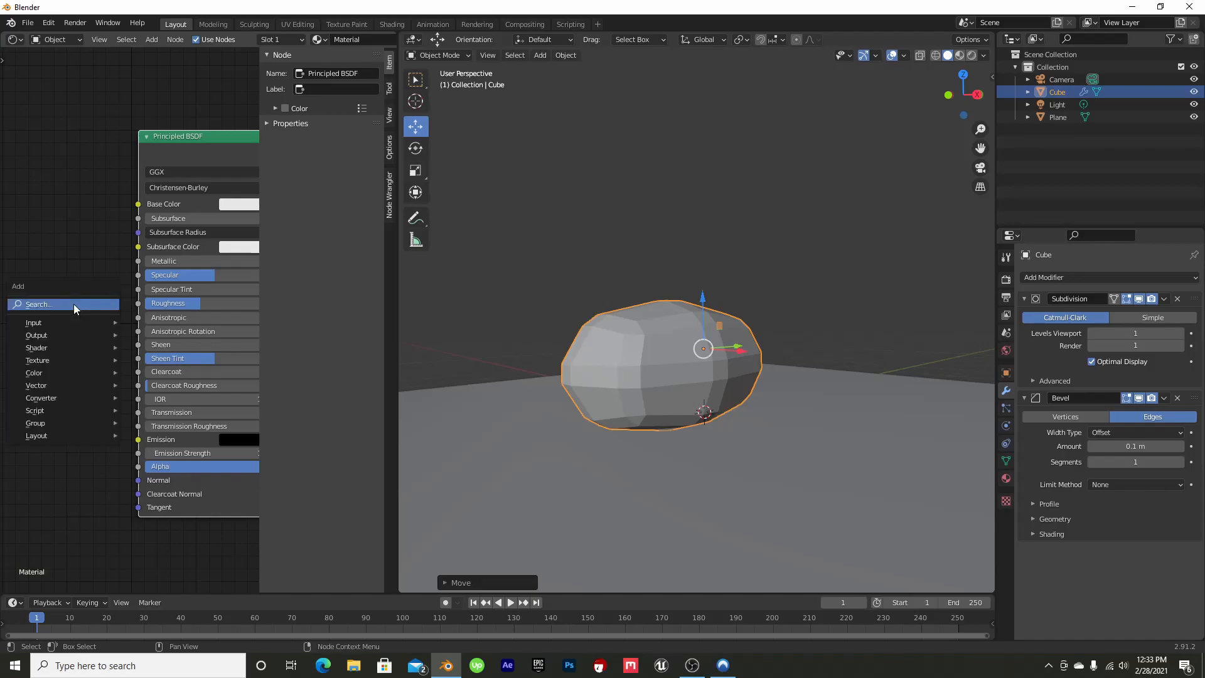
click(73, 304)
text(color)
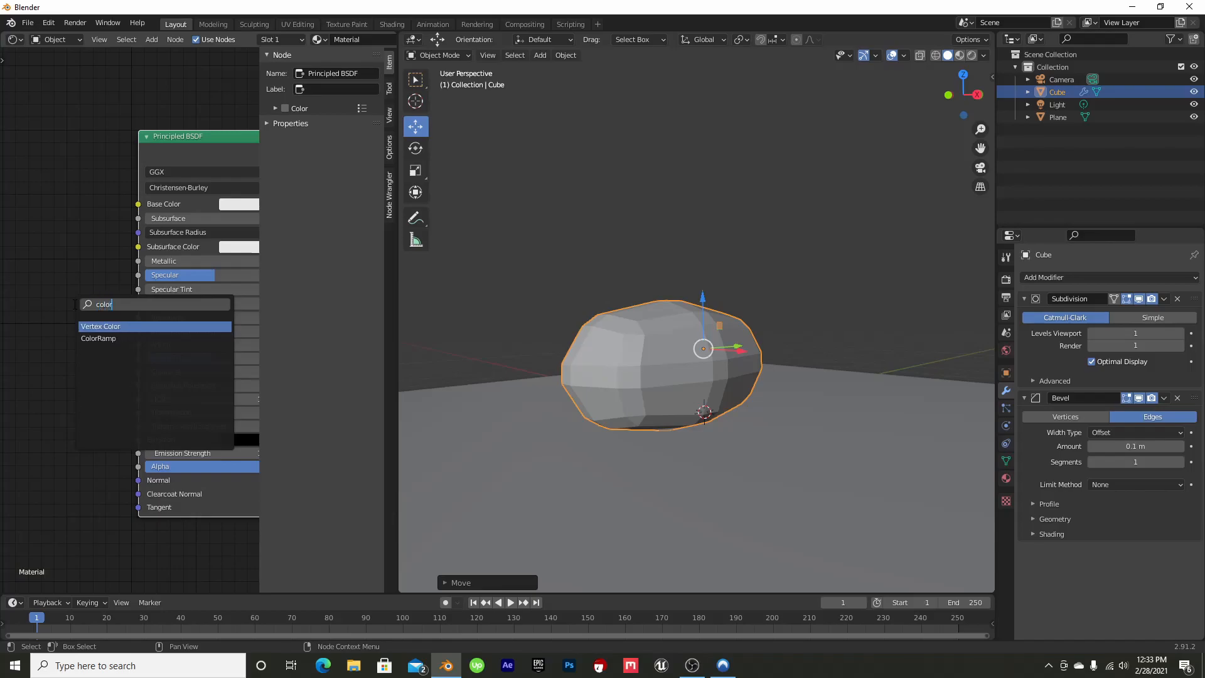
click(99, 338)
click(220, 312)
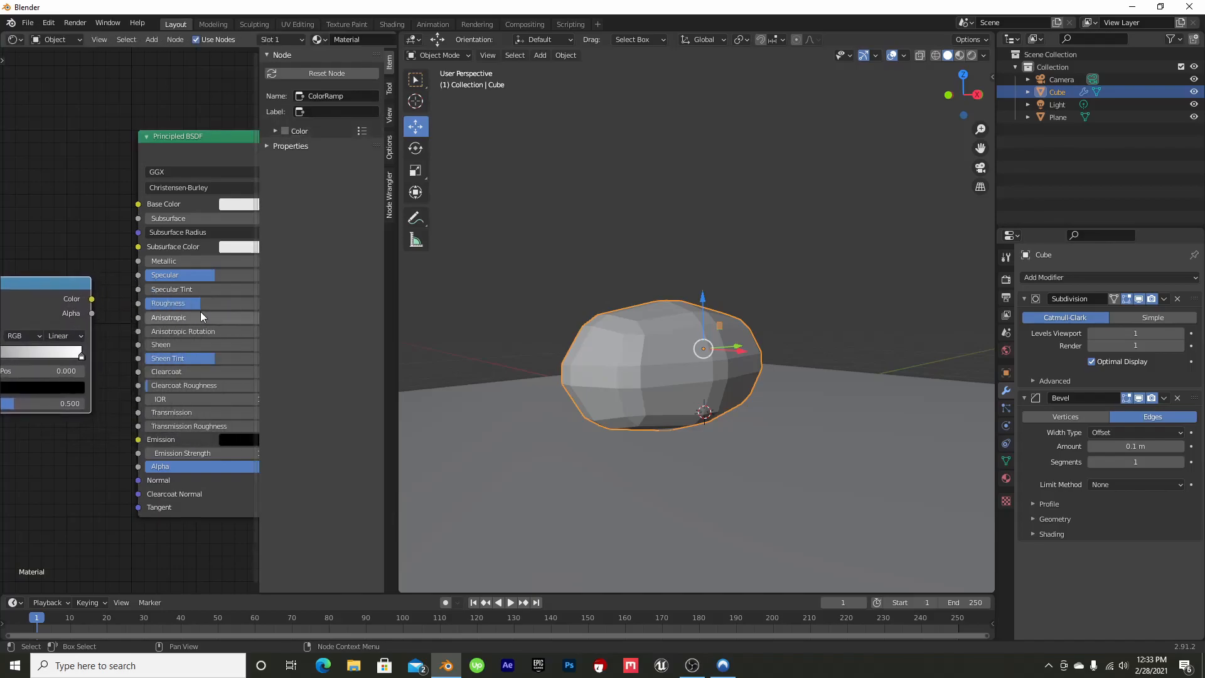
drag(91, 300, 138, 304)
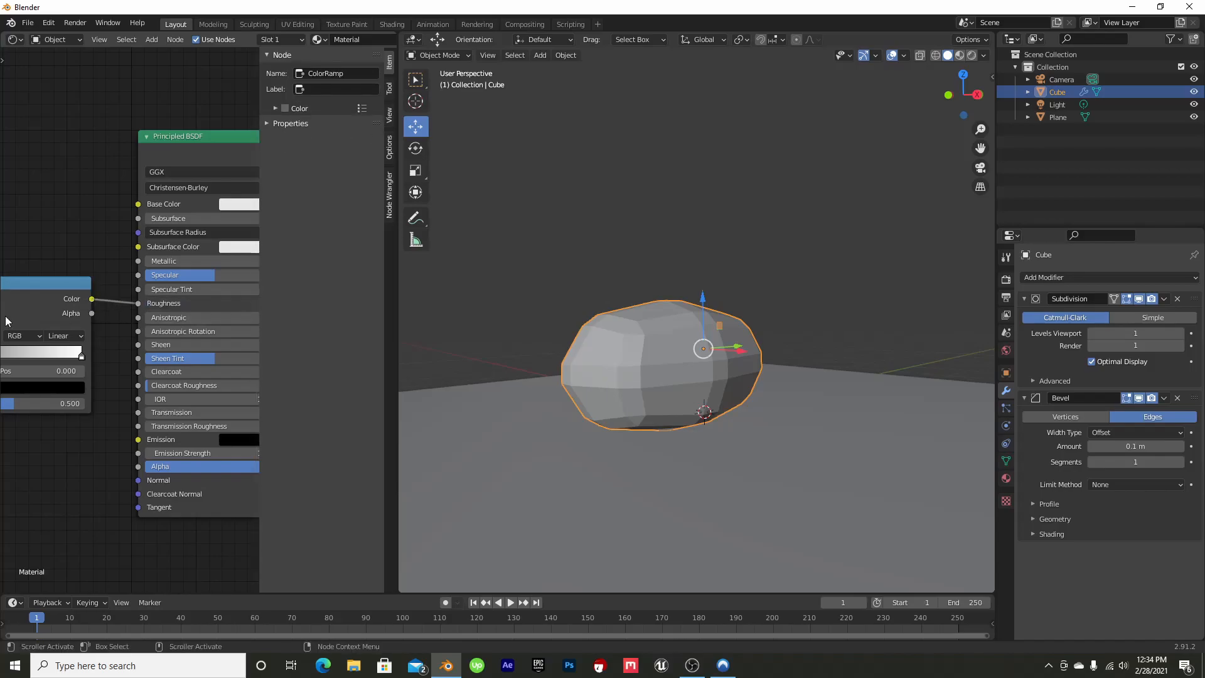
Add a Musgrave Texture node and place it ahead of the ColorRamp node
middle_drag(73, 227, 158, 200)
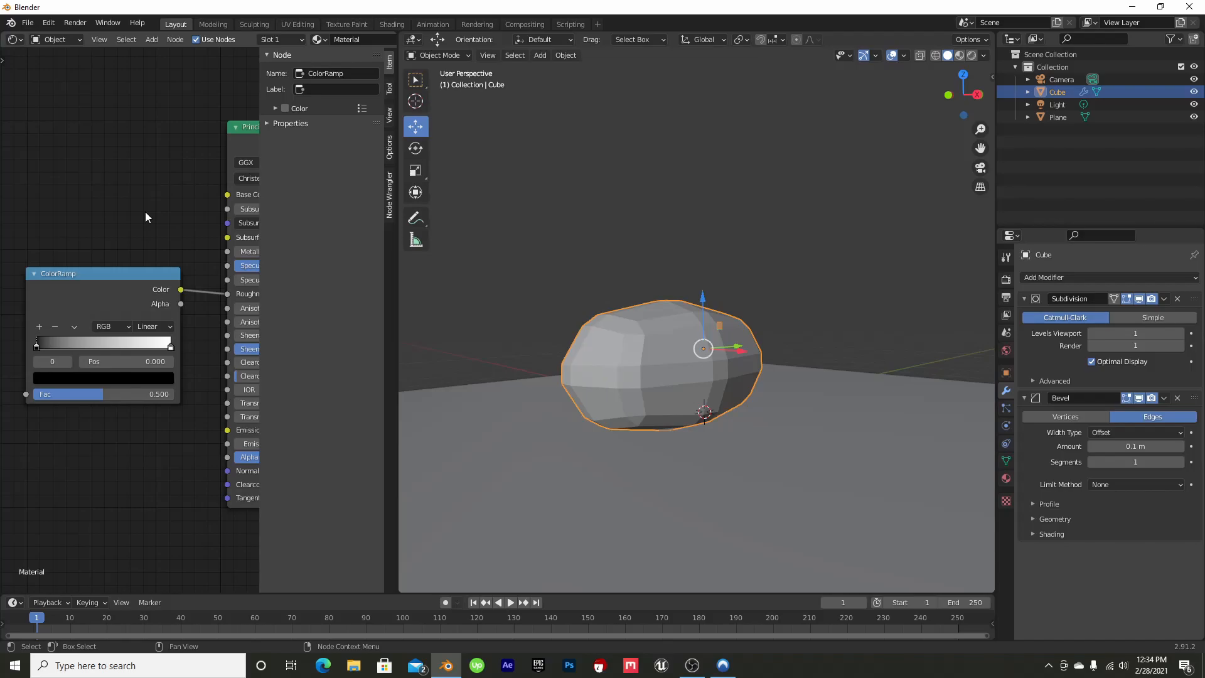
middle_drag(143, 214, 182, 199)
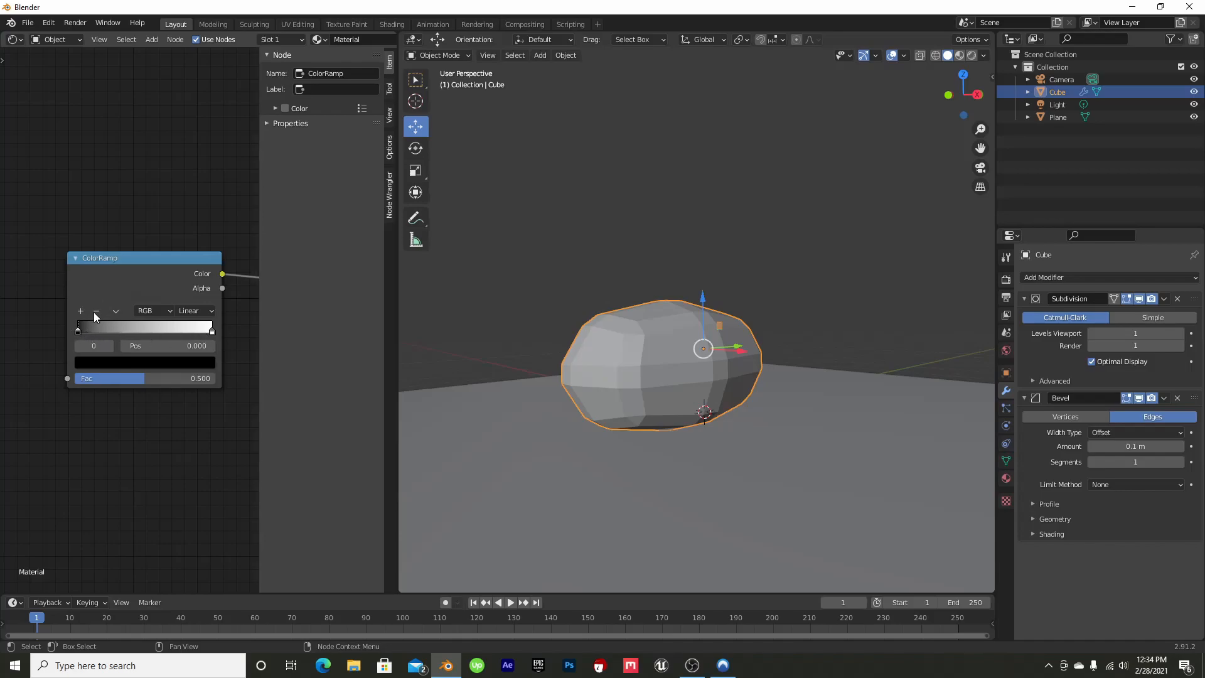
middle_drag(214, 225, 22, 205)
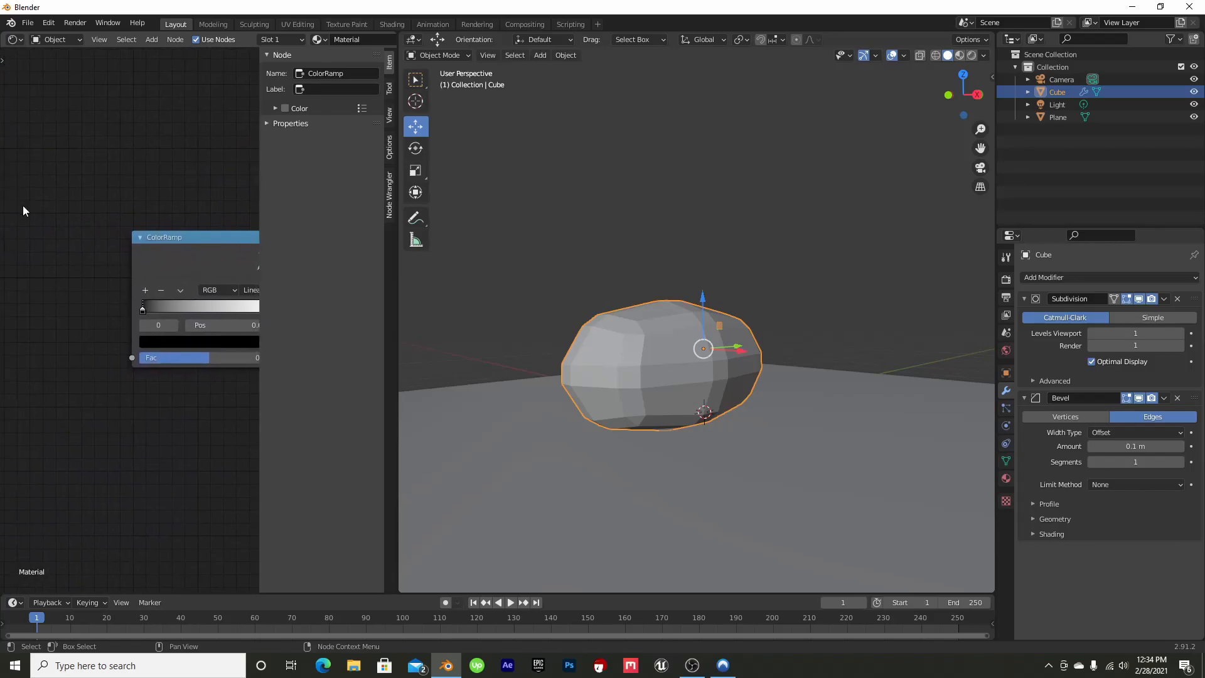
key(shift+a)
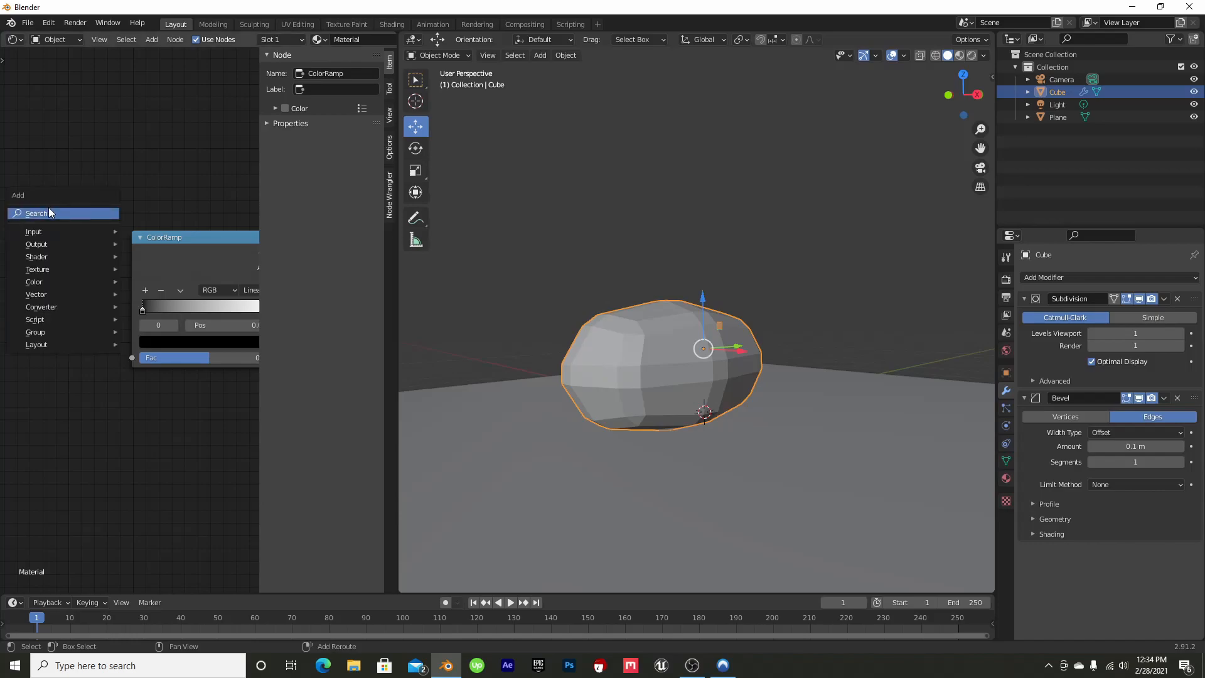
click(49, 213)
text(musg)
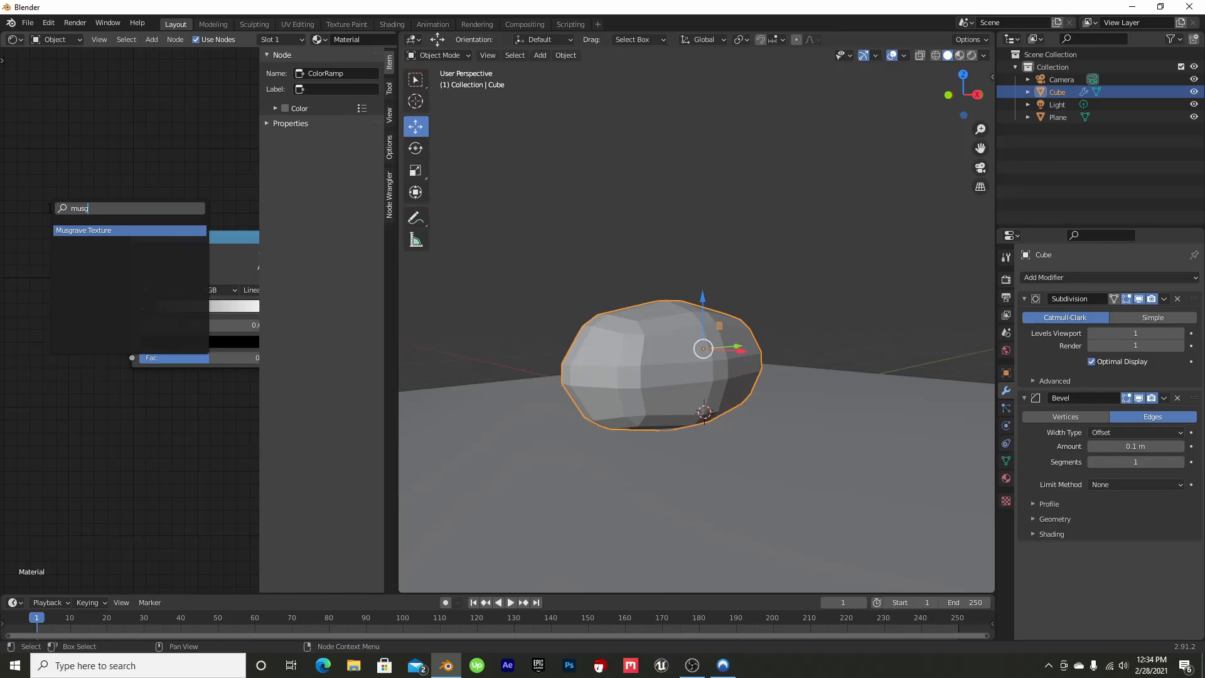
click(111, 230)
click(40, 250)
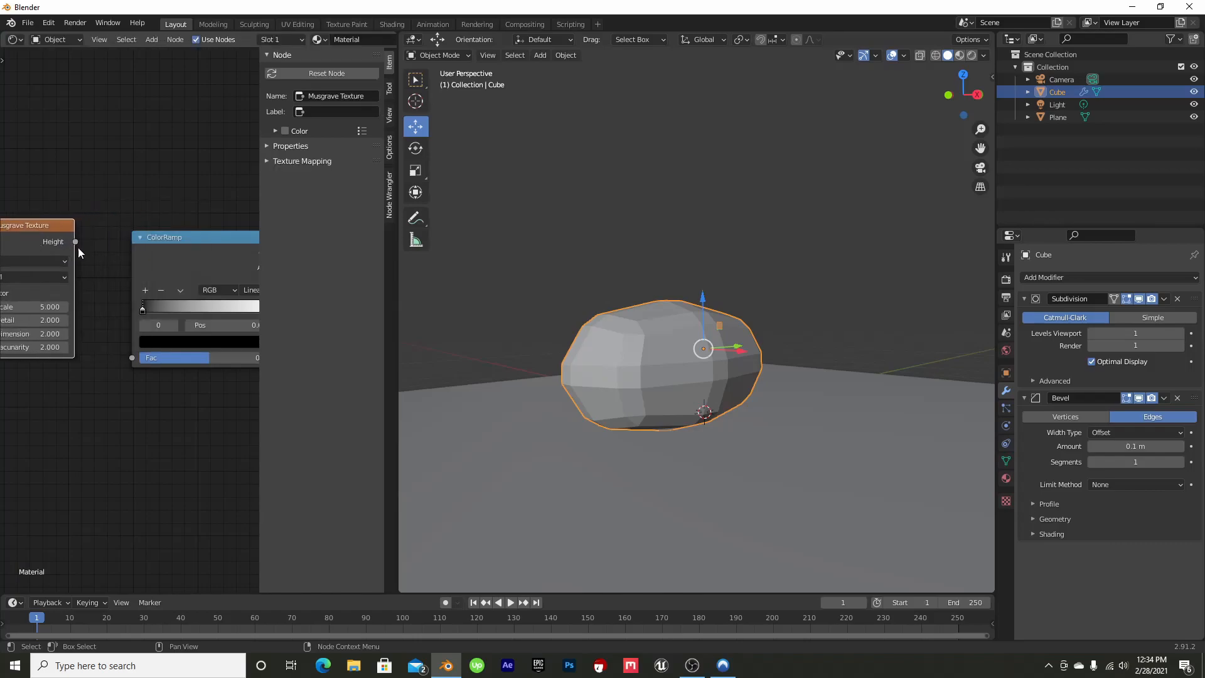
Connect the Musgrave Texture's Height output to the ColorRamp's Fac input
drag(75, 243, 127, 355)
middle_drag(123, 213, 194, 205)
drag(116, 237, 85, 261)
Set the Principled BSDF's Base Color to a dark brown
middle_drag(173, 202, 78, 323)
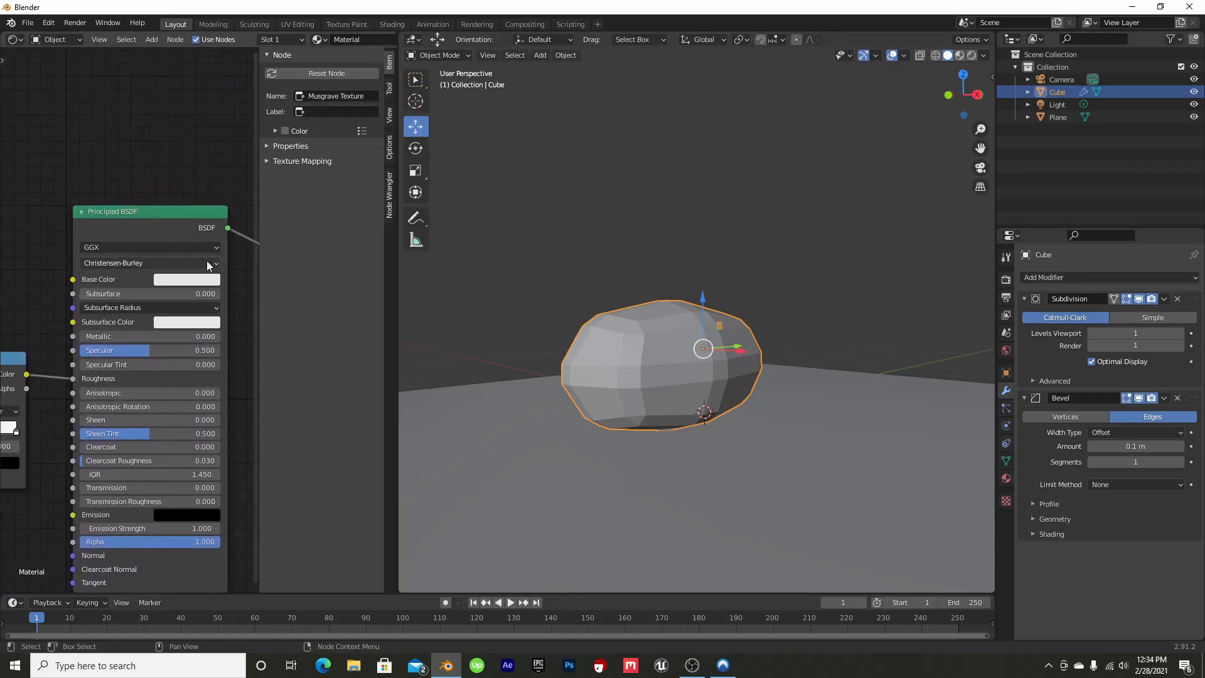
click(194, 277)
drag(213, 164, 265, 172)
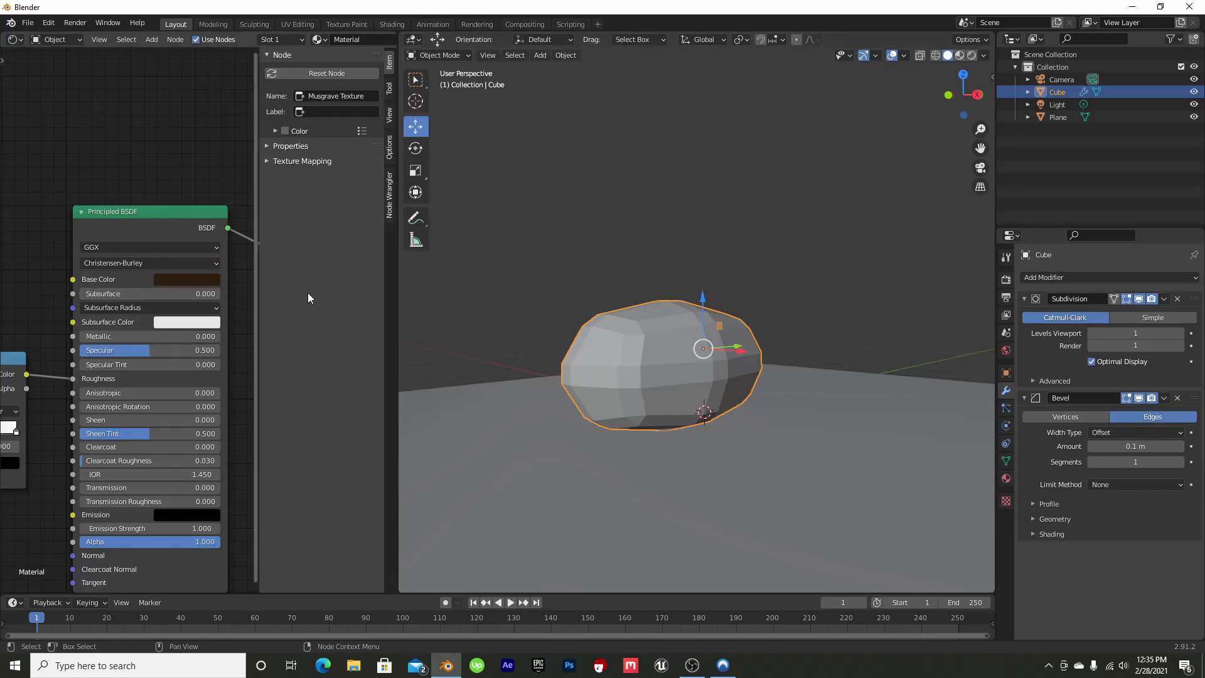
Examine the rock shape up close in Material Preview, Wireframe and Solid shading
scroll(720, 353, up, 5)
scroll(660, 359, down, 2)
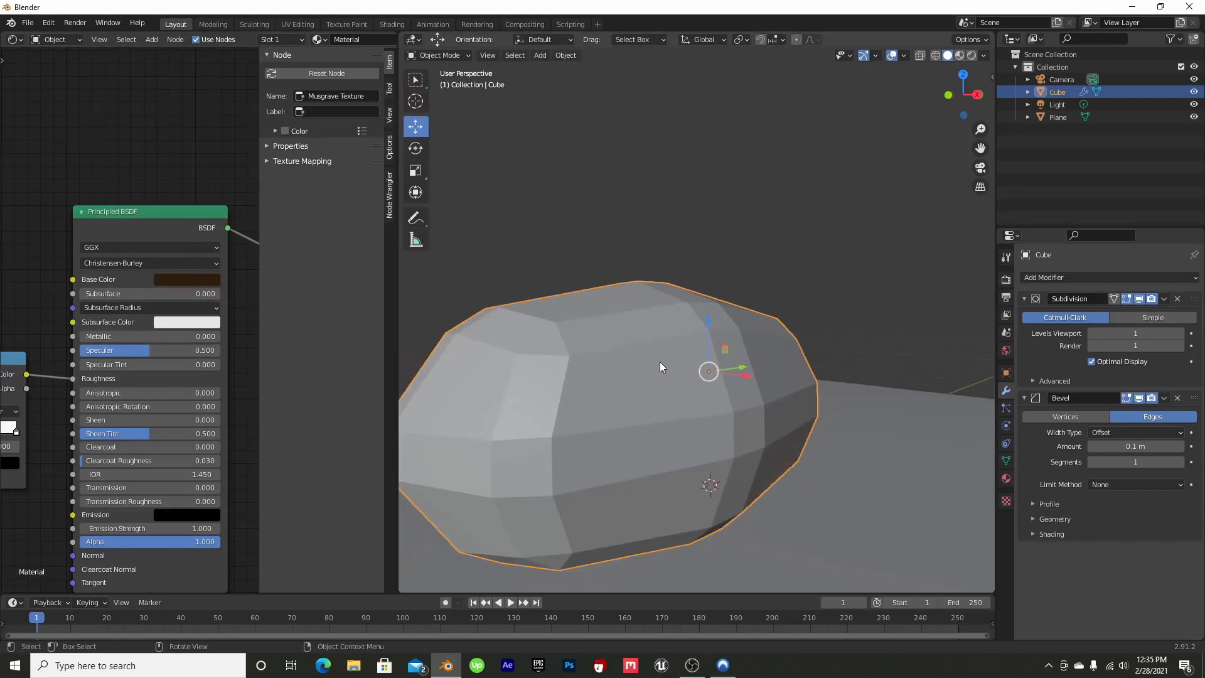
click(960, 56)
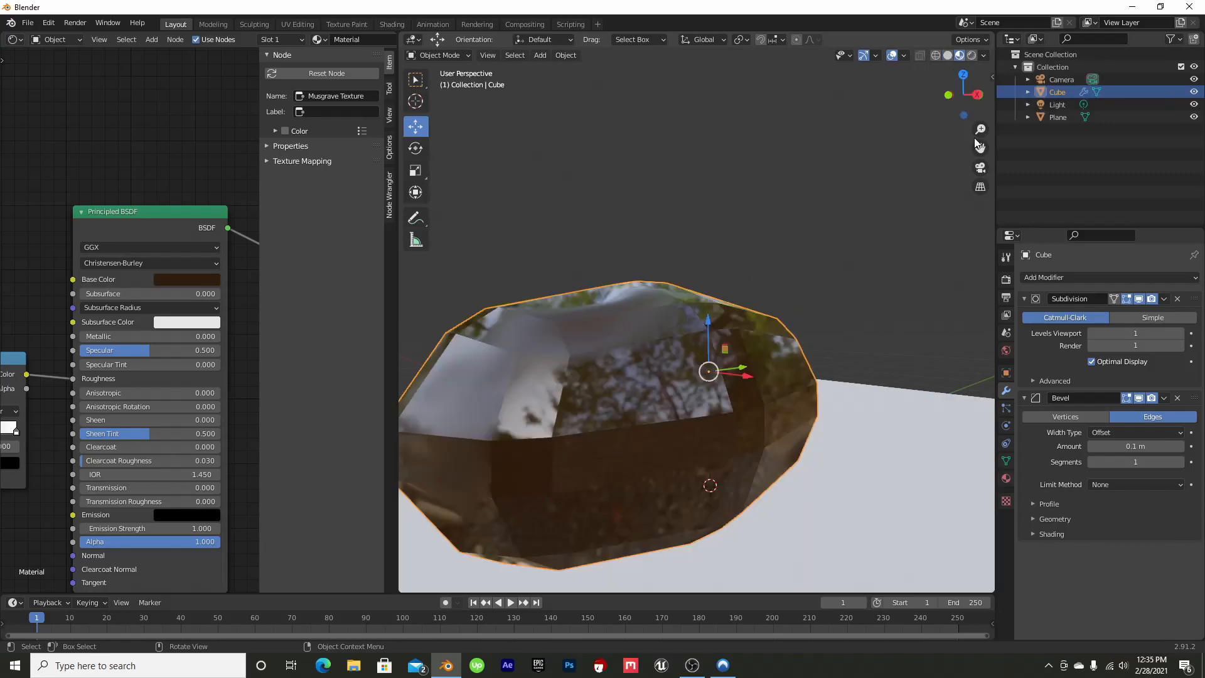
mouse_move(962, 95)
mouse_down()
mouse_move(935, 92)
mouse_move(975, 93)
mouse_up()
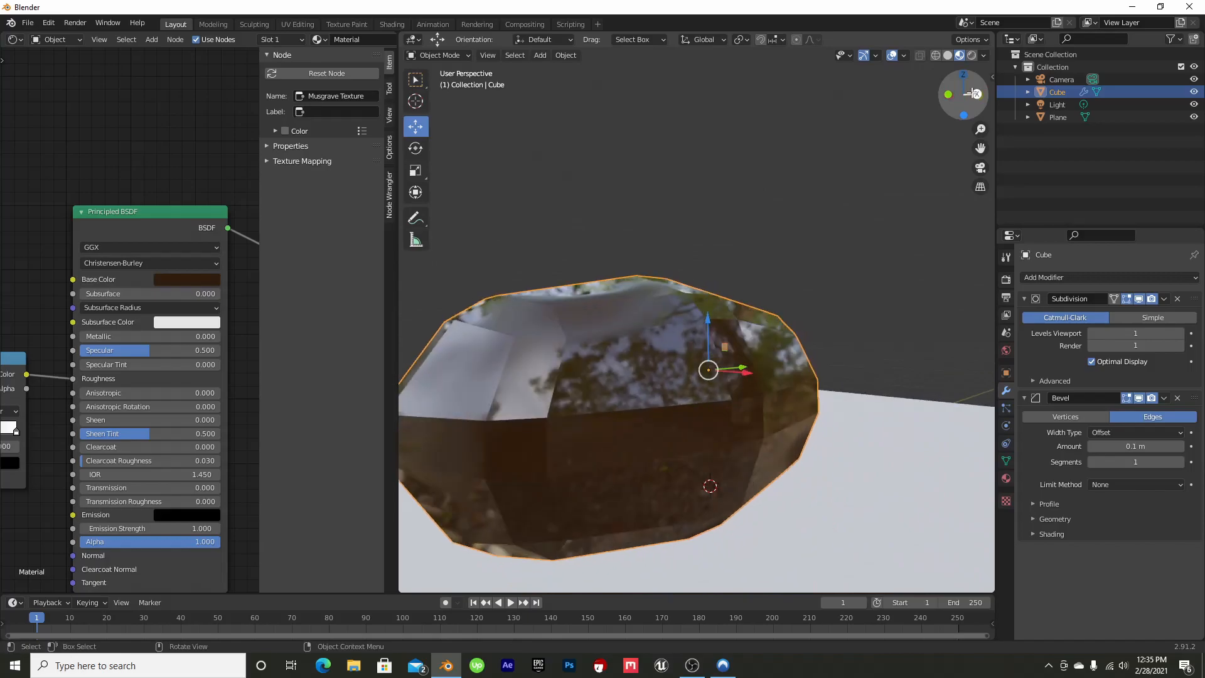
click(948, 55)
click(935, 56)
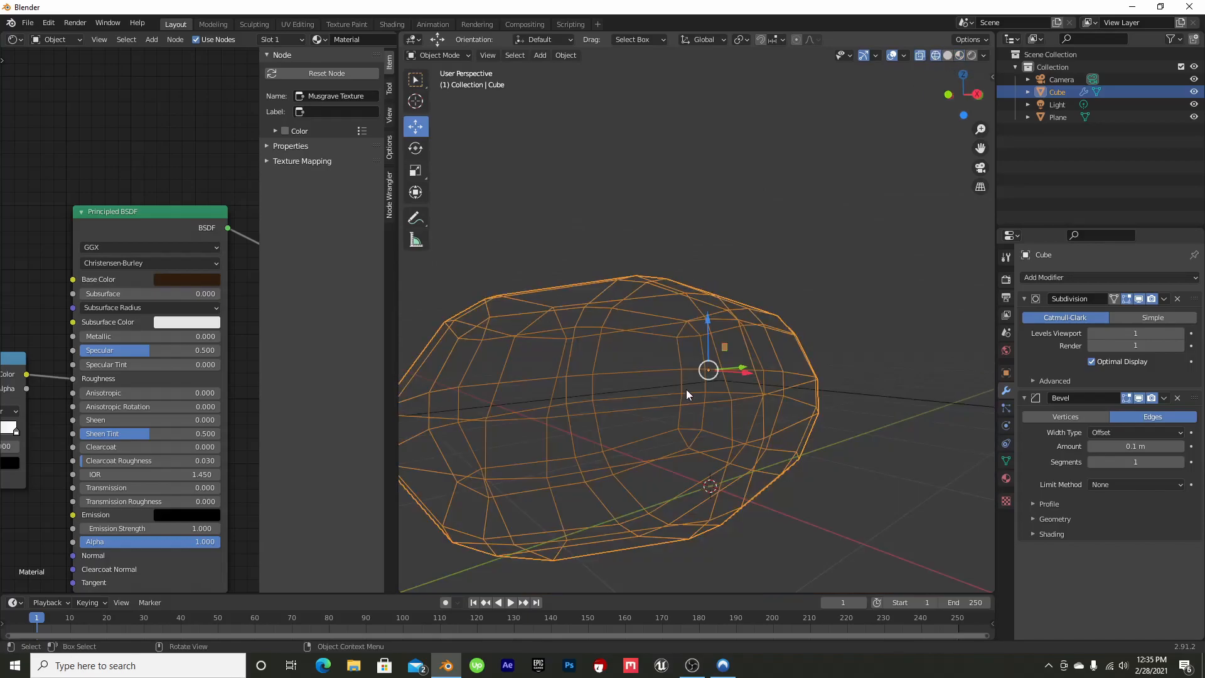
click(948, 55)
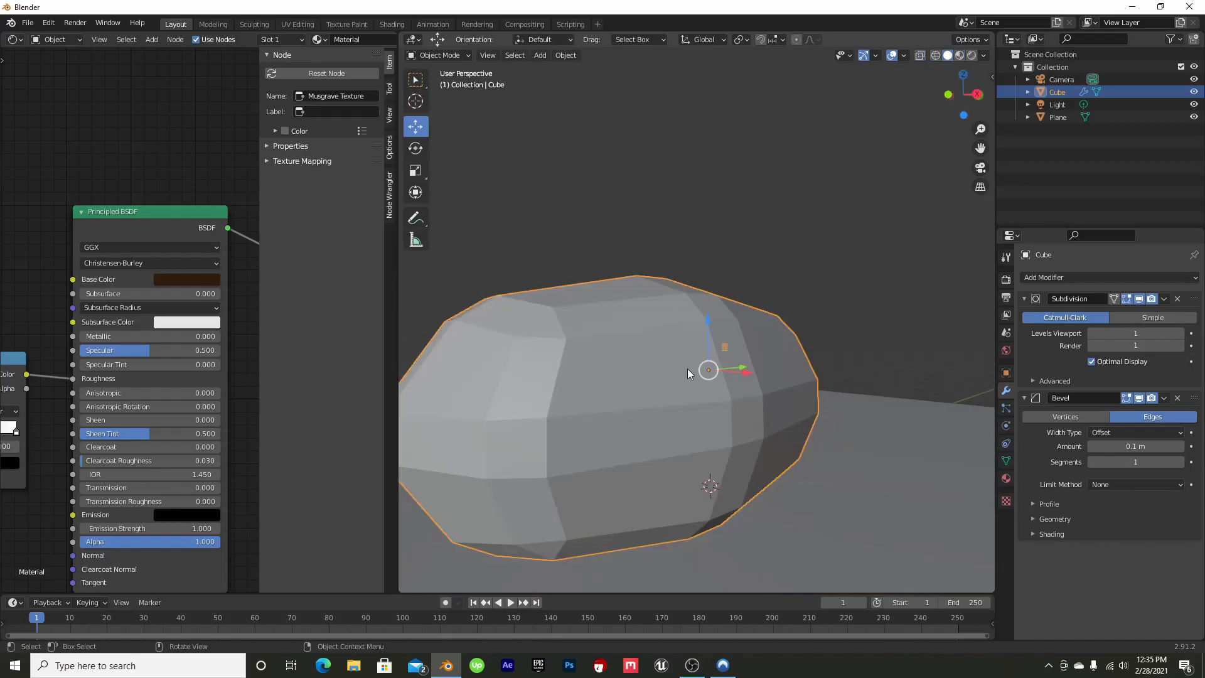
middle_drag(717, 327, 872, 185)
Examine the brown material in Material Preview and Rendered shading from another angle
click(960, 55)
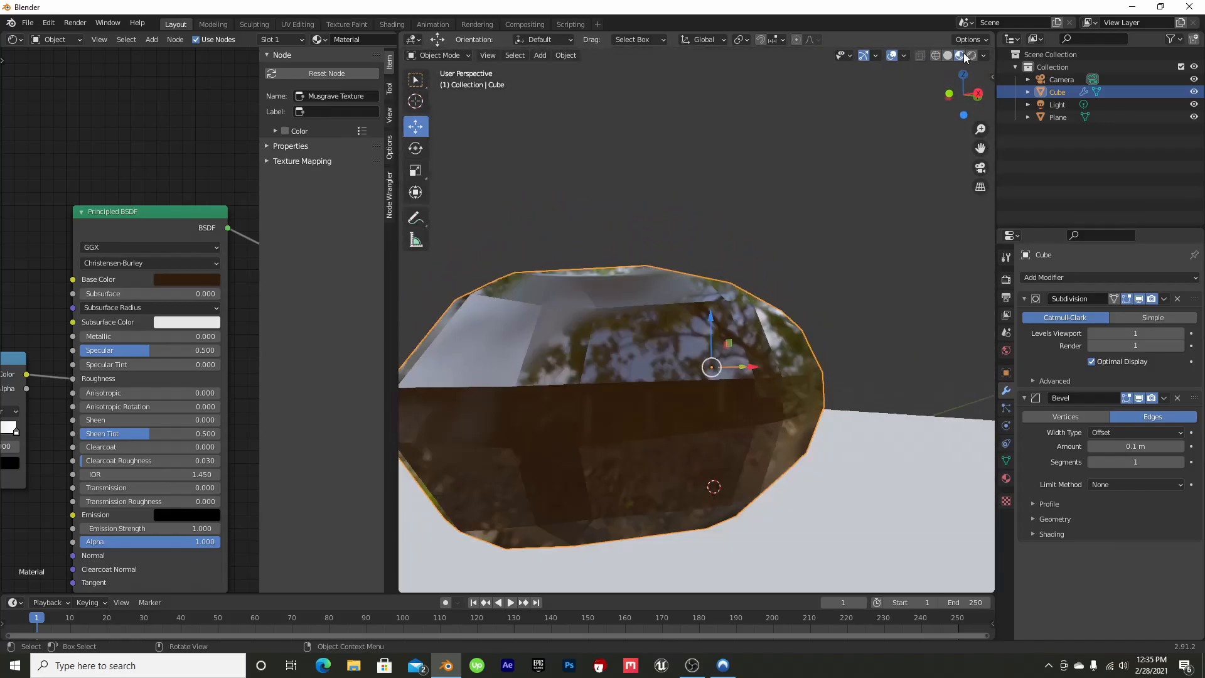
click(972, 55)
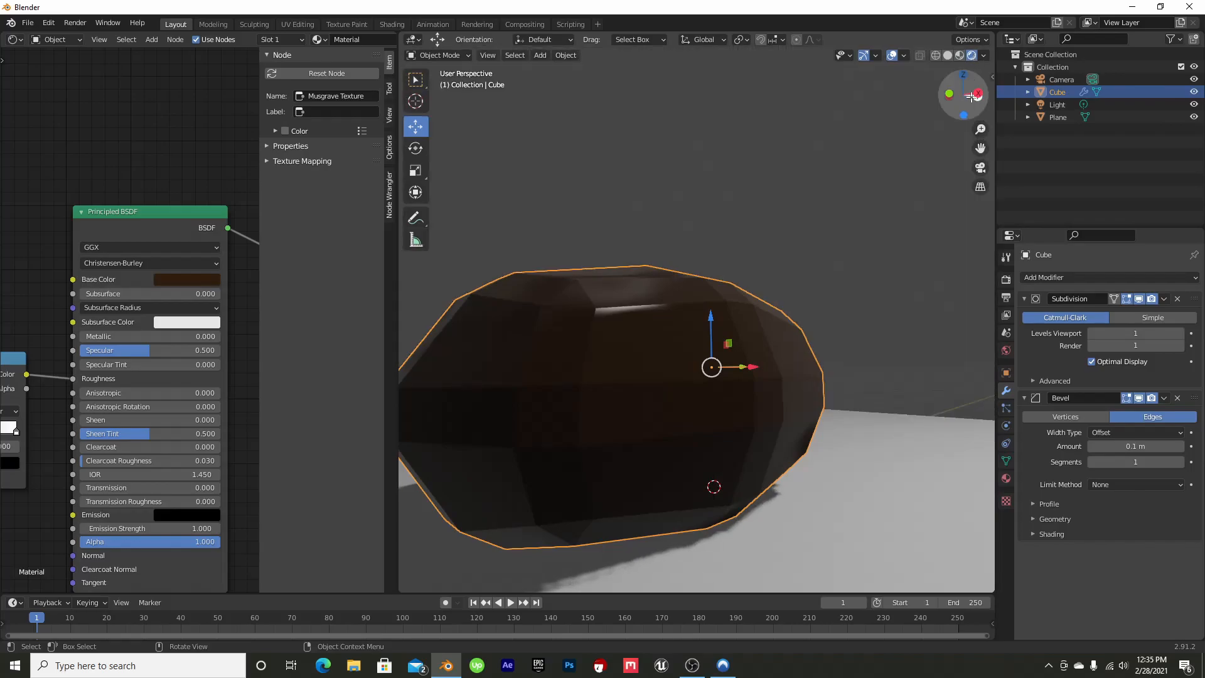
drag(972, 84, 894, 89)
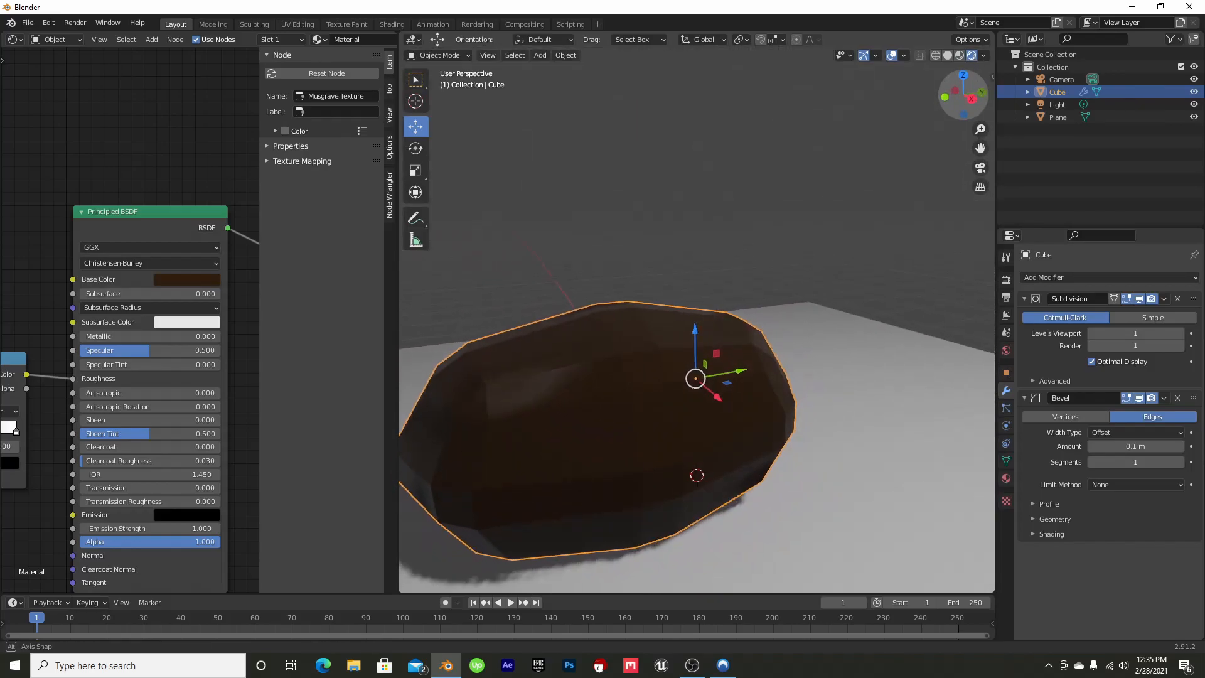
drag(979, 148, 1057, 105)
Set the Musgrave Texture's Detail to 16
middle_drag(49, 221, 208, 130)
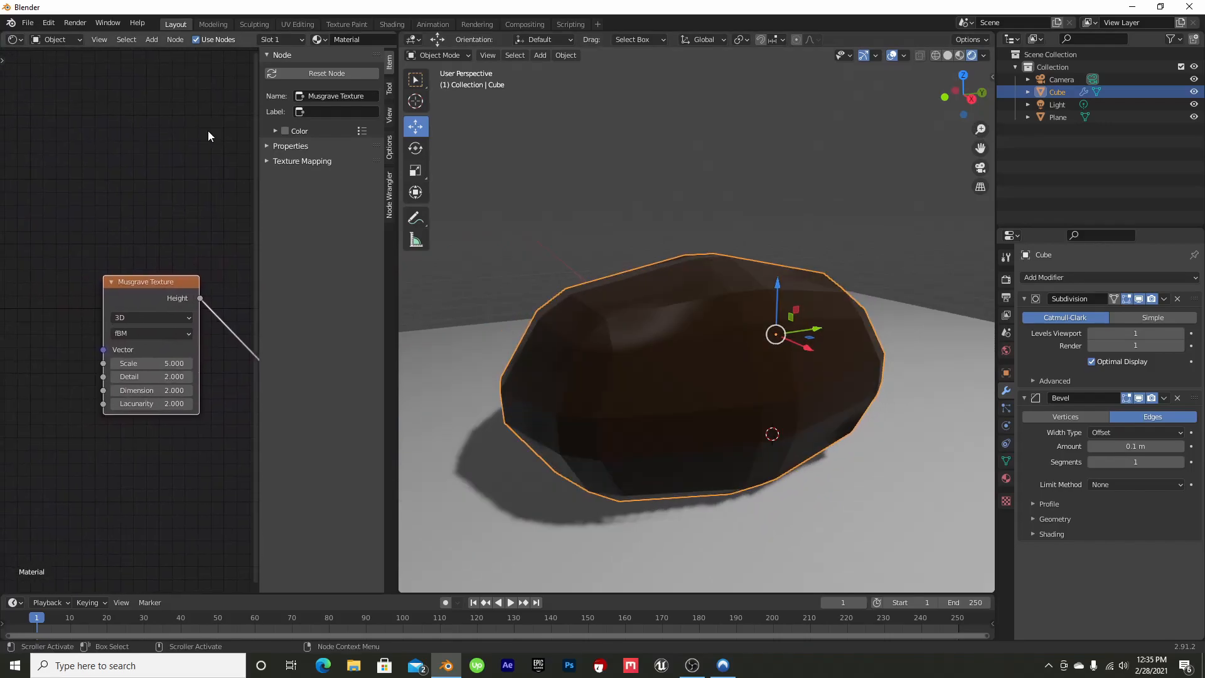
scroll(158, 332, up, 3)
middle_drag(168, 220, 151, 171)
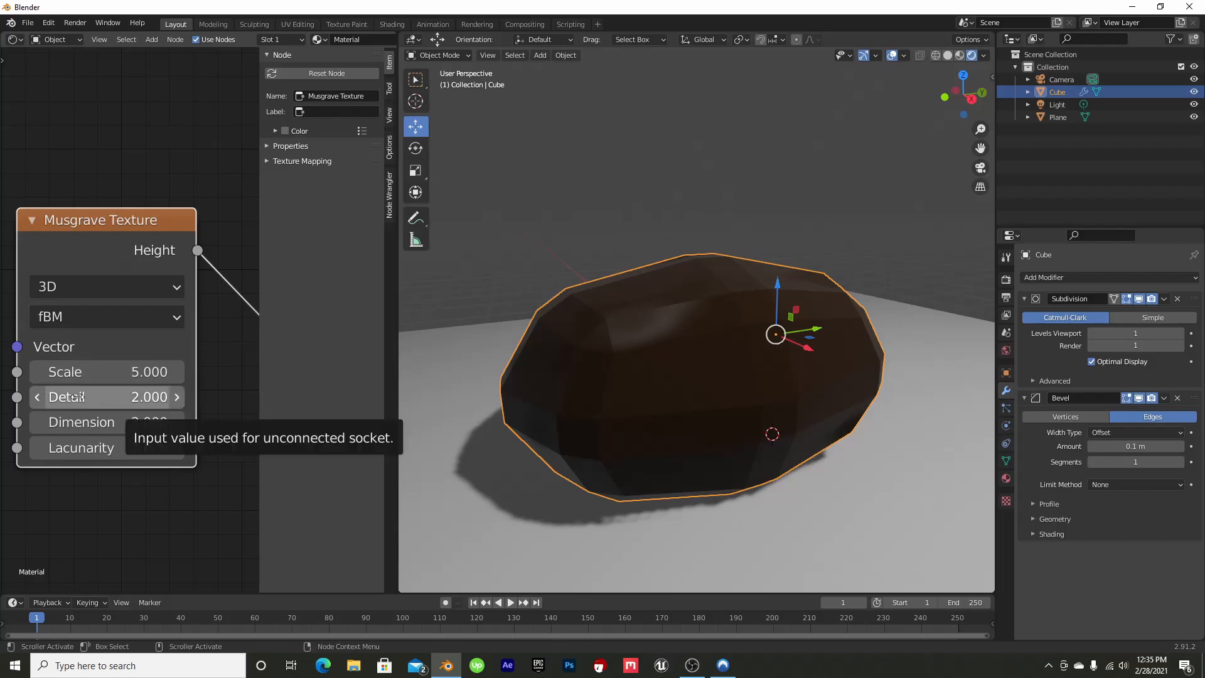
drag(148, 398, 359, 404)
scroll(613, 328, up, 5)
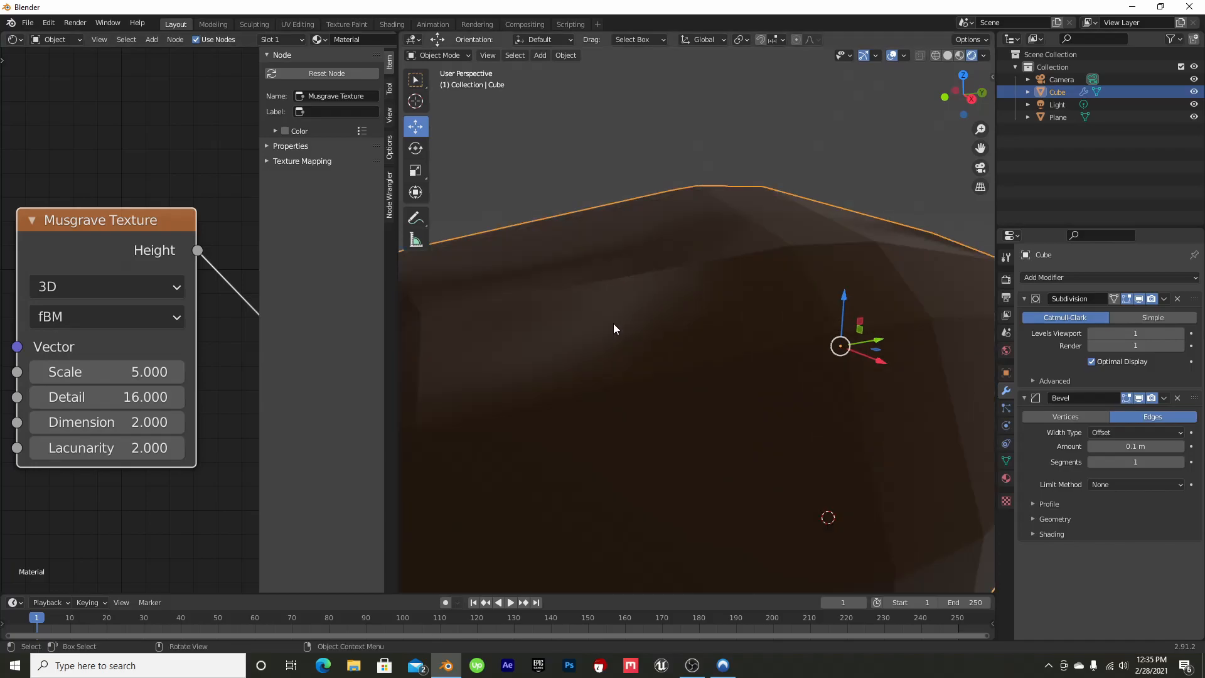
Switch the viewport to Material Preview shading and set the Musgrave Texture's Dimension to 0.100
scroll(614, 328, down, 3)
mouse_move(970, 74)
mouse_down()
mouse_move(1024, 86)
mouse_move(940, 89)
mouse_up()
click(959, 55)
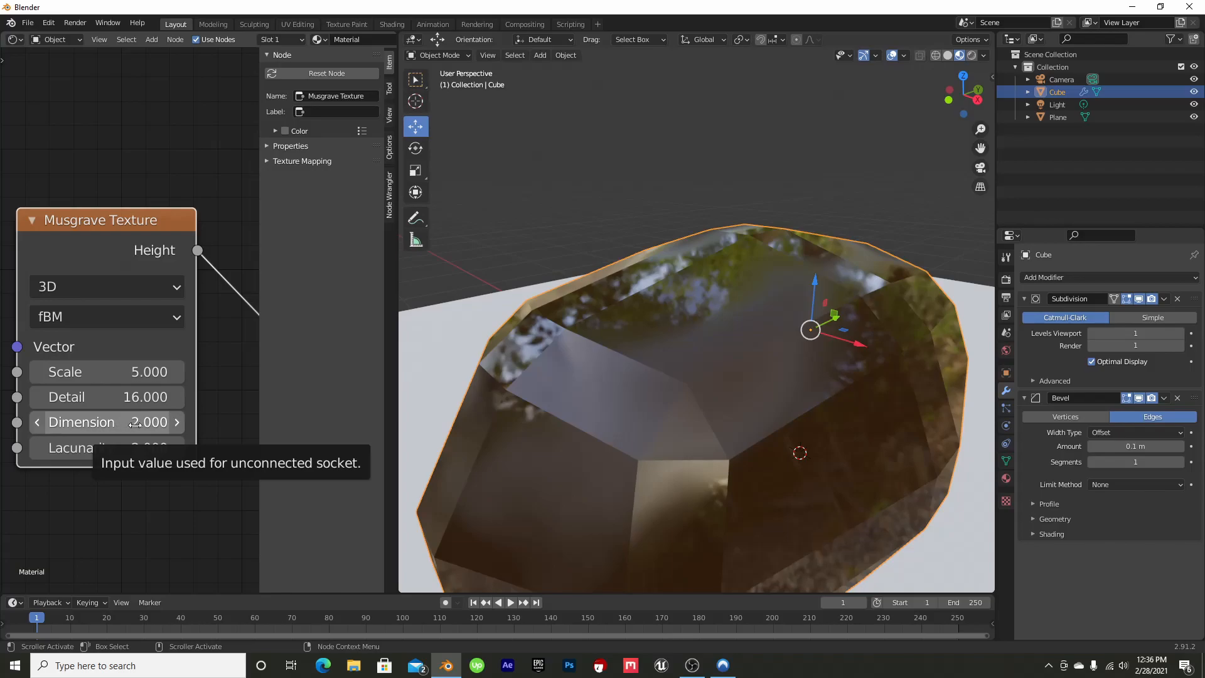
drag(147, 426, 35, 428)
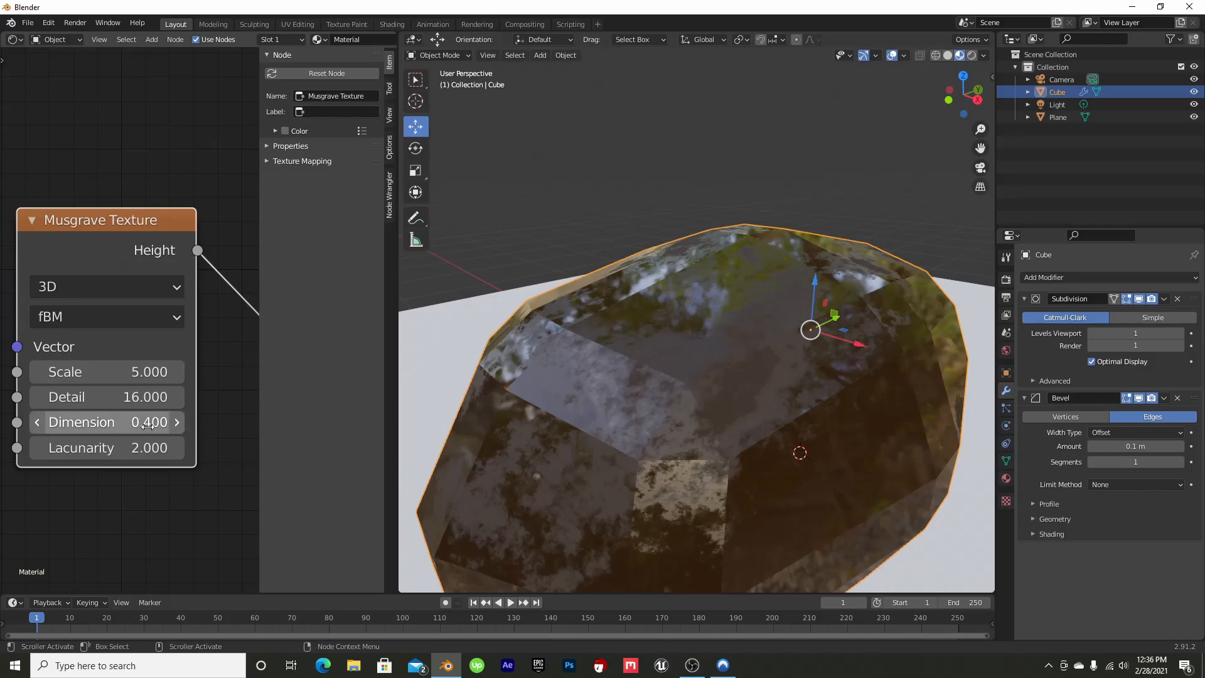
click(35, 422)
click(35, 425)
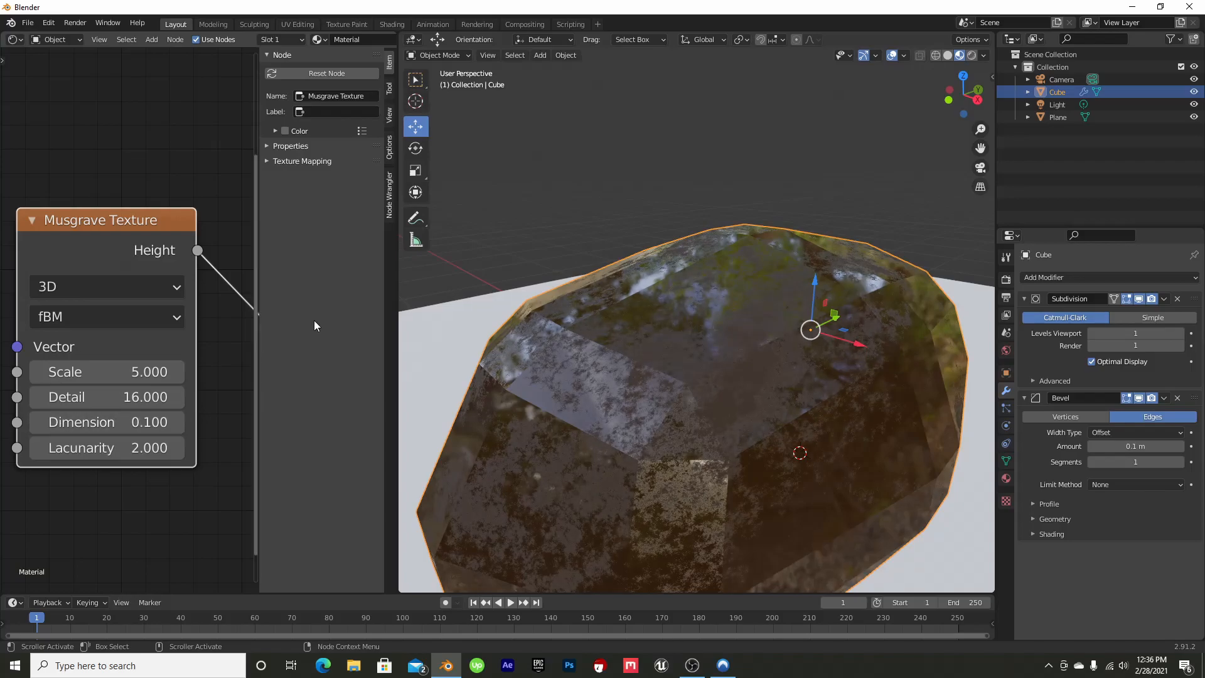
Raise the Musgrave Texture's Scale to 5.700 and view the rock from another side
drag(977, 89, 1061, 77)
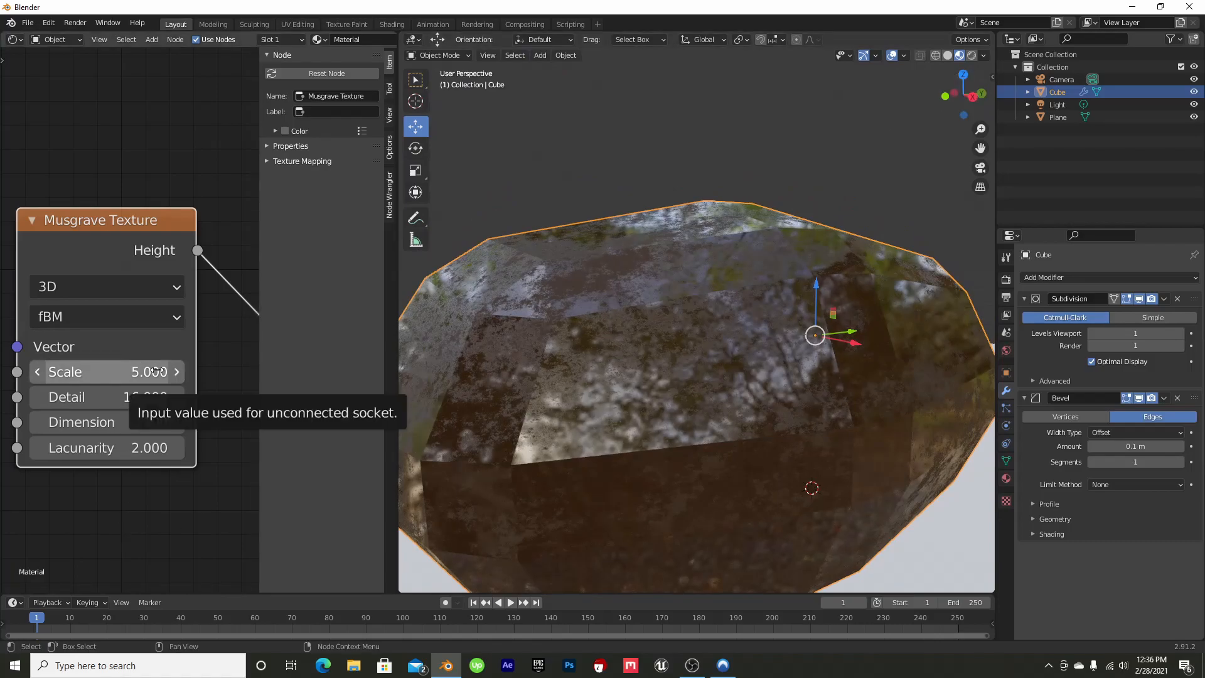
click(178, 371)
click(178, 371)
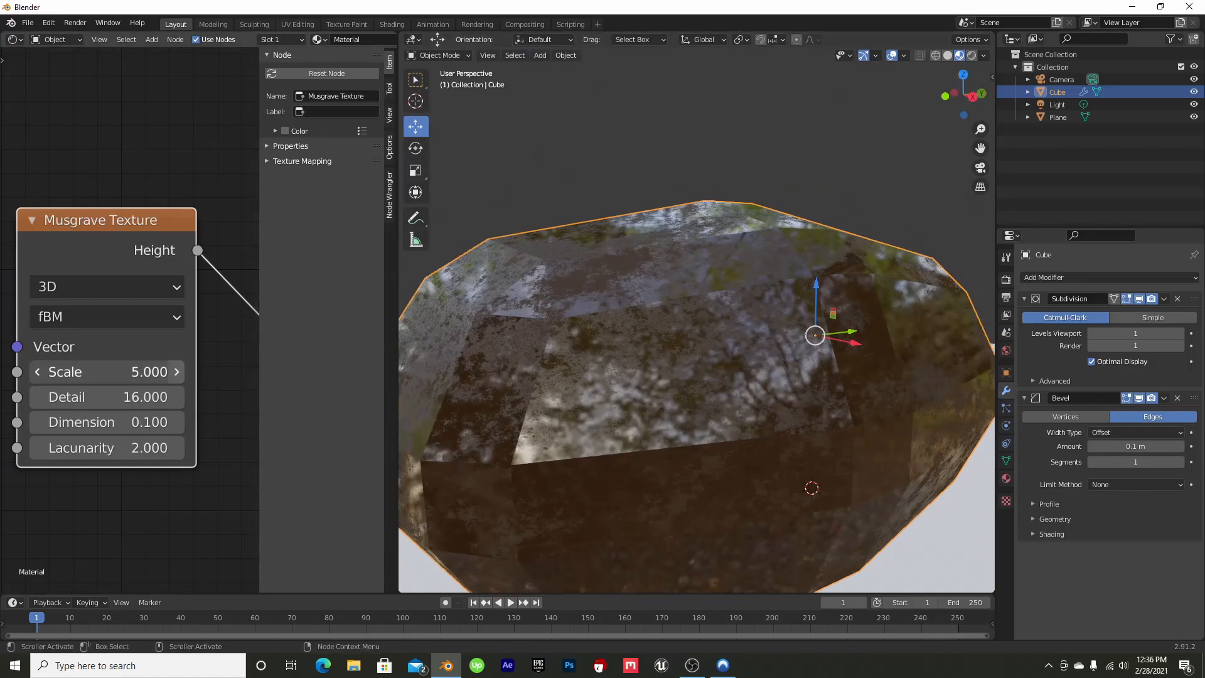
click(178, 371)
click(178, 371)
click(179, 371)
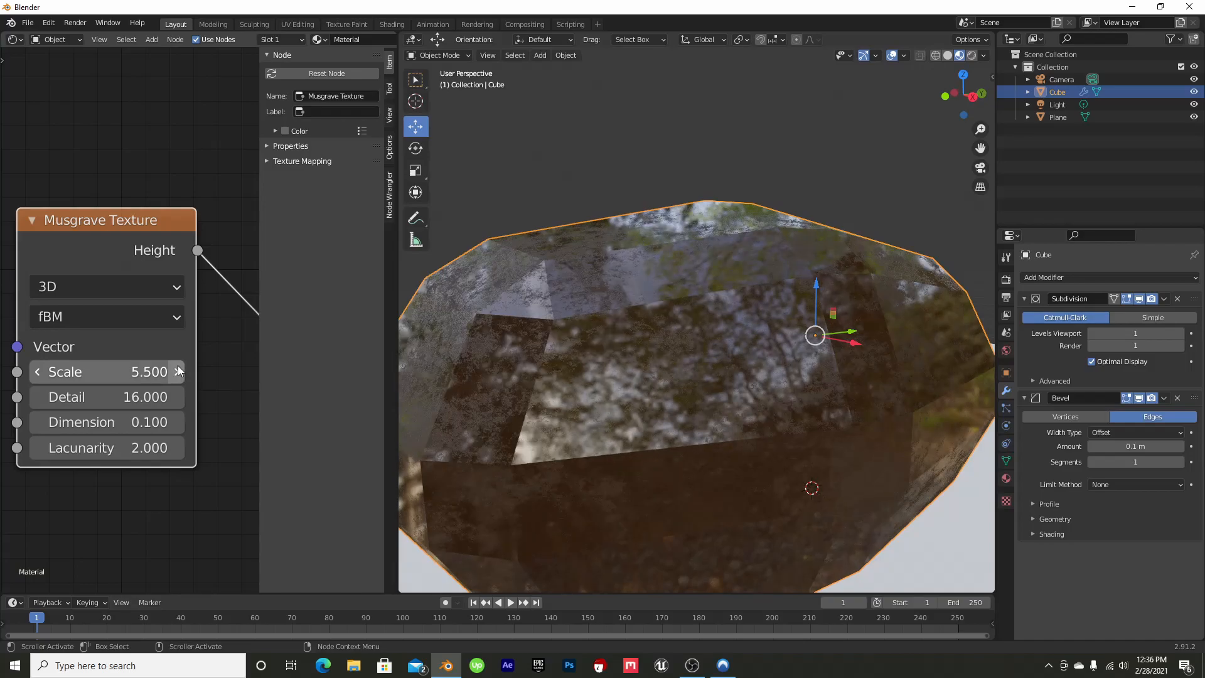
click(178, 370)
click(178, 371)
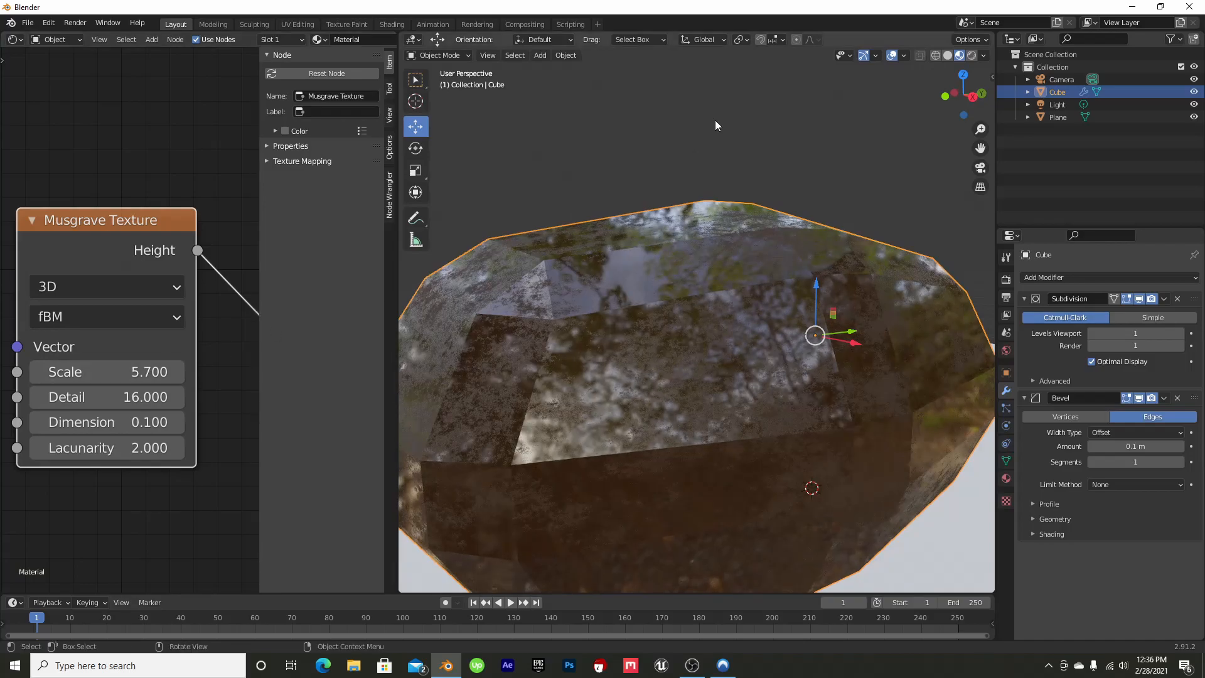
drag(972, 79, 1082, 102)
scroll(131, 311, down, 6)
Search the add-ons in the preferences for "node" to check whether Node Wrangler is enabled
click(56, 24)
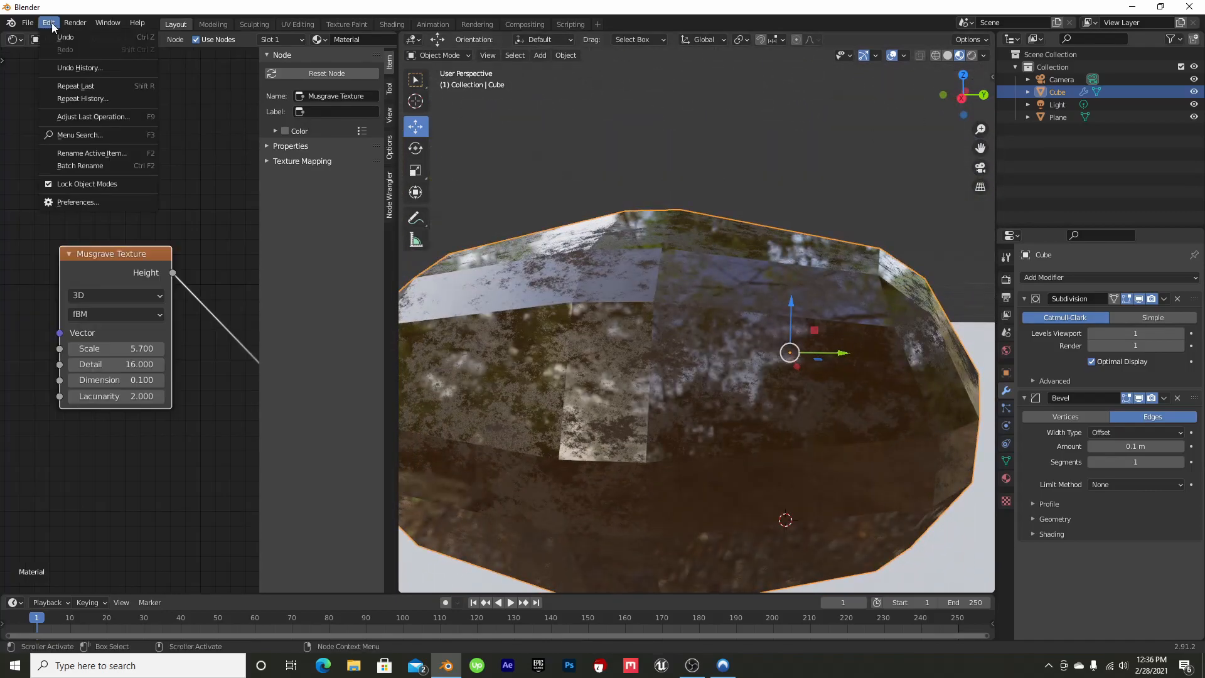
click(88, 202)
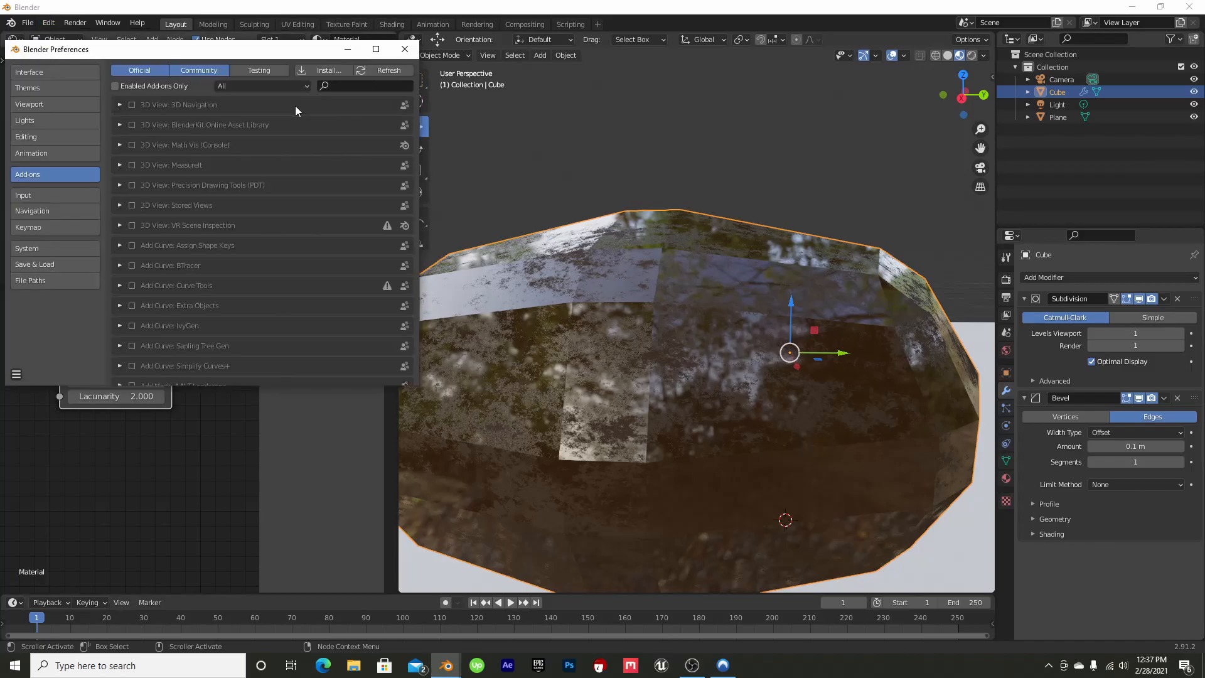
click(339, 83)
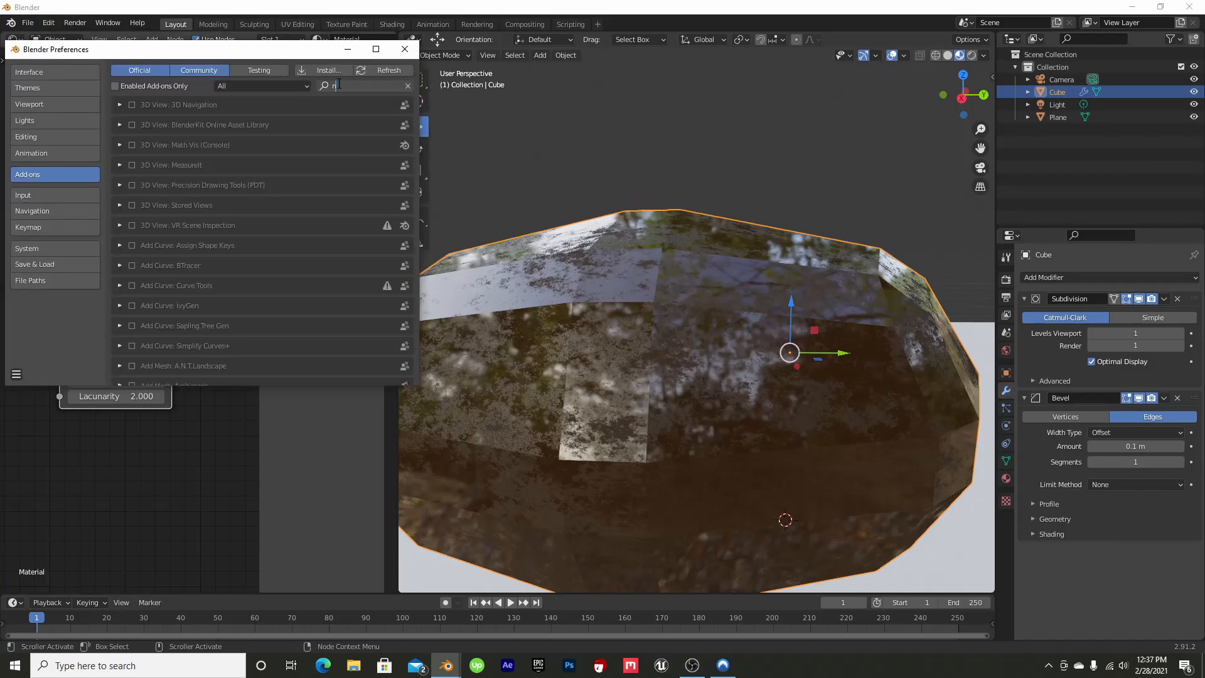
text(node)
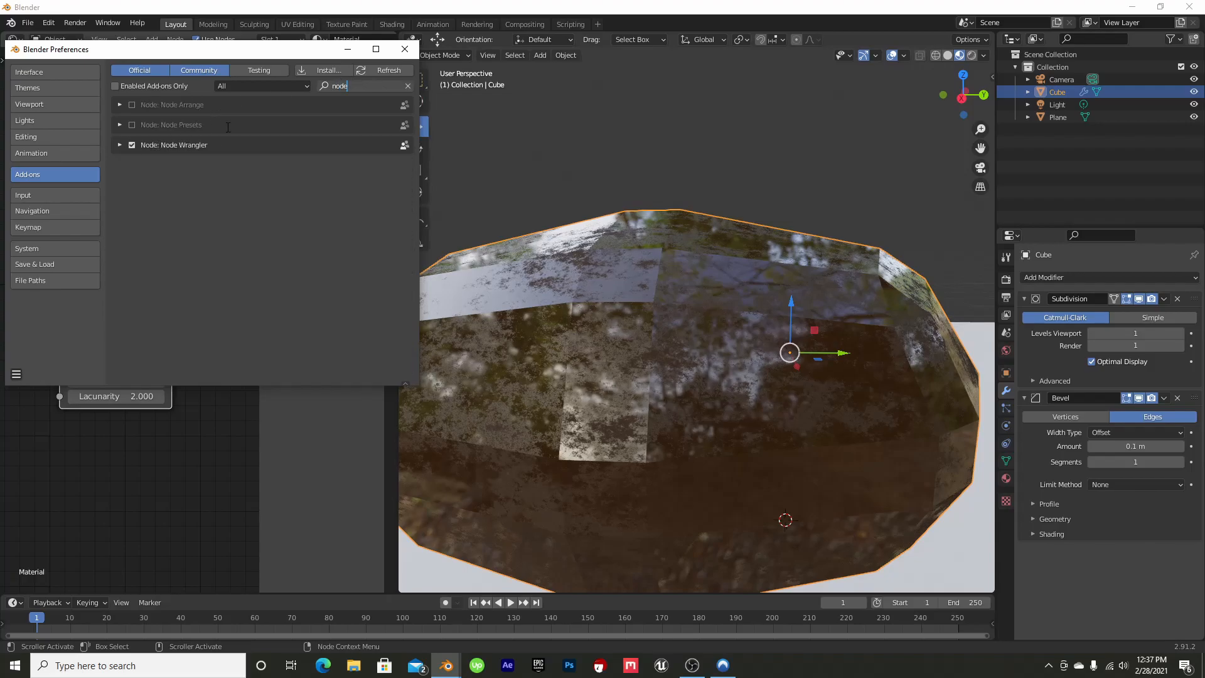
click(404, 49)
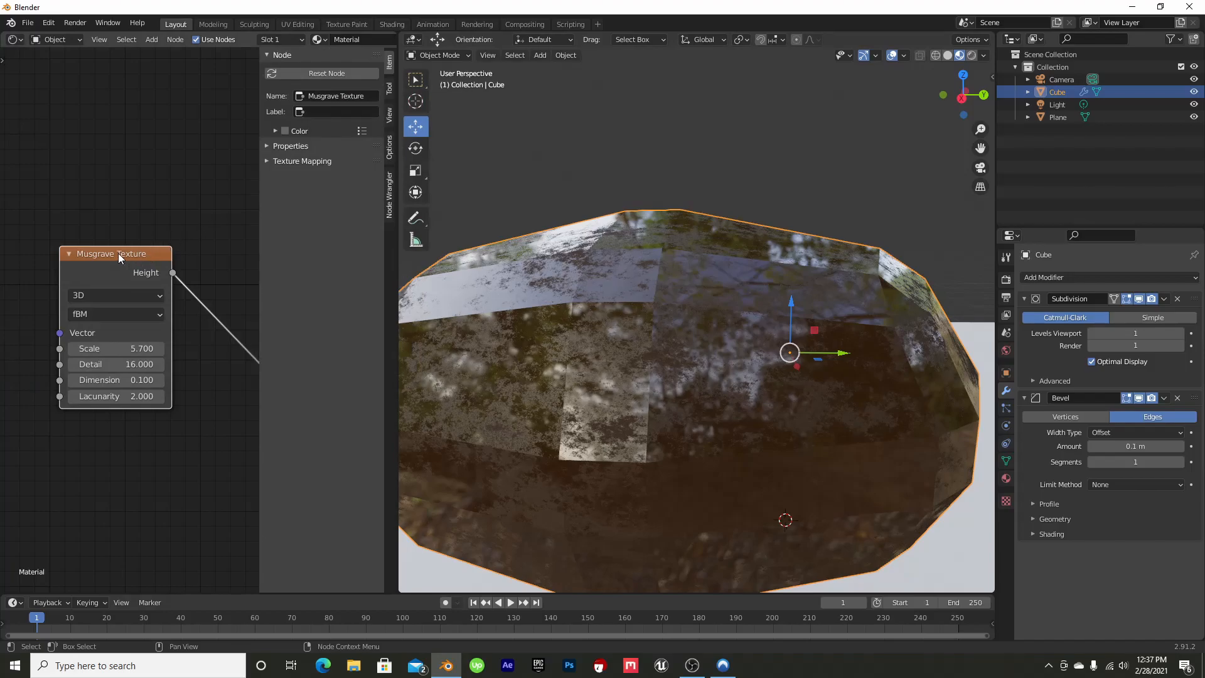
Add Mapping and Texture Coordinate nodes to the Musgrave Texture and connect the Object output to the Mapping node's Vector input
key(ctrl+t)
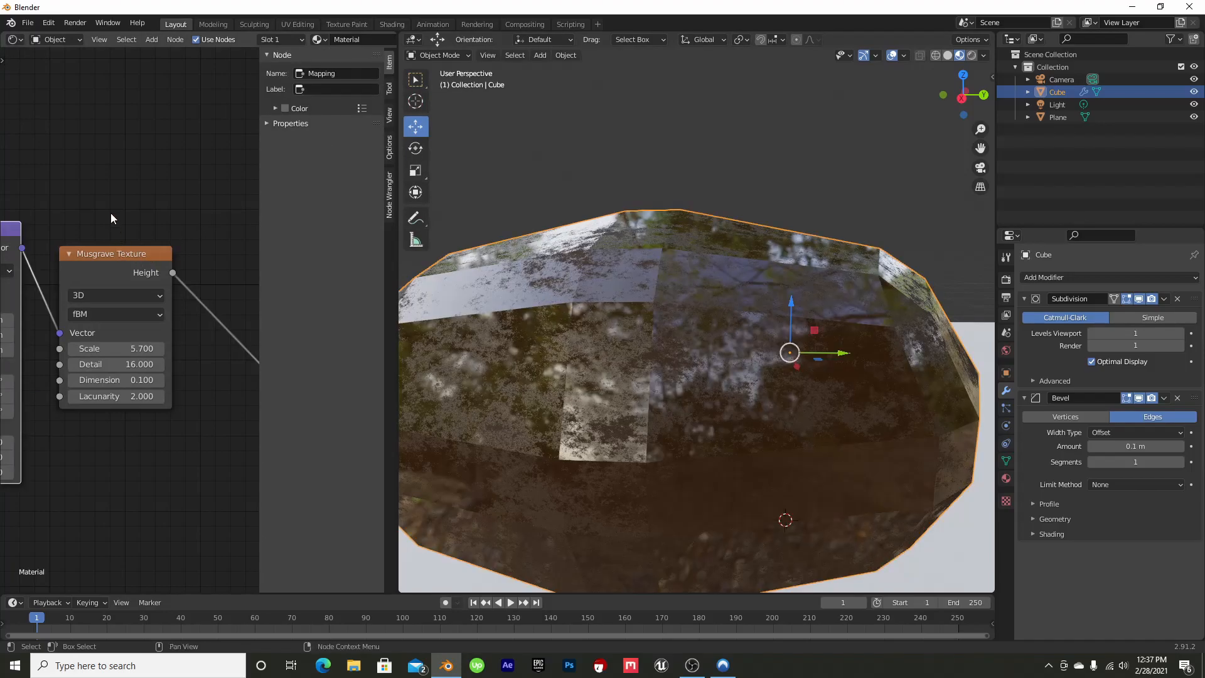
middle_drag(120, 207, 48, 194)
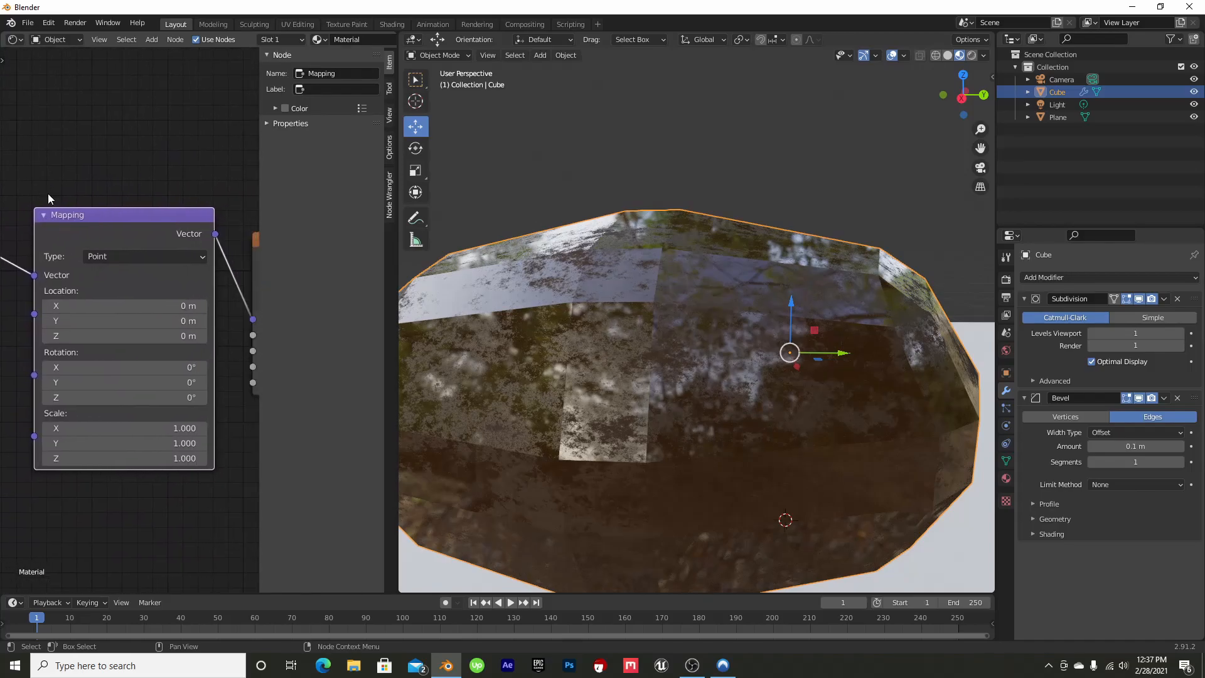
drag(153, 213, 119, 222)
middle_drag(114, 168, 232, 151)
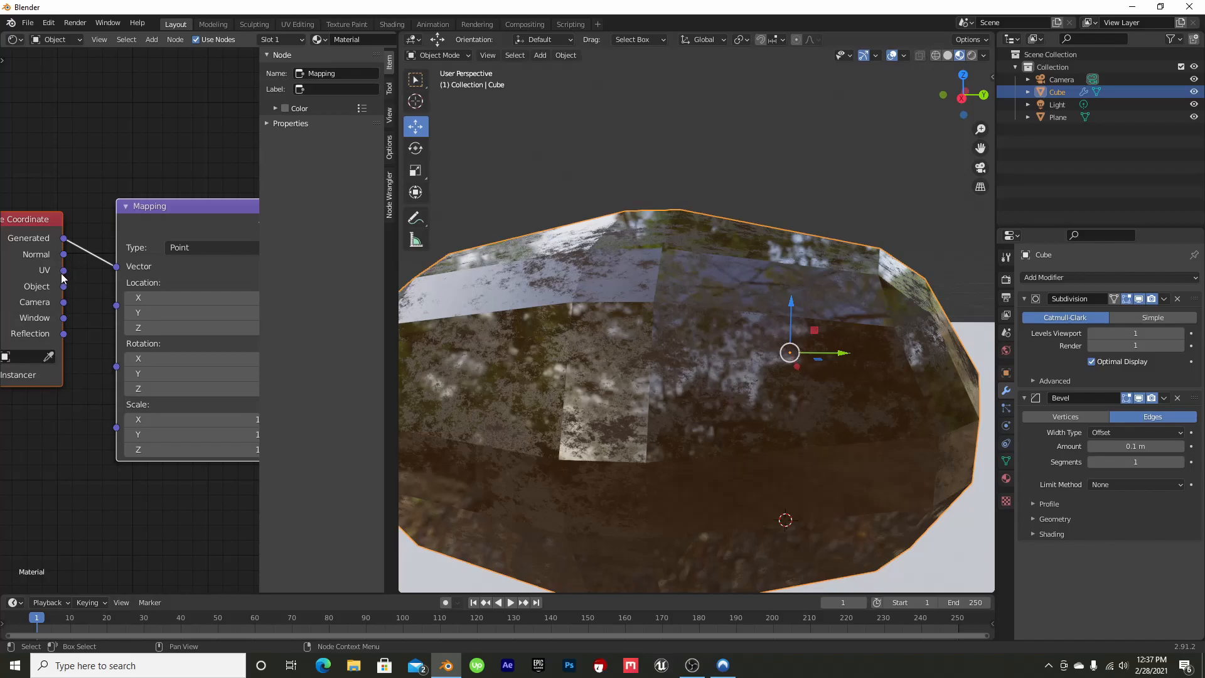
drag(64, 287, 117, 267)
Set the Musgrave Texture's Lacunarity to 2.700
middle_drag(139, 221, 141, 133)
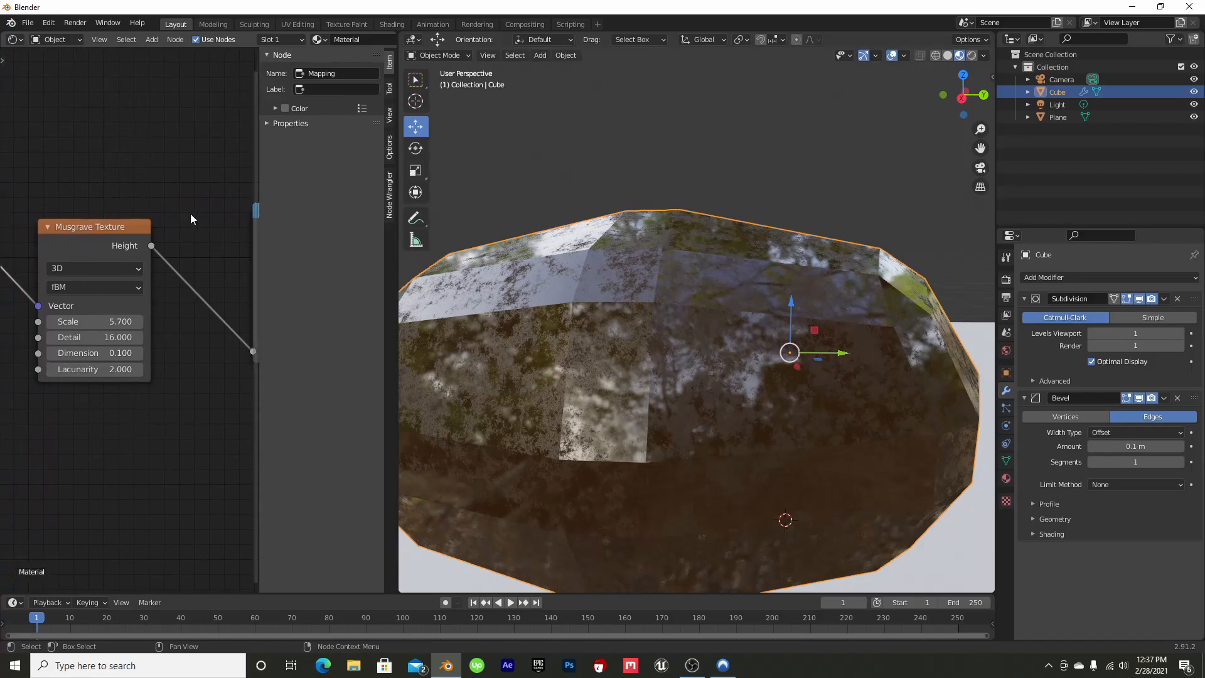
drag(983, 82, 981, 84)
drag(93, 370, 121, 372)
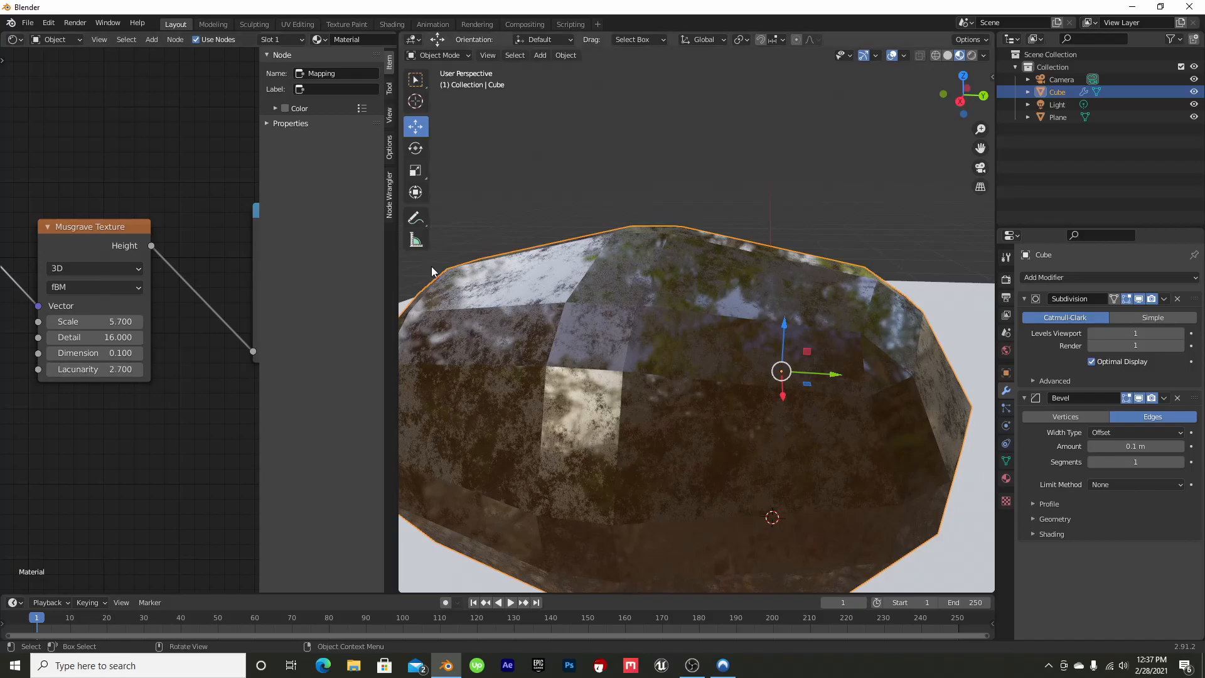
Add a Bump node and connect its Normal output to the Principled BSDF's Normal input
middle_drag(227, 364, 210, 396)
drag(123, 254, 105, 217)
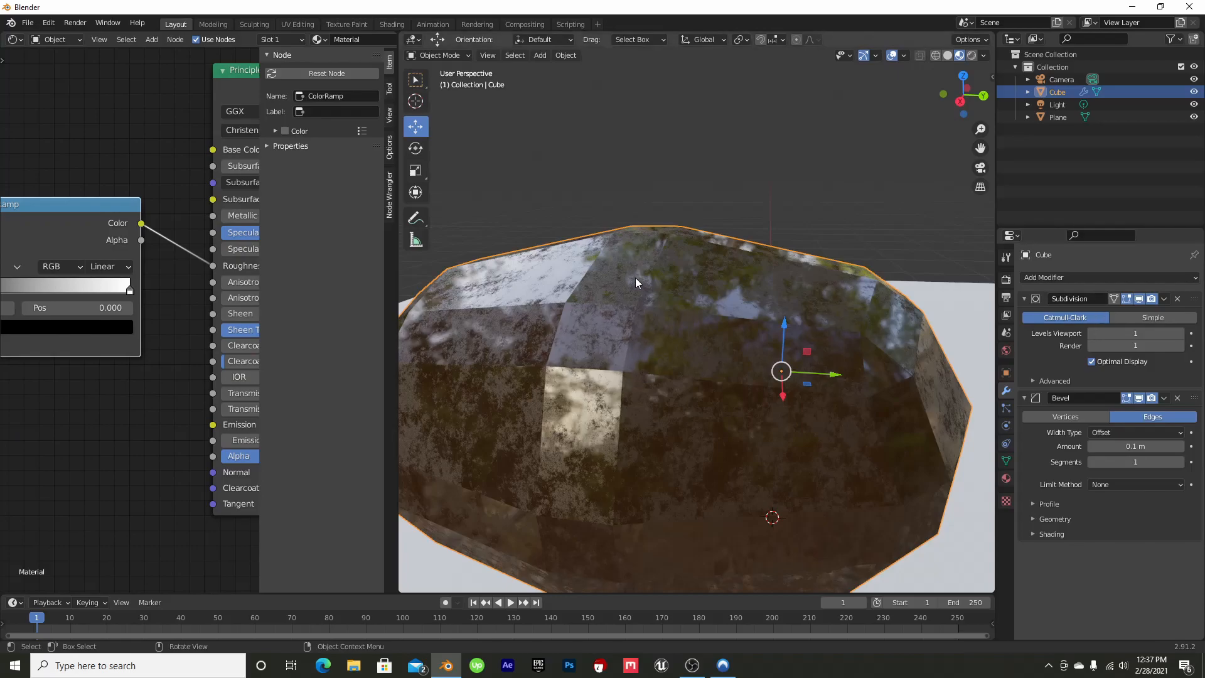
mouse_move(970, 83)
mouse_down()
mouse_move(942, 87)
mouse_move(972, 85)
mouse_up()
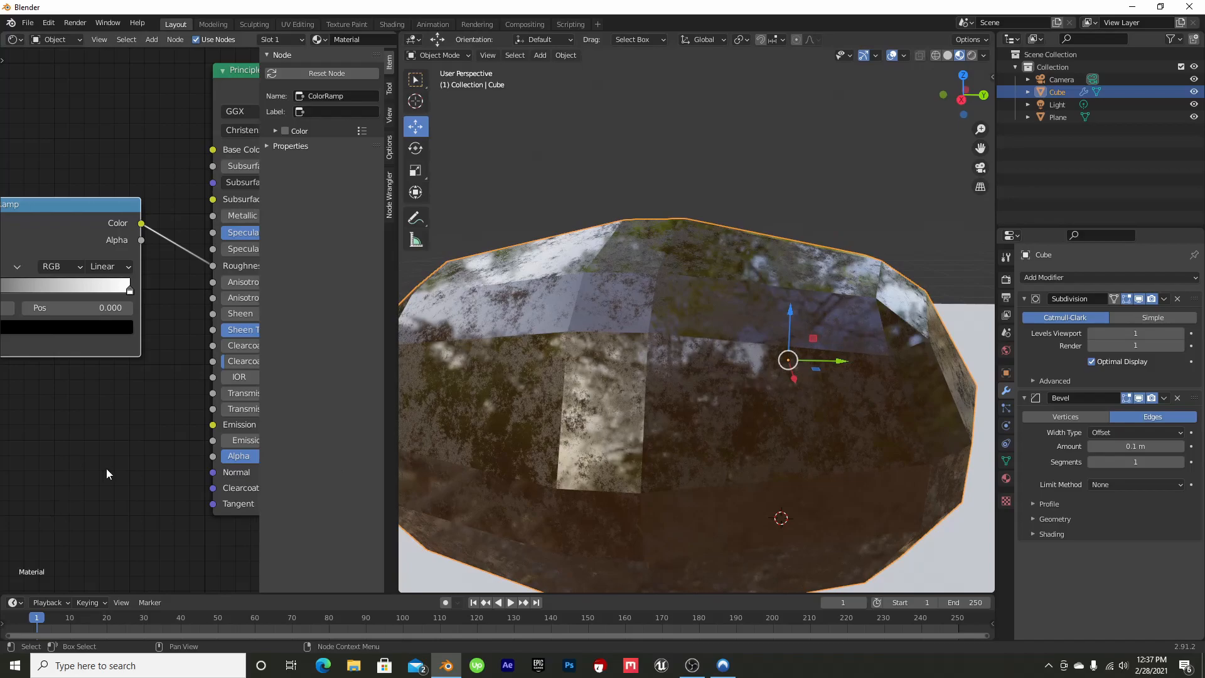
middle_drag(137, 445, 117, 412)
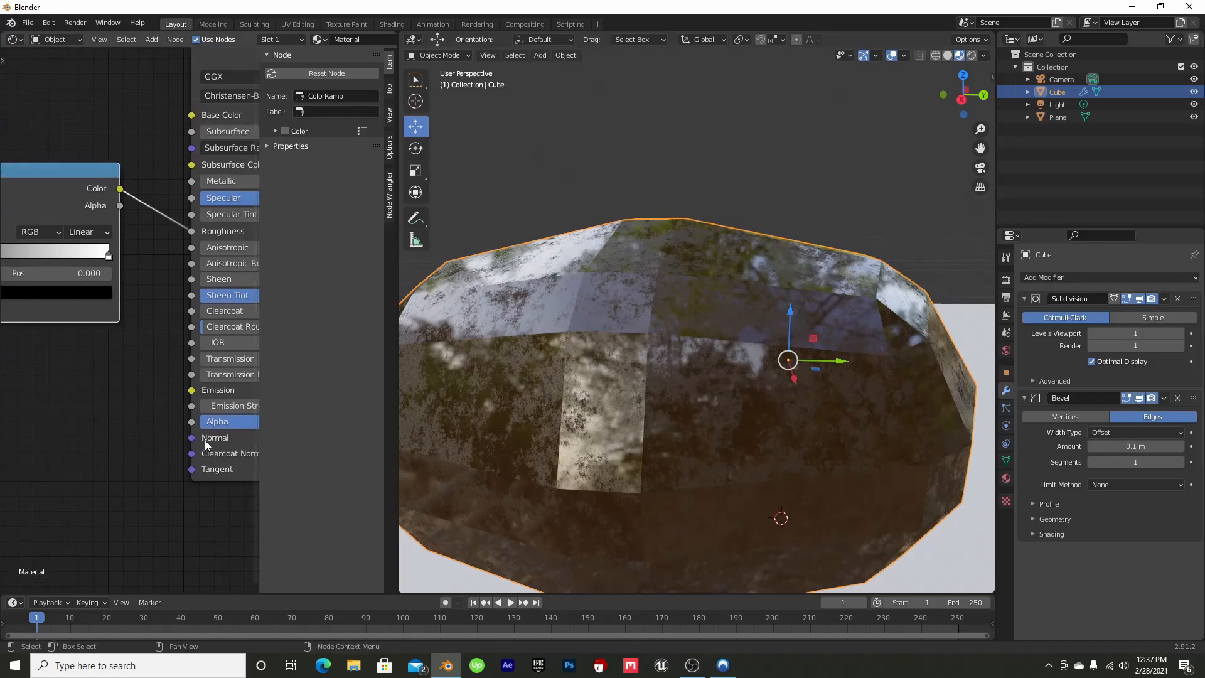
scroll(159, 442, up, 2)
middle_drag(159, 443, 89, 372)
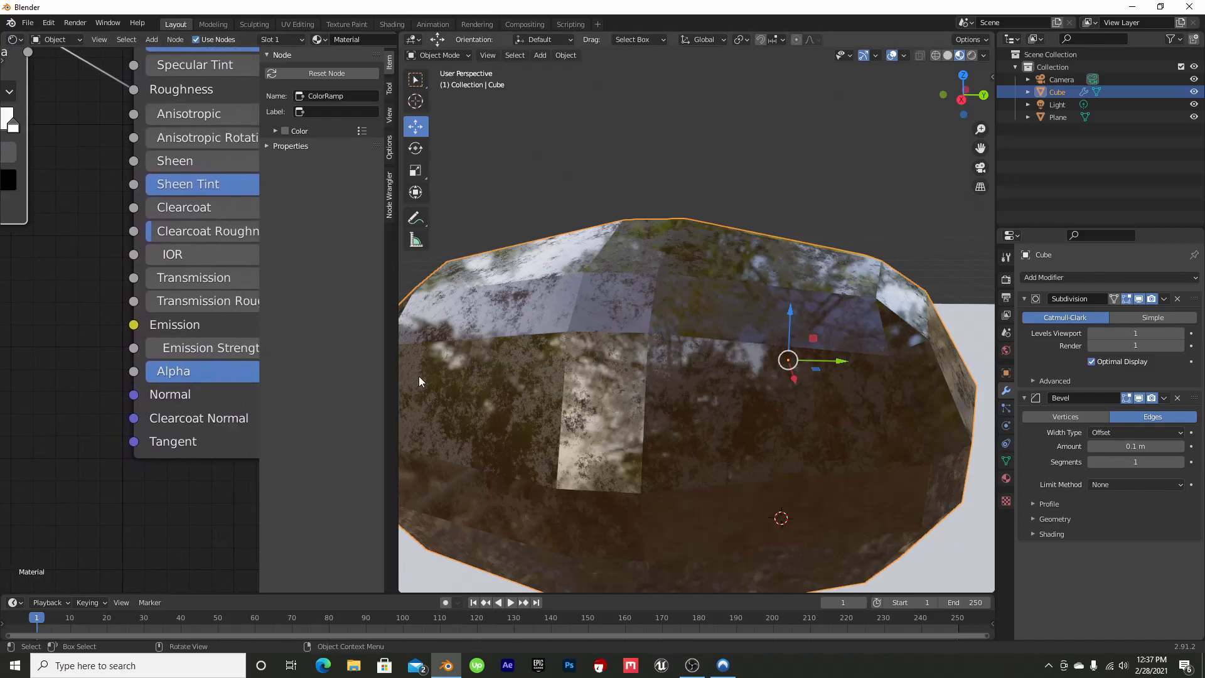
middle_drag(64, 447, 130, 428)
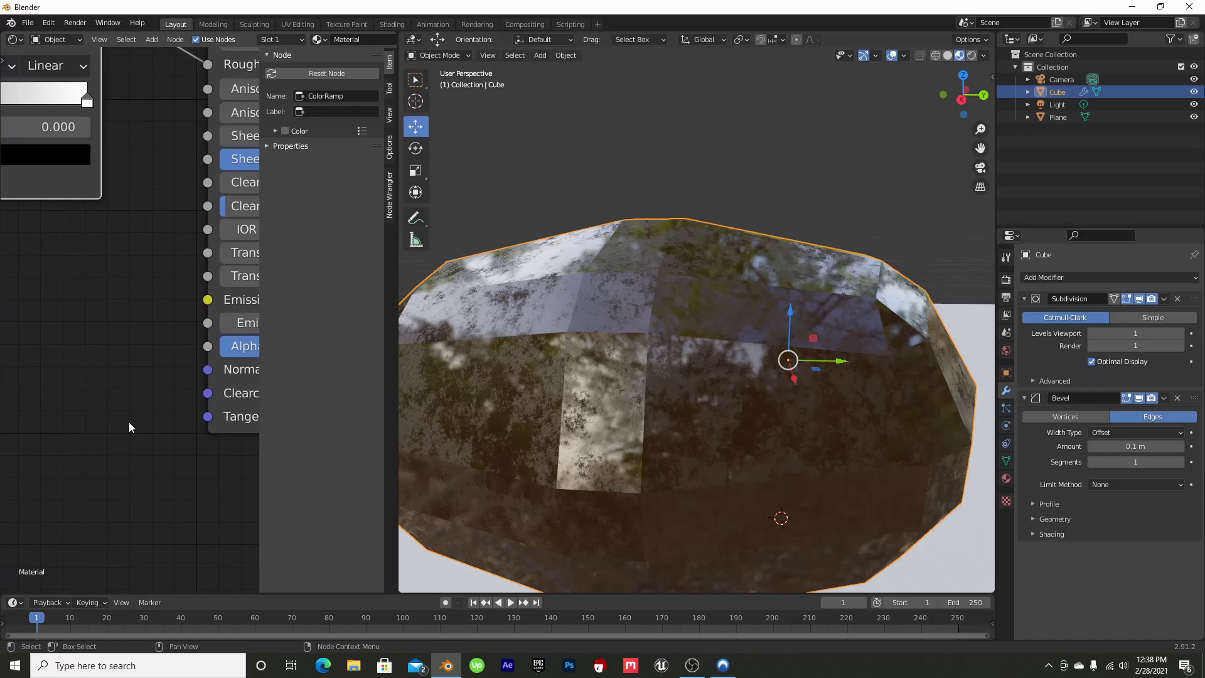
key(shift+a)
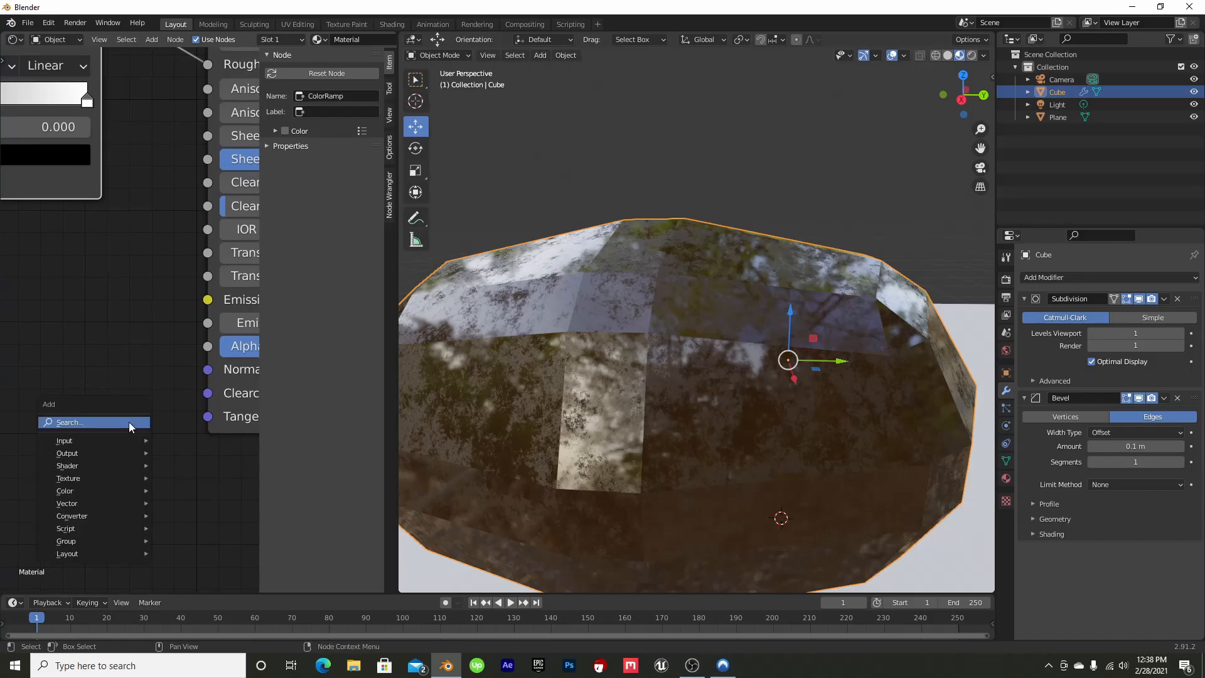
click(129, 422)
text(bump)
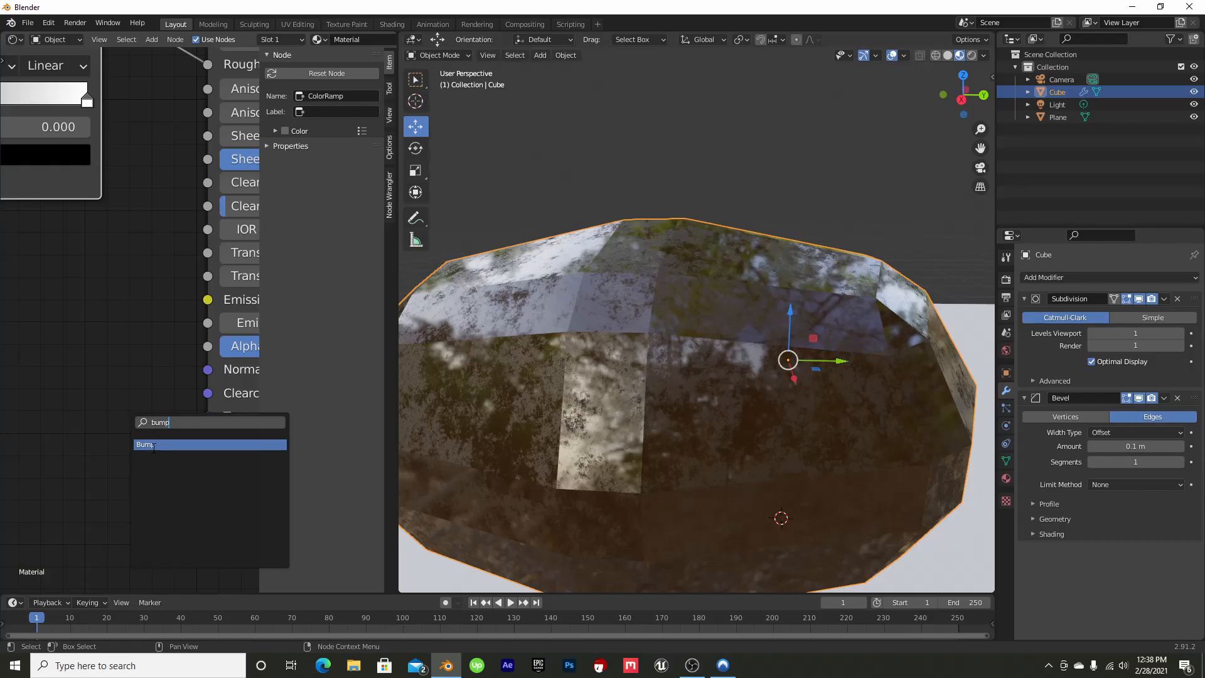
click(155, 444)
click(127, 270)
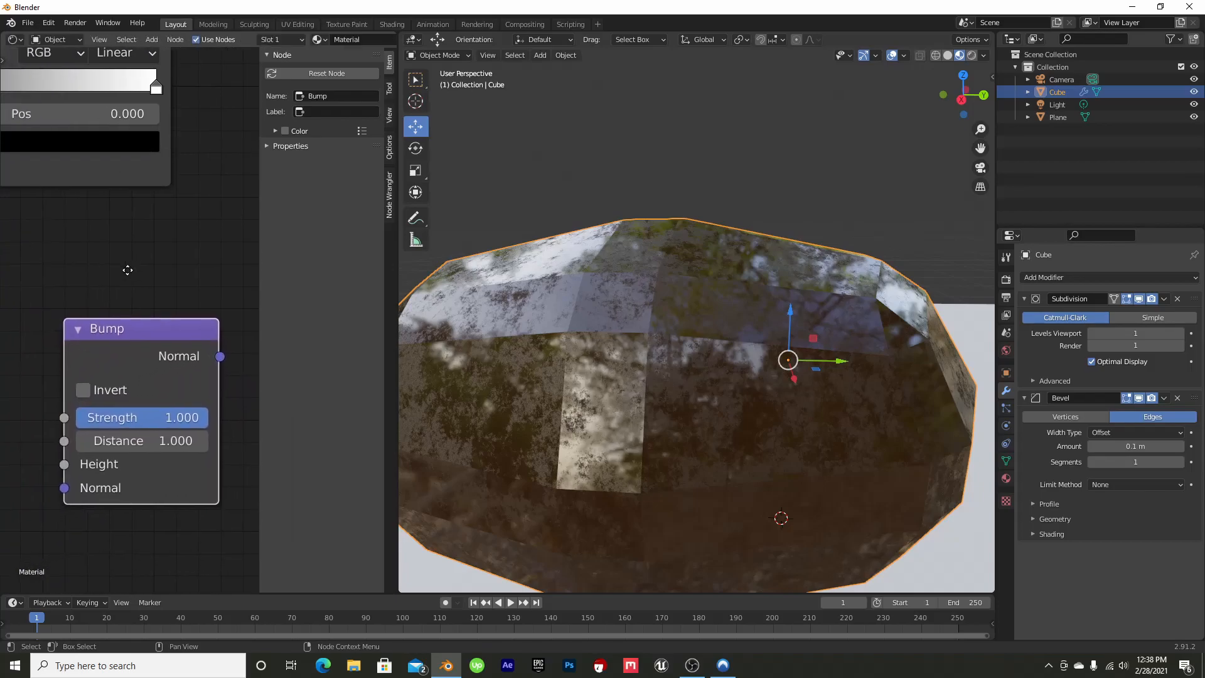
middle_drag(184, 243, 112, 228)
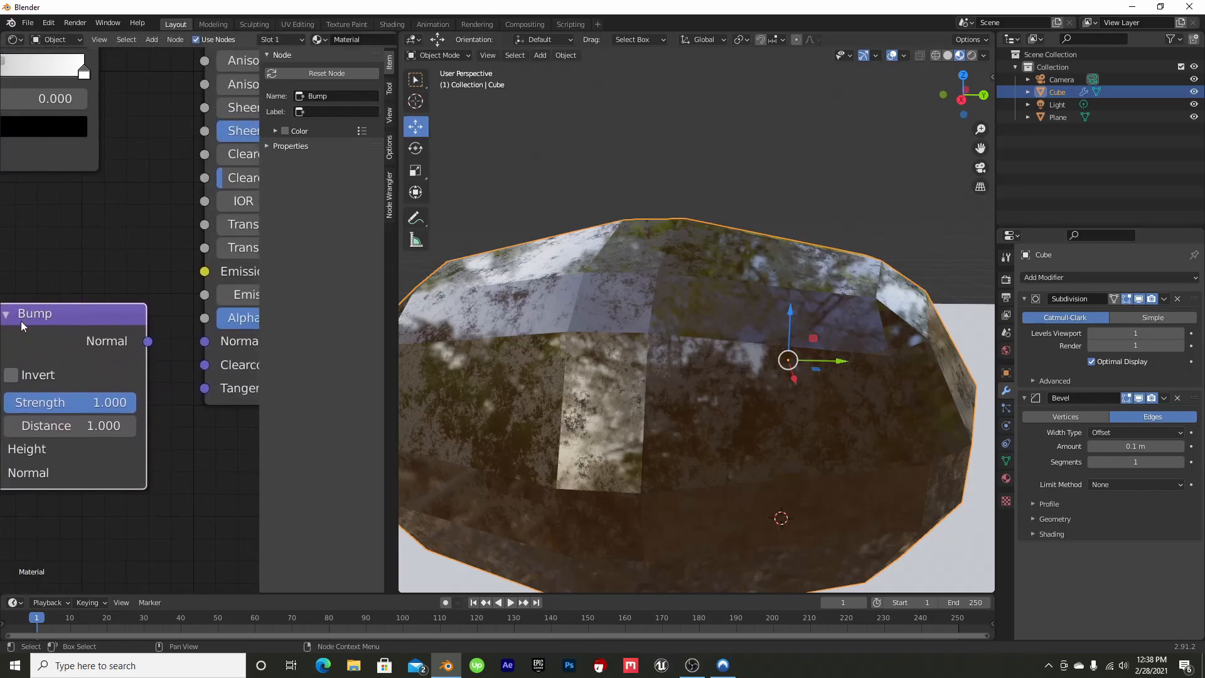
drag(147, 342, 204, 342)
Add a second ColorRamp node before the Bump node and connect its Color output to the Bump's Height input
middle_drag(16, 272, 187, 287)
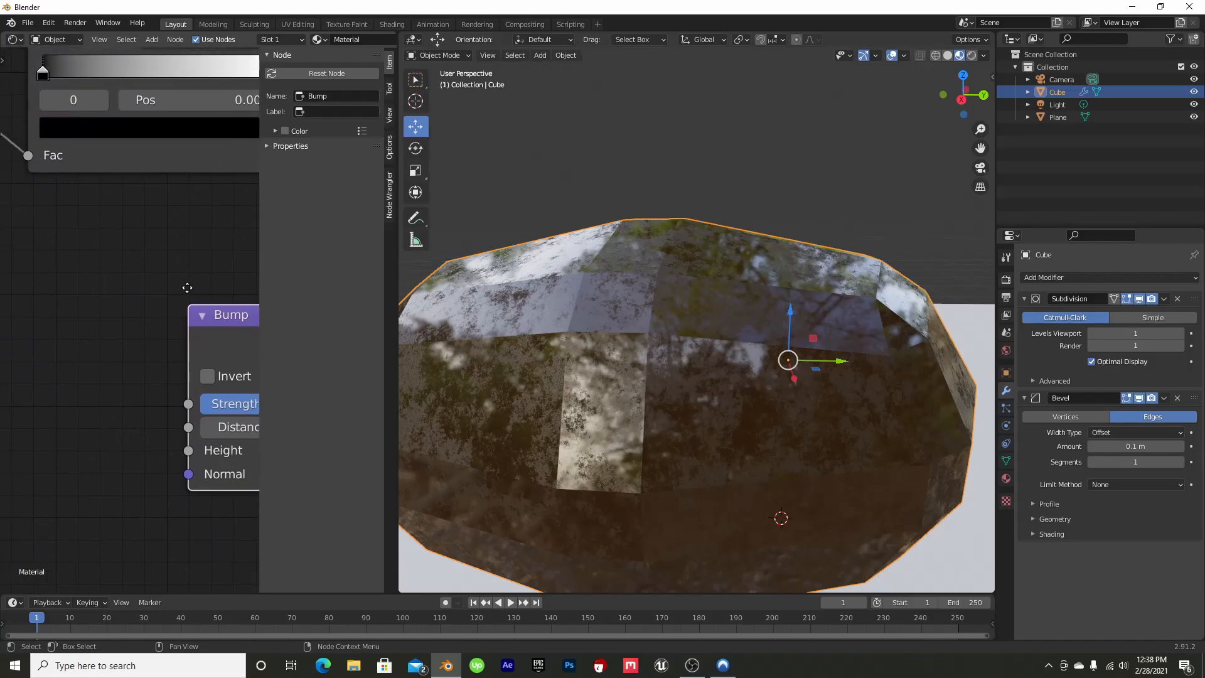
key(shift+a)
click(99, 359)
text(color)
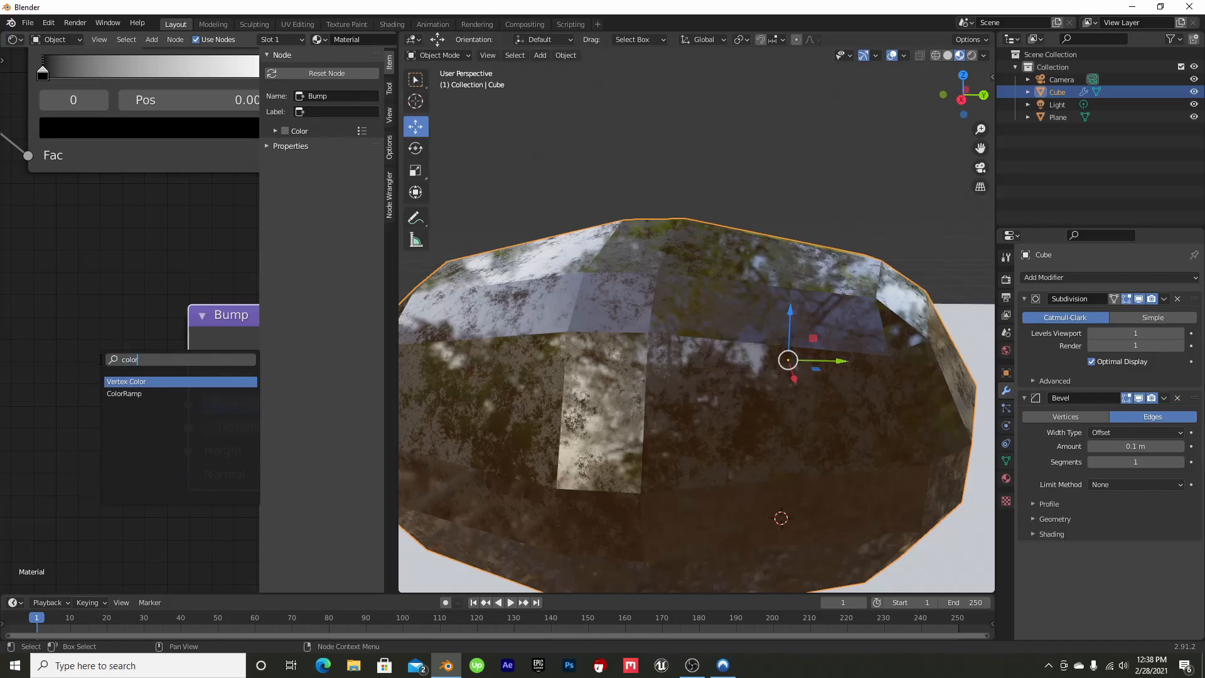
click(125, 393)
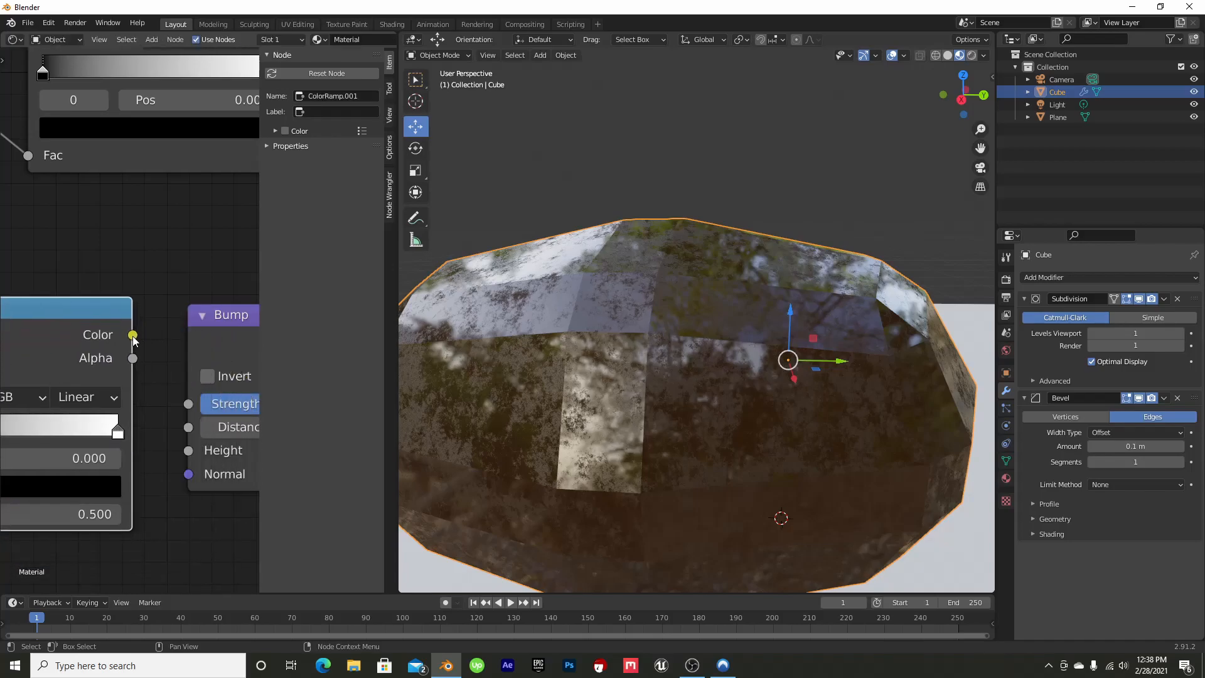
drag(133, 337, 147, 367)
drag(185, 457, 184, 450)
Add a Noise Texture node and place it just before the second ColorRamp, below the Musgrave Texture
middle_drag(172, 270, 265, 253)
middle_drag(1, 282, 187, 214)
key(shift+a)
click(115, 345)
text(nois)
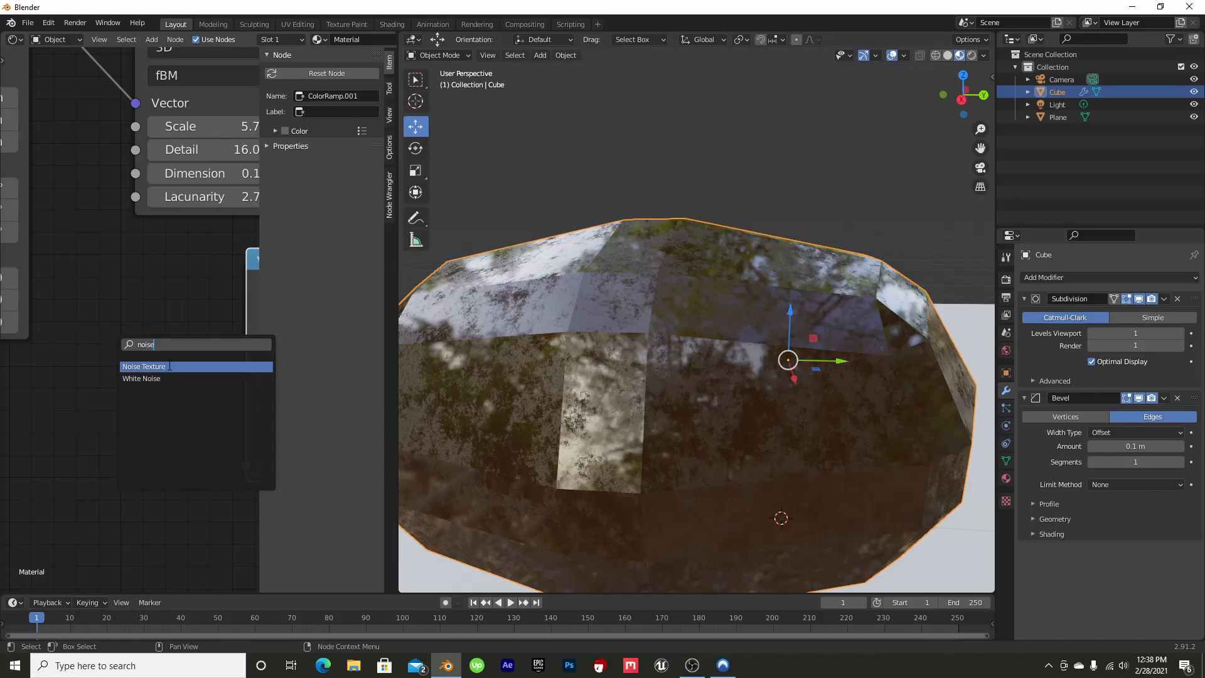
text(e)
click(169, 366)
click(112, 327)
Connect the Noise Texture's Fac output to the second ColorRamp's Fac input and view the bumpy rock from another angle
middle_drag(121, 262, 164, 224)
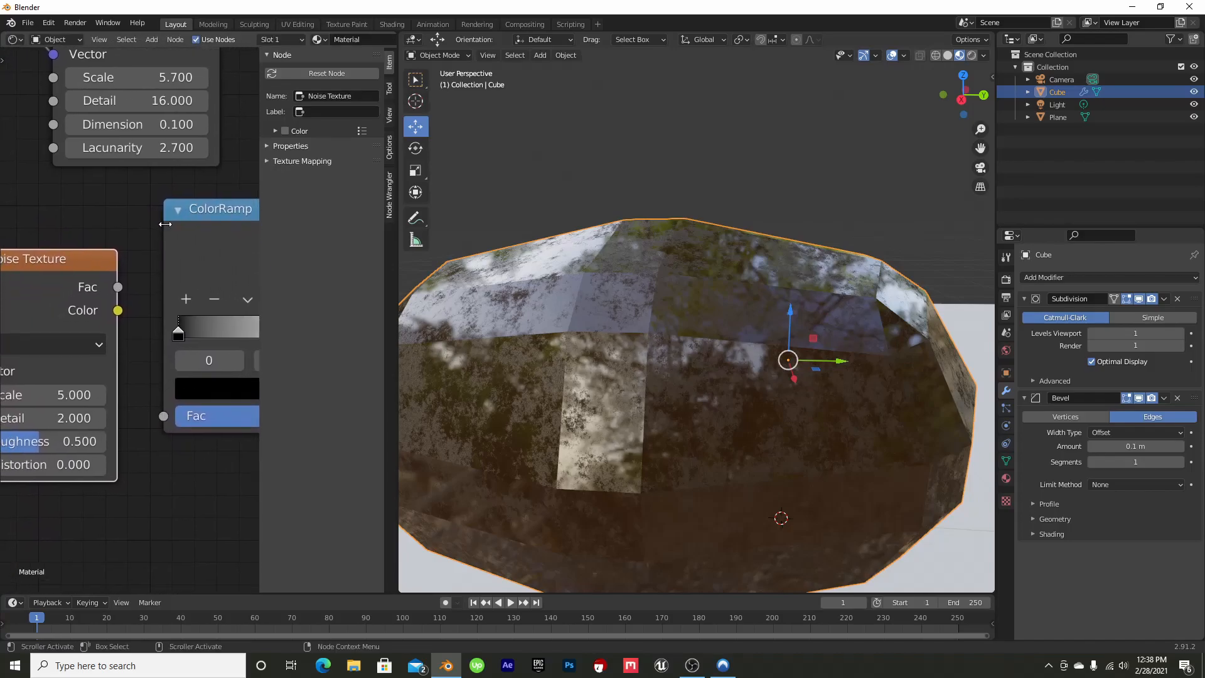
drag(128, 289, 129, 306)
drag(161, 409, 164, 429)
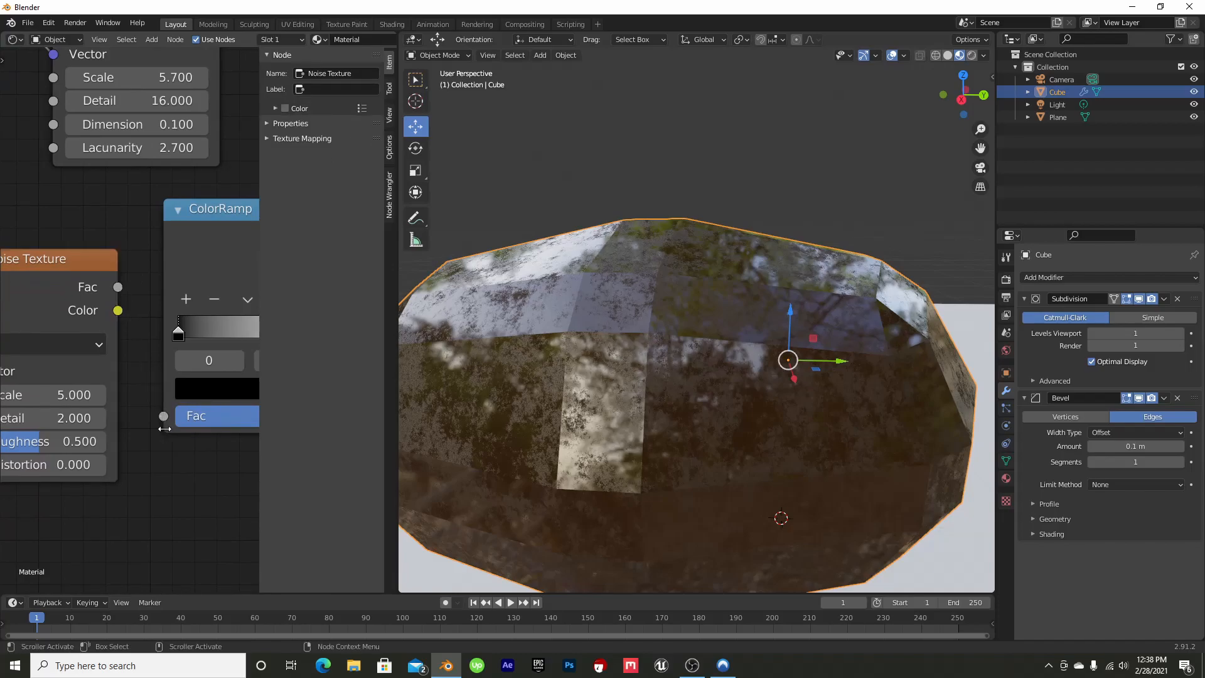
drag(119, 288, 126, 303)
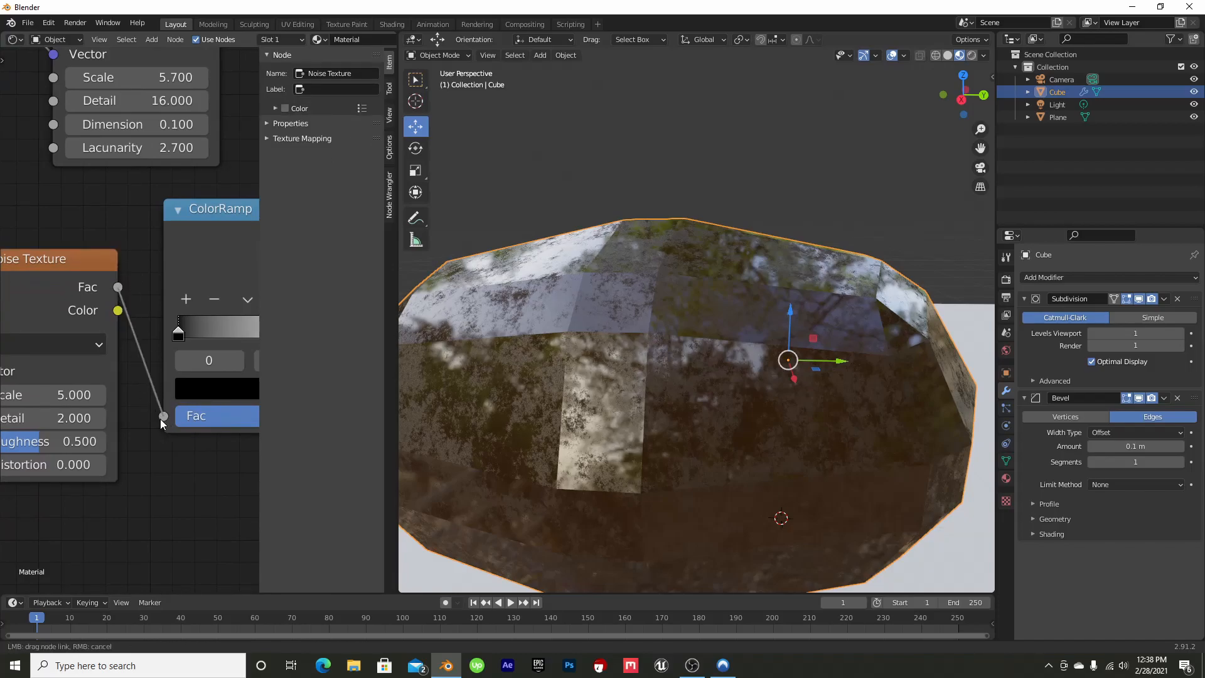
drag(160, 419, 163, 416)
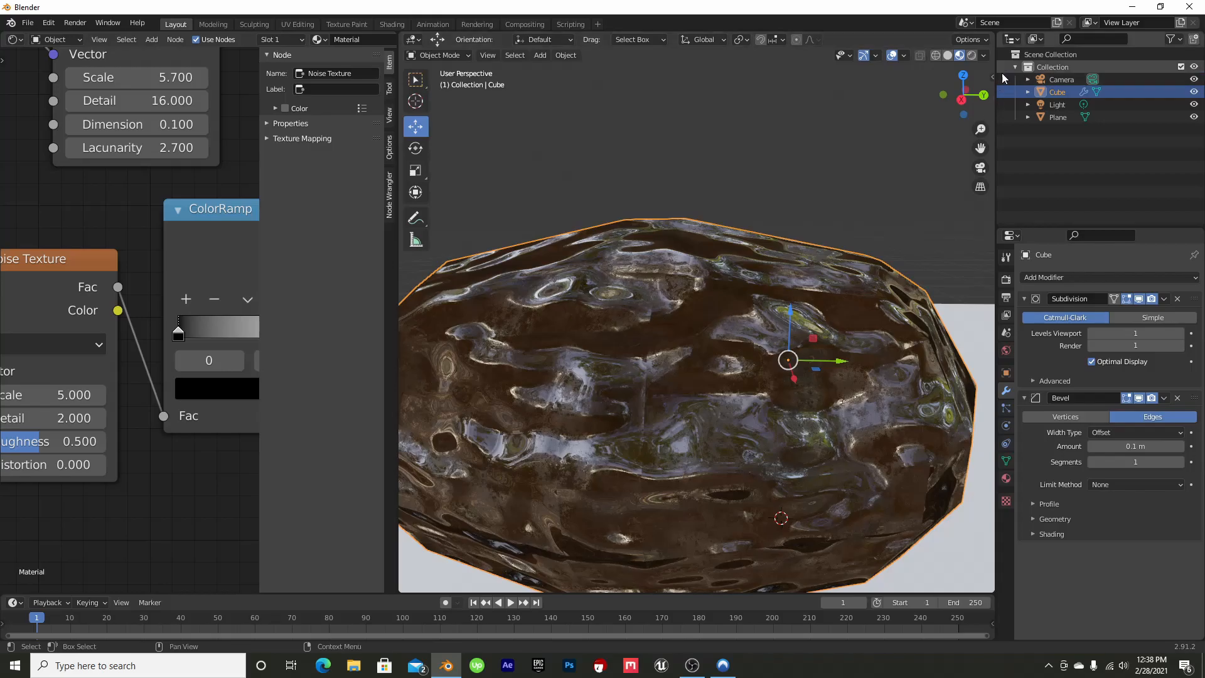
drag(963, 94, 928, 118)
Raise the Noise Texture's Detail to 16.000 and look at the rock from another side
middle_drag(134, 497, 218, 434)
scroll(219, 441, up, 1)
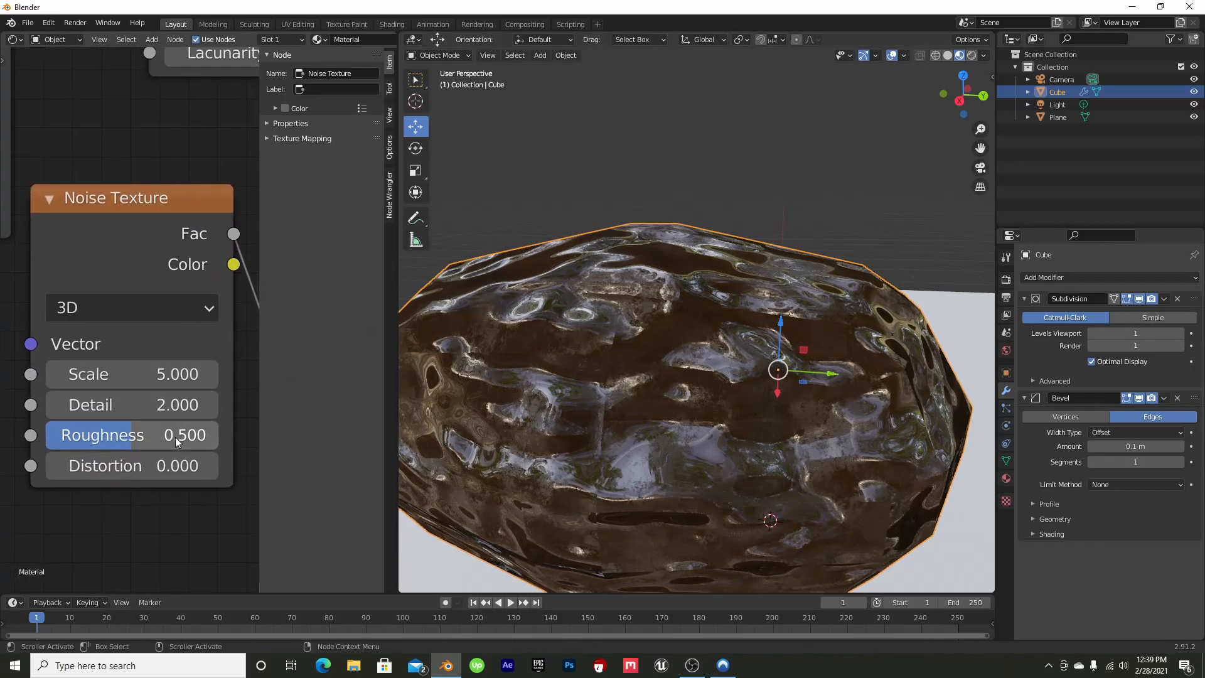
drag(168, 409, 194, 409)
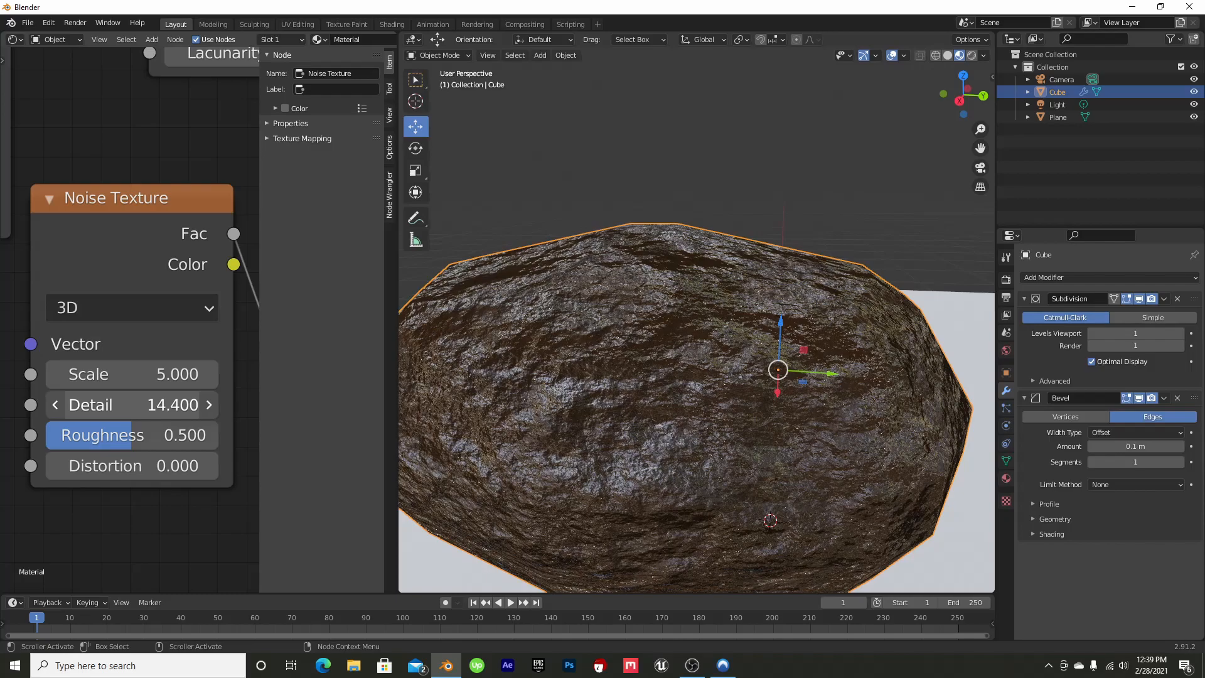
drag(132, 405, 157, 405)
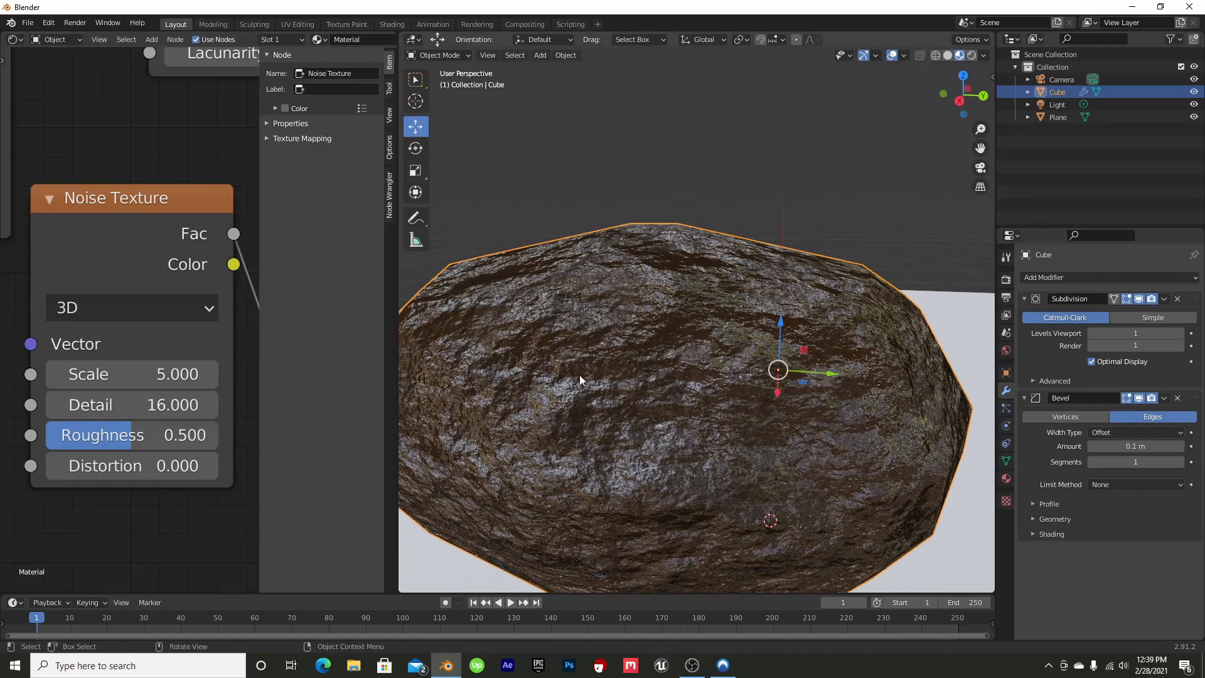
drag(988, 78, 935, 52)
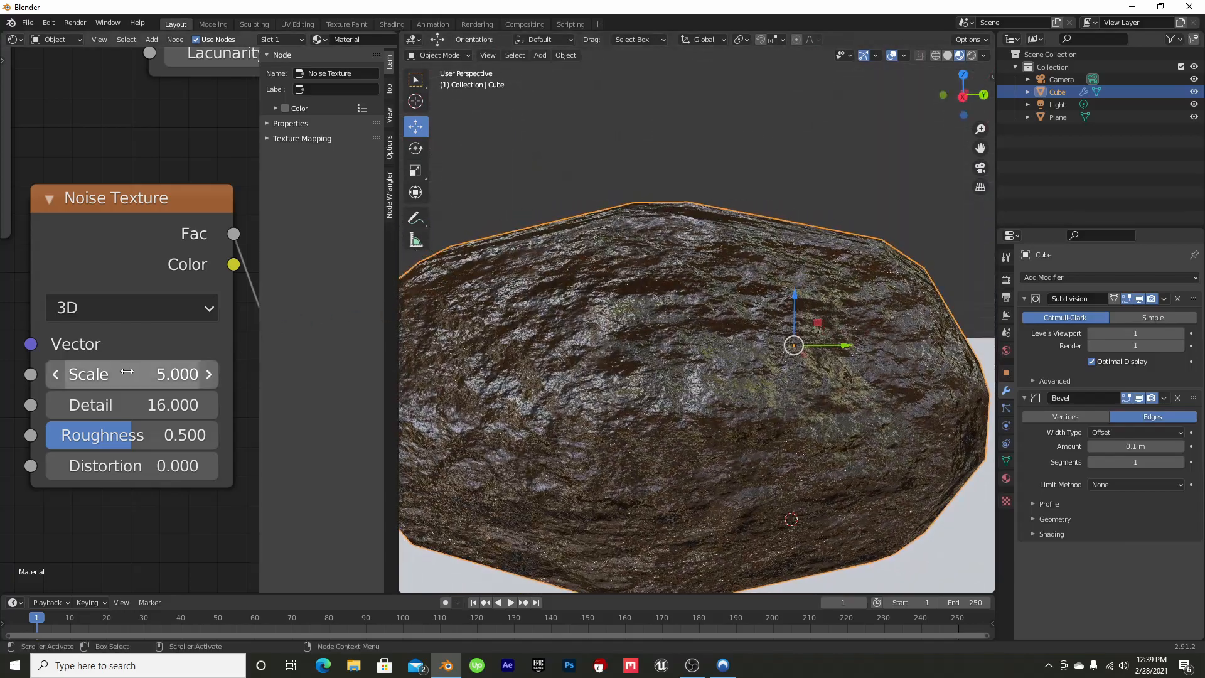
Try a Noise Texture Roughness of 0.967, settle on 0.442 and check the rock from another angle
drag(142, 442, 213, 442)
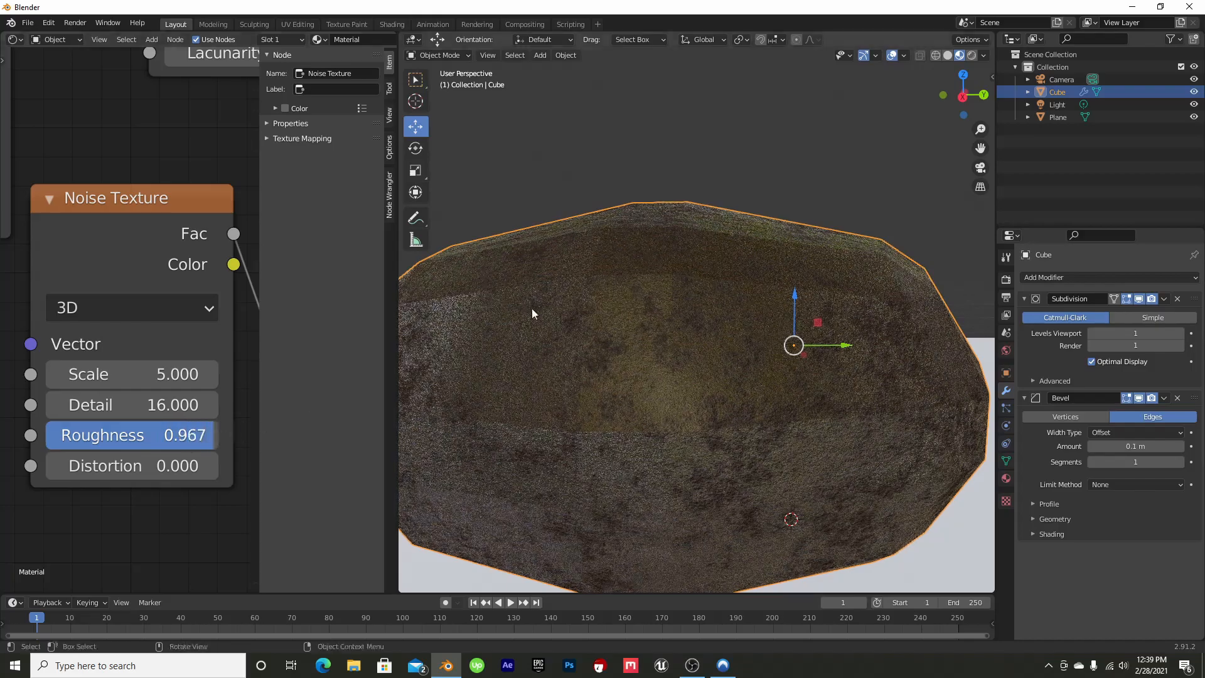
drag(977, 79, 857, 86)
drag(164, 438, 82, 438)
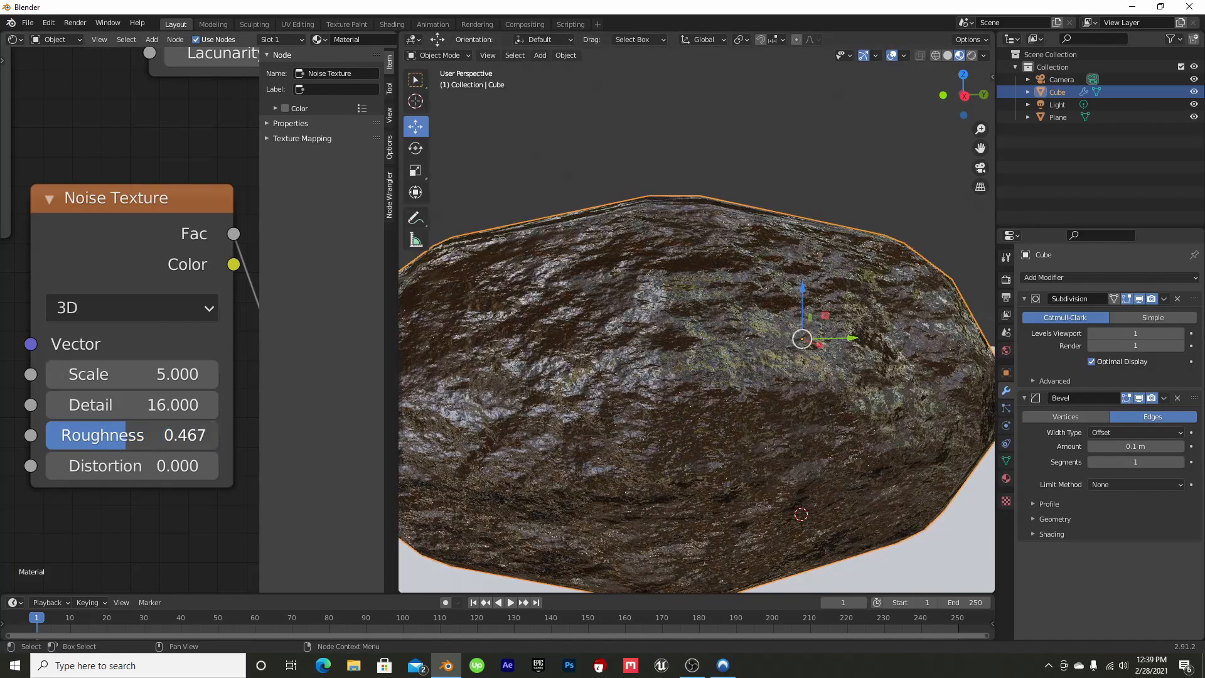
drag(74, 437, 69, 437)
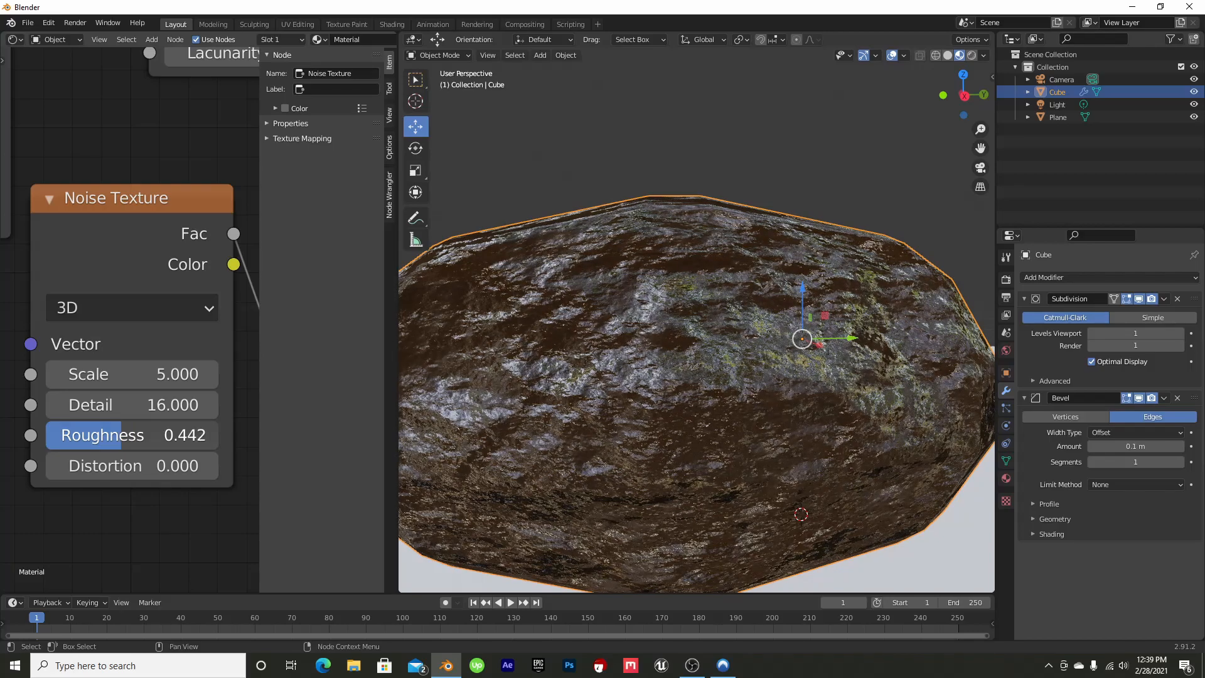
middle_drag(697, 326, 834, 317)
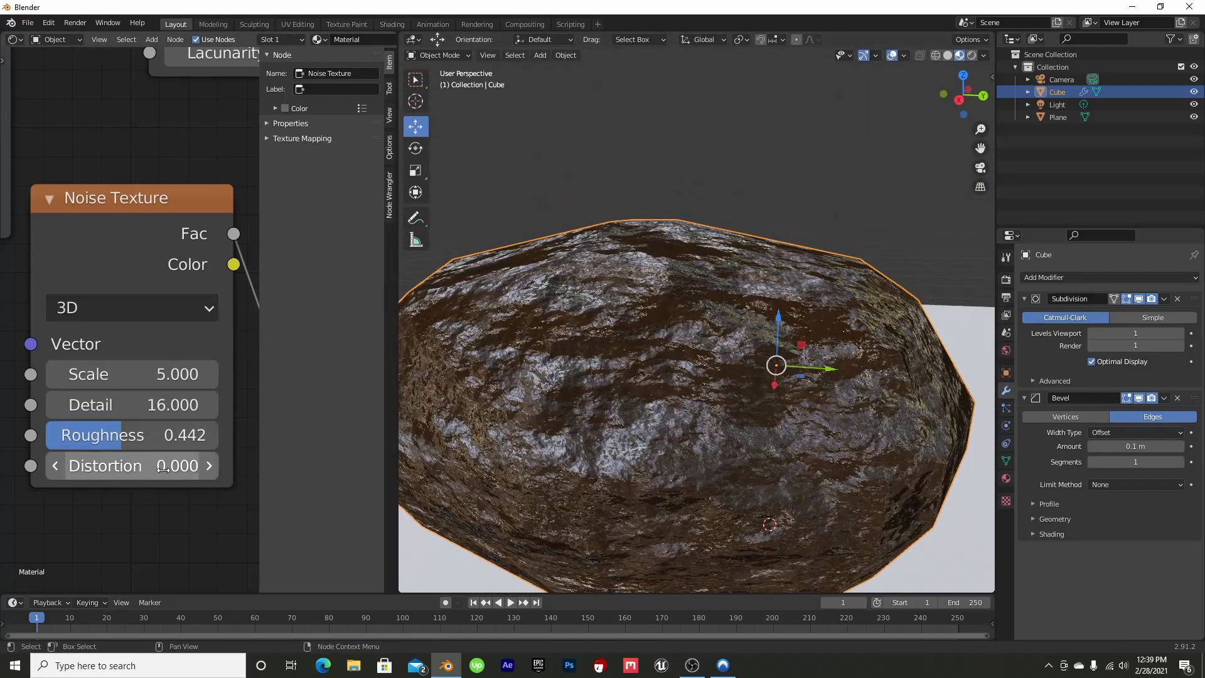
Raise the Noise Texture's Distortion to 0.800 and view the swirled surface from another angle
click(210, 465)
click(210, 465)
click(209, 465)
click(209, 465)
click(210, 465)
click(209, 465)
click(209, 465)
click(209, 465)
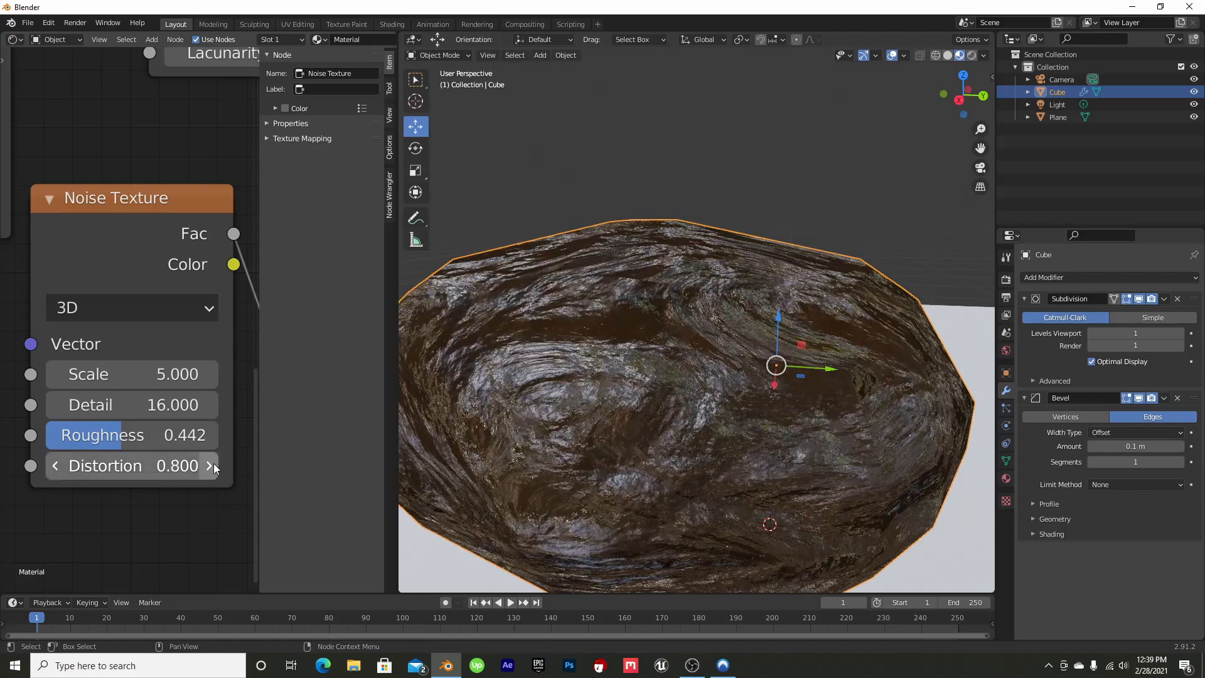
drag(975, 89, 913, 112)
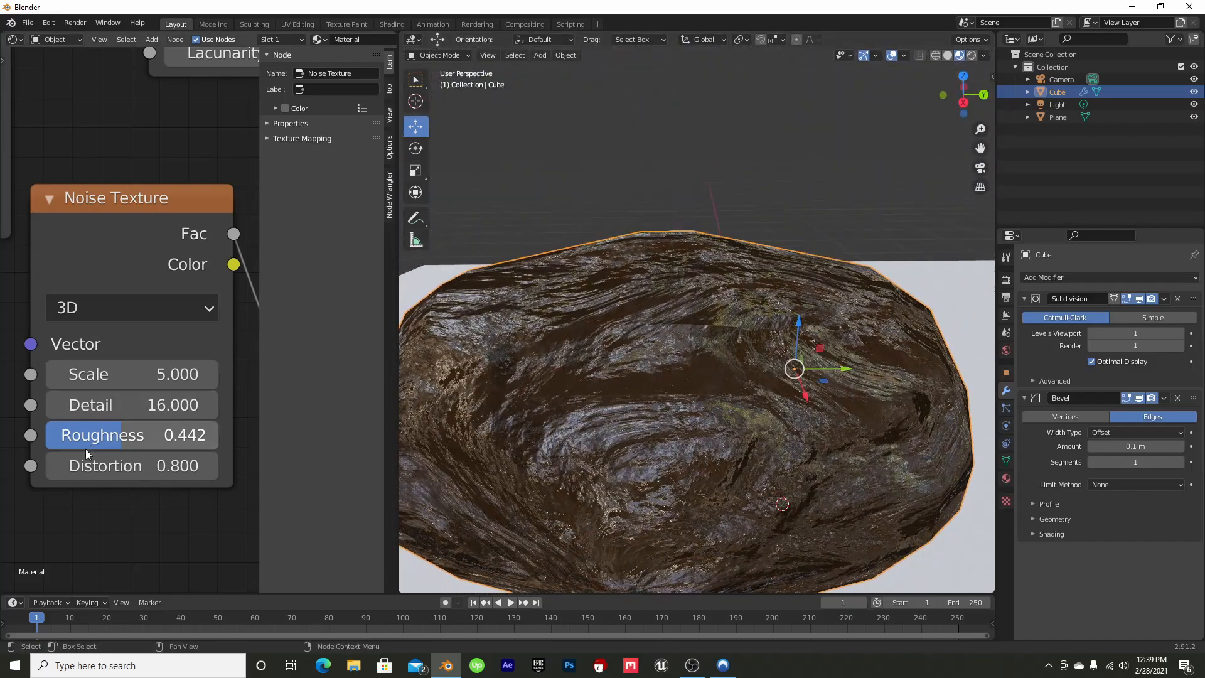
Lower the Noise Texture's Distortion to a small value for a less swirled surface
click(56, 465)
click(54, 465)
click(55, 465)
click(54, 464)
click(54, 465)
click(54, 465)
mouse_move(964, 78)
mouse_down()
mouse_move(872, 115)
mouse_move(833, 53)
mouse_move(897, 25)
mouse_move(950, 21)
mouse_move(971, 86)
mouse_up()
Brighten the black stop of the Musgrave-driven ColorRamp to a grey with V 0.396, after trying full white
scroll(91, 239, down, 5)
middle_drag(168, 199, 77, 408)
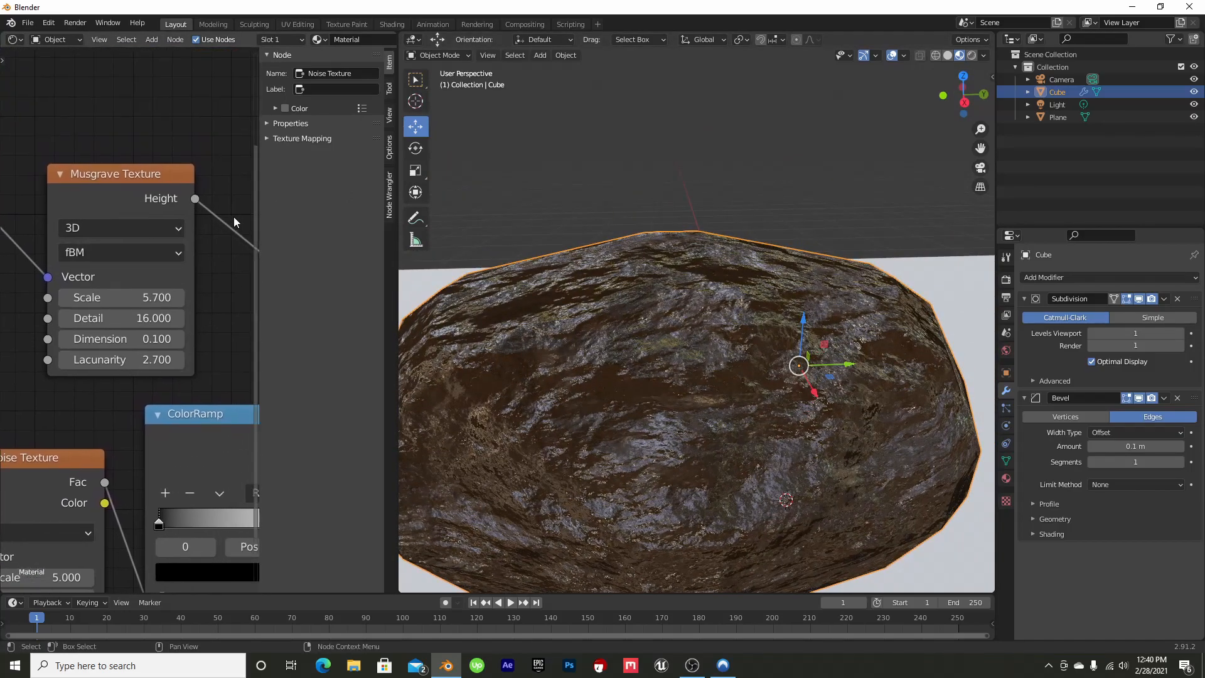
middle_drag(231, 212, 1, 324)
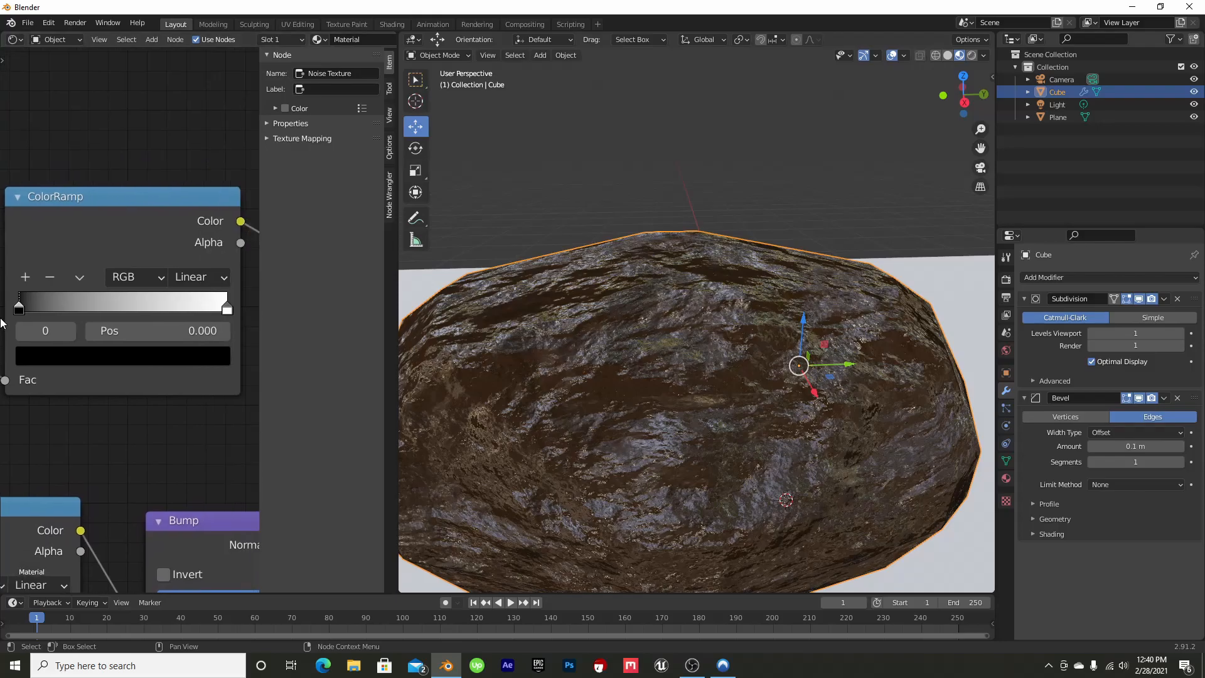
drag(969, 90, 740, 164)
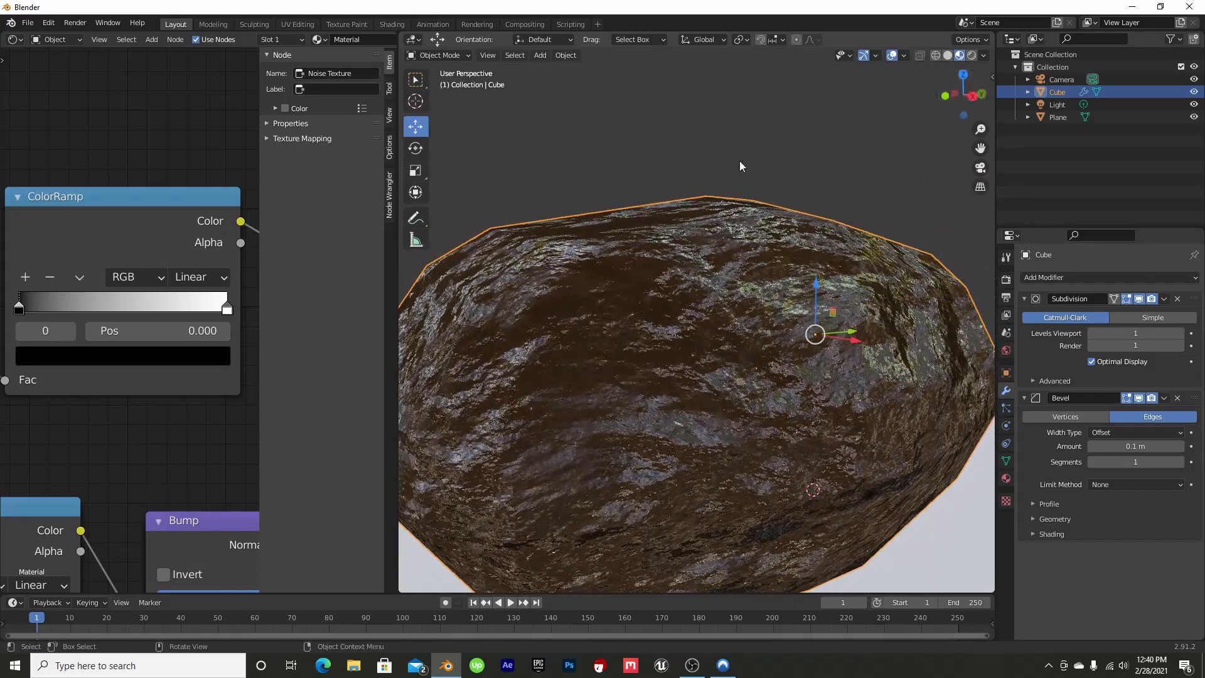
click(104, 352)
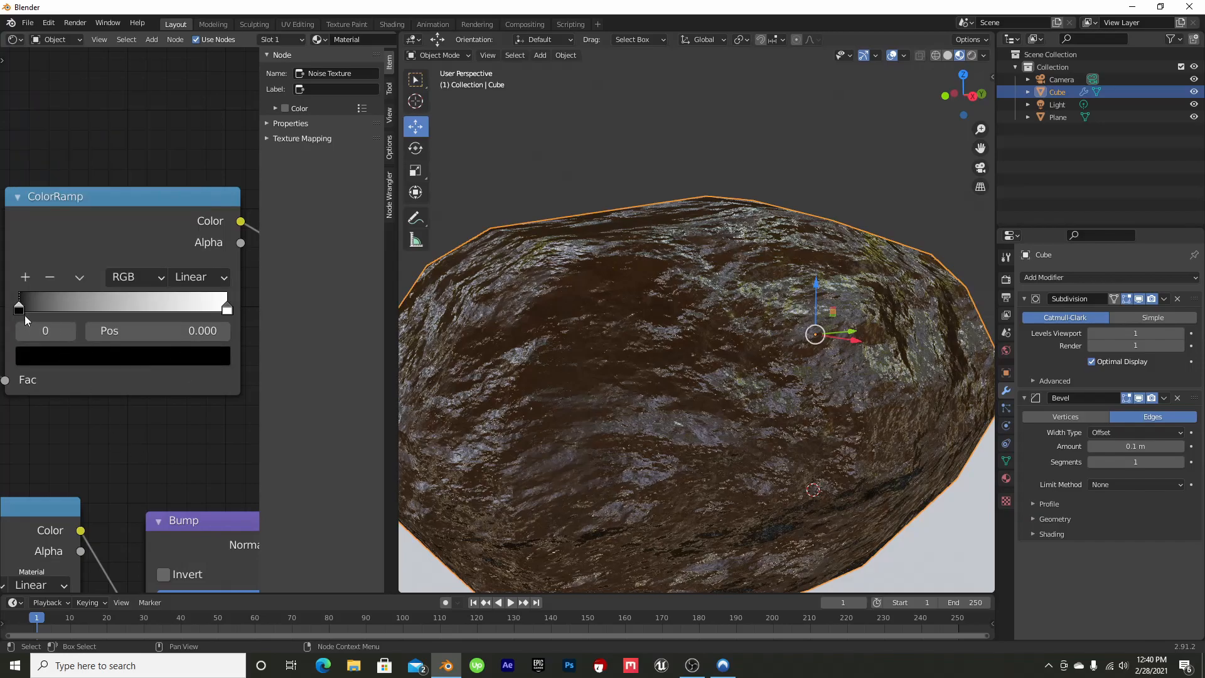
click(71, 357)
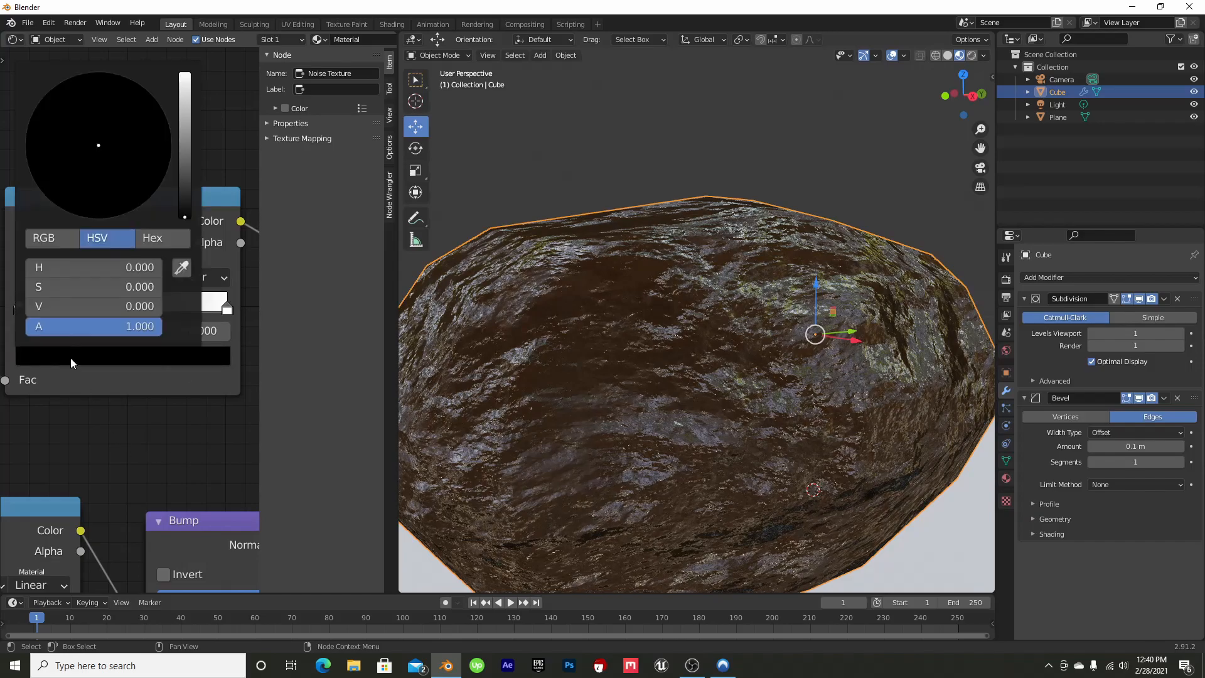
drag(187, 214, 185, 73)
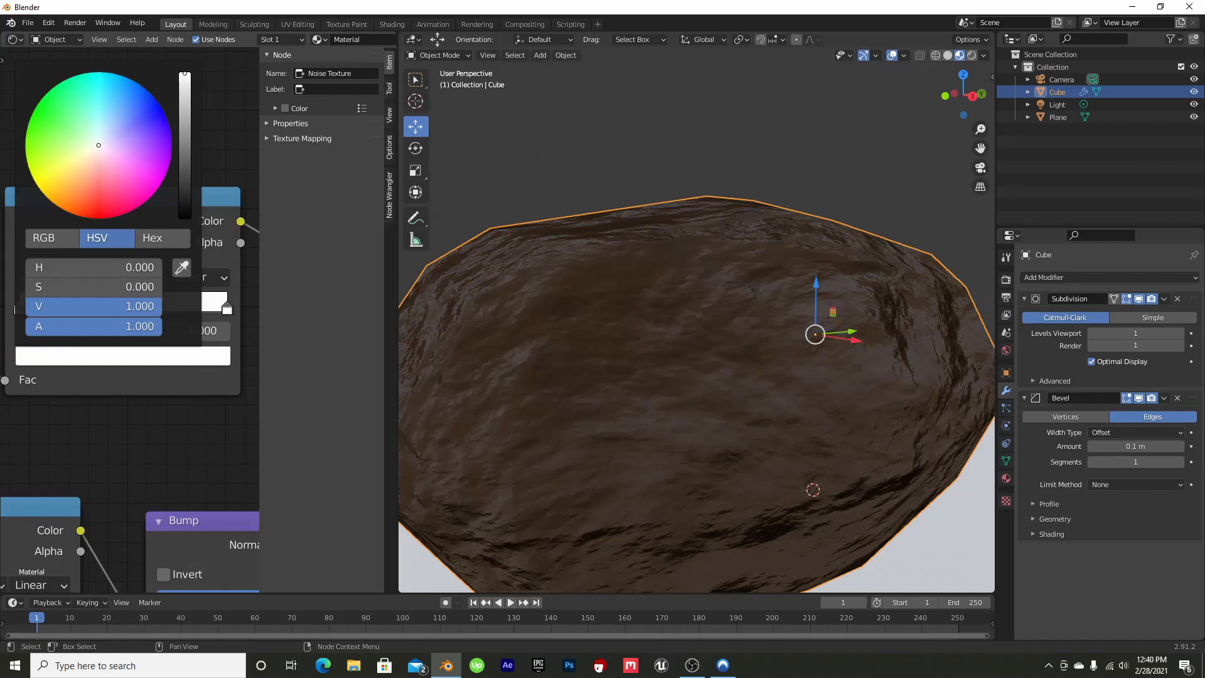
drag(184, 73, 184, 155)
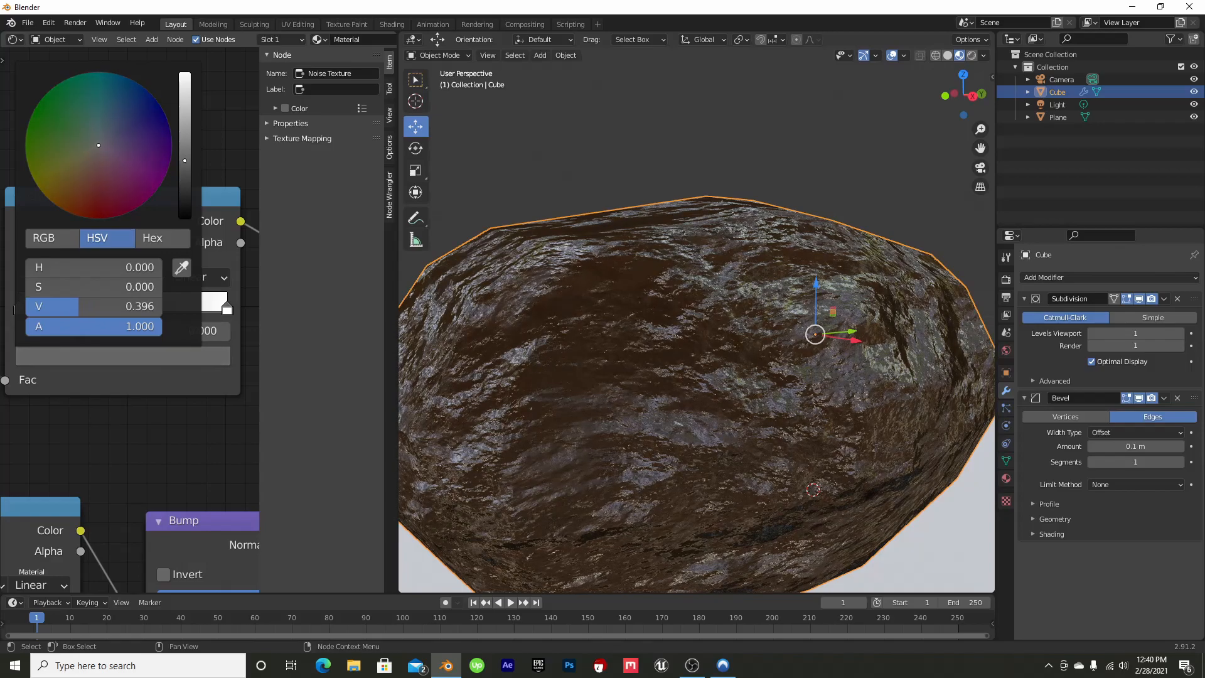
Change the Principled BSDF's Base Color to a greyish brown with H 0.007, S 0.098 and V 0.351
drag(963, 94, 871, 97)
scroll(760, 289, down, 3)
scroll(747, 332, up, 1)
middle_drag(253, 140, 216, 224)
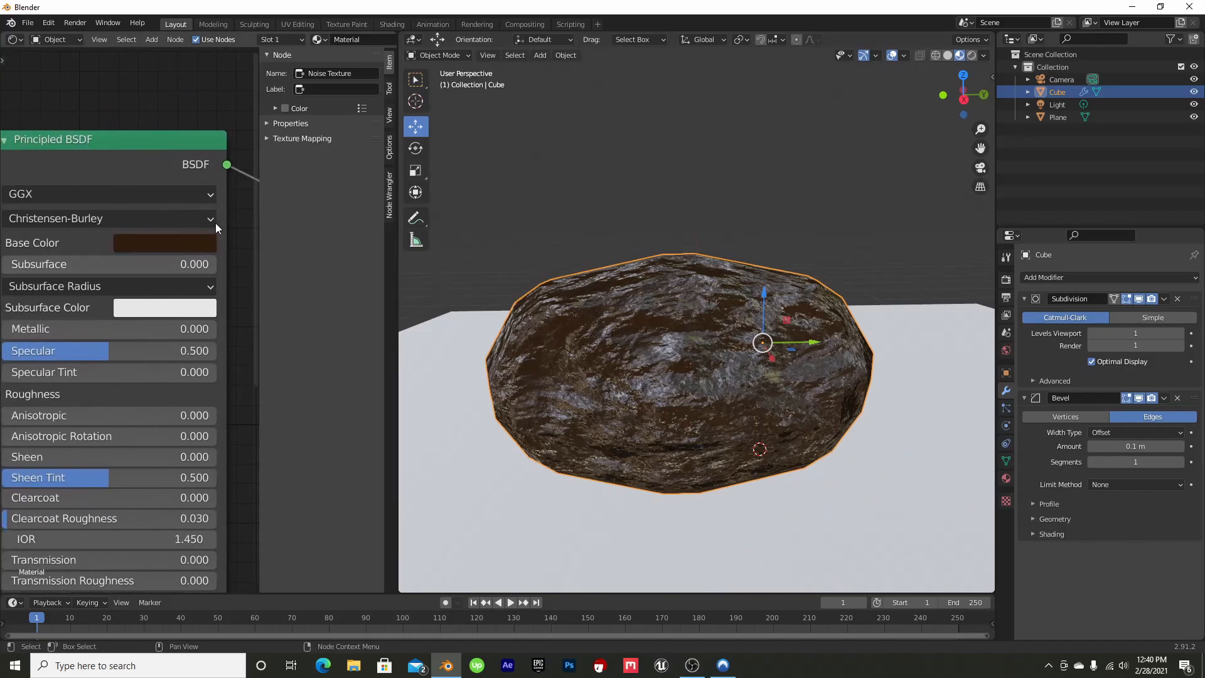
click(176, 247)
drag(282, 382, 283, 357)
drag(213, 477, 127, 476)
drag(200, 336, 196, 343)
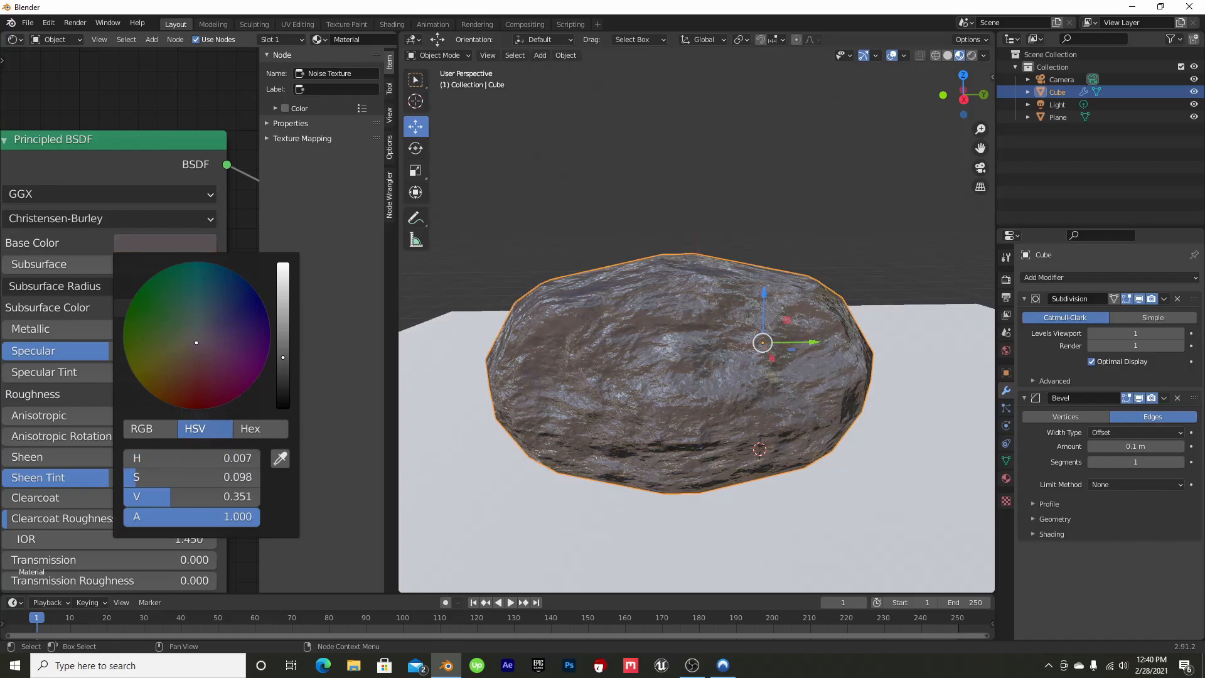
Darken the Principled BSDF's Base Color to a deep greyish brown, using hue 0.011 and saturation 0.064
mouse_move(963, 94)
mouse_down()
mouse_move(838, 95)
mouse_move(951, 97)
mouse_up()
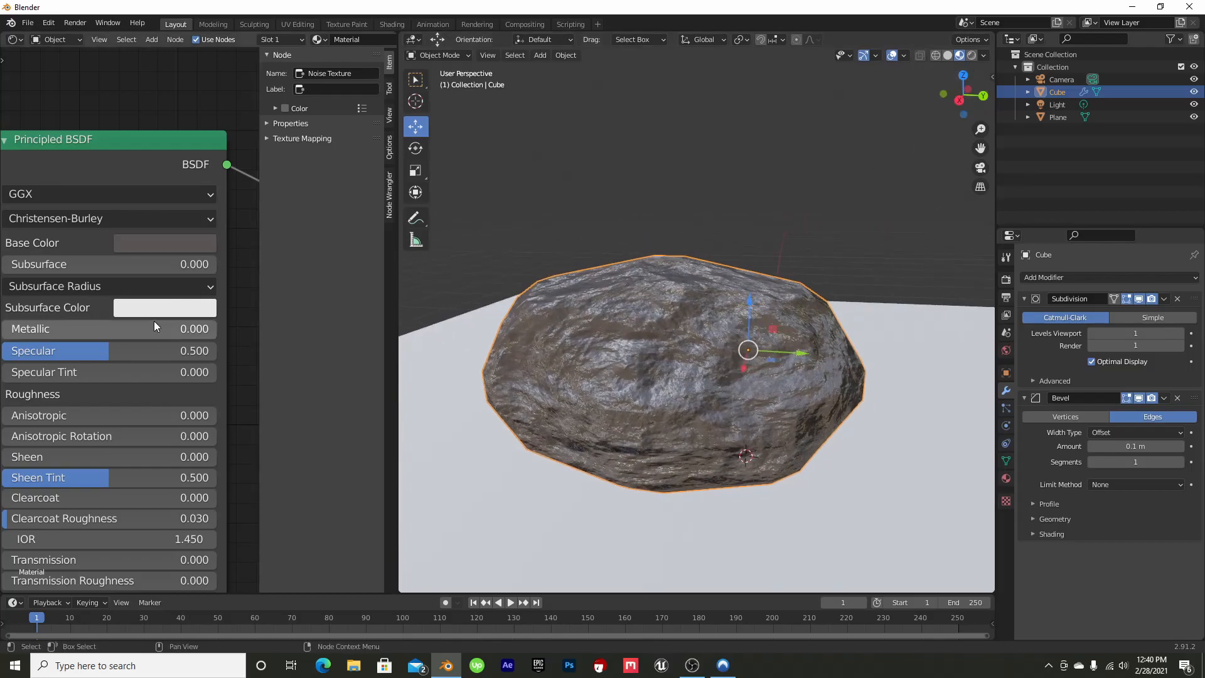
click(176, 243)
click(211, 244)
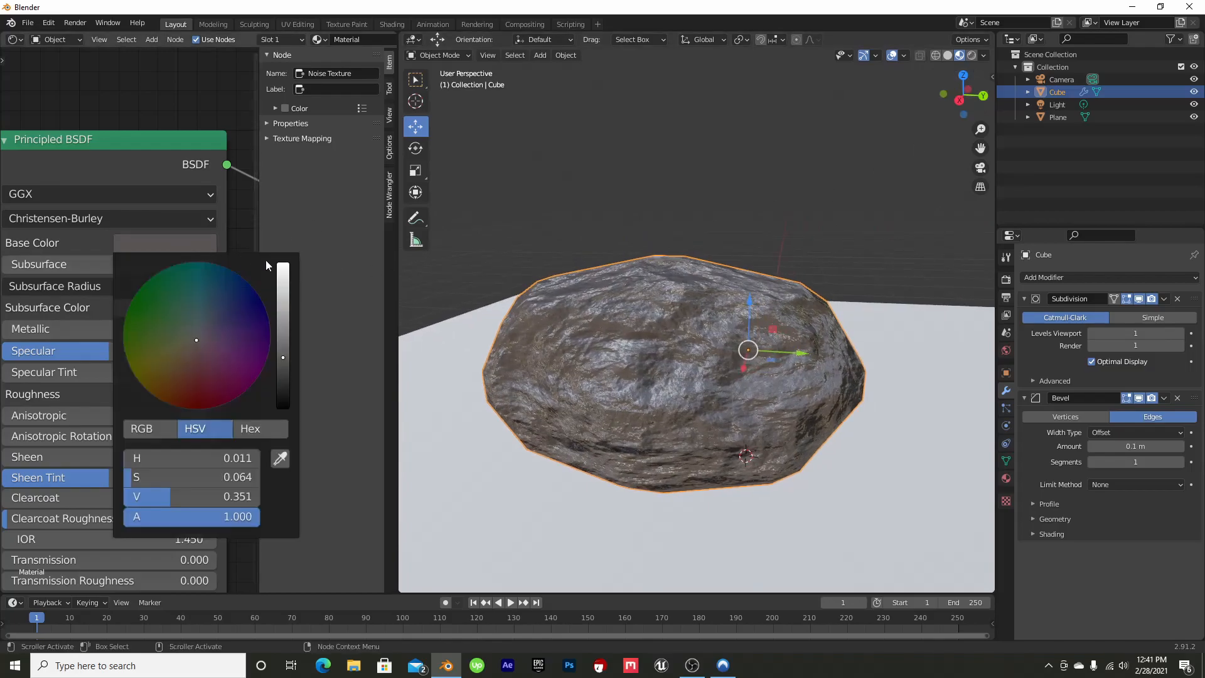
drag(281, 359, 283, 376)
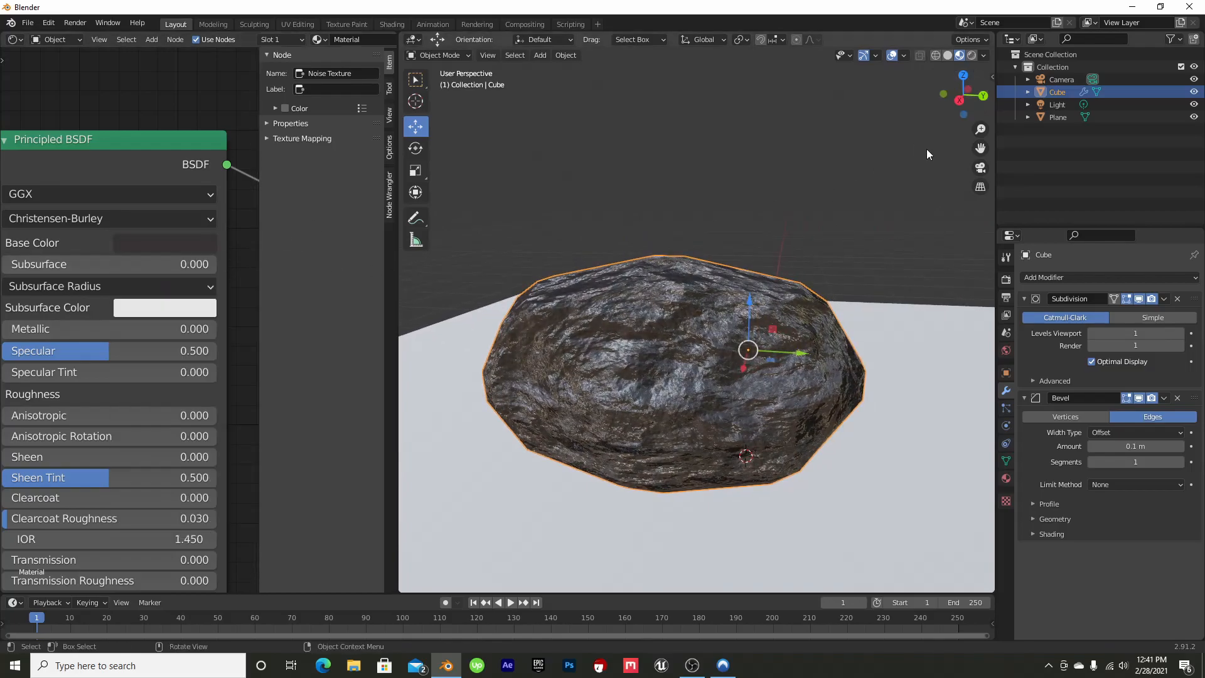
drag(963, 95, 658, 56)
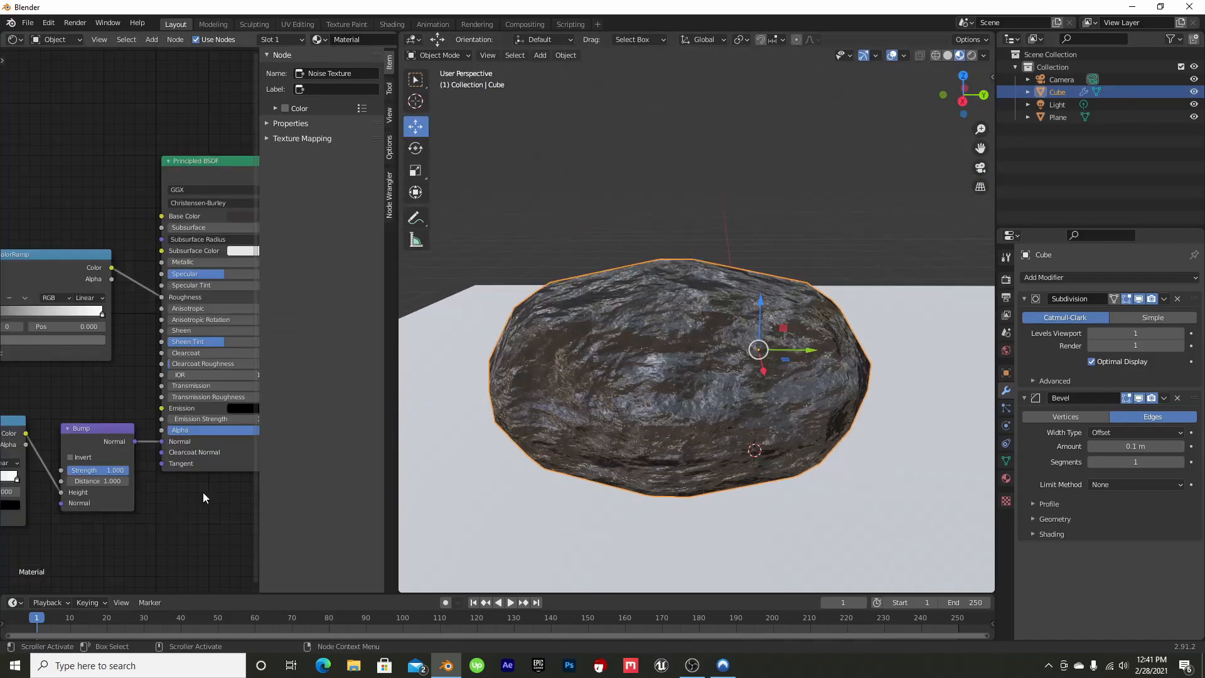
Add Mapping and Texture Coordinate nodes to the Noise Texture and bring their connections into view
middle_drag(154, 489, 238, 403)
drag(172, 363, 165, 373)
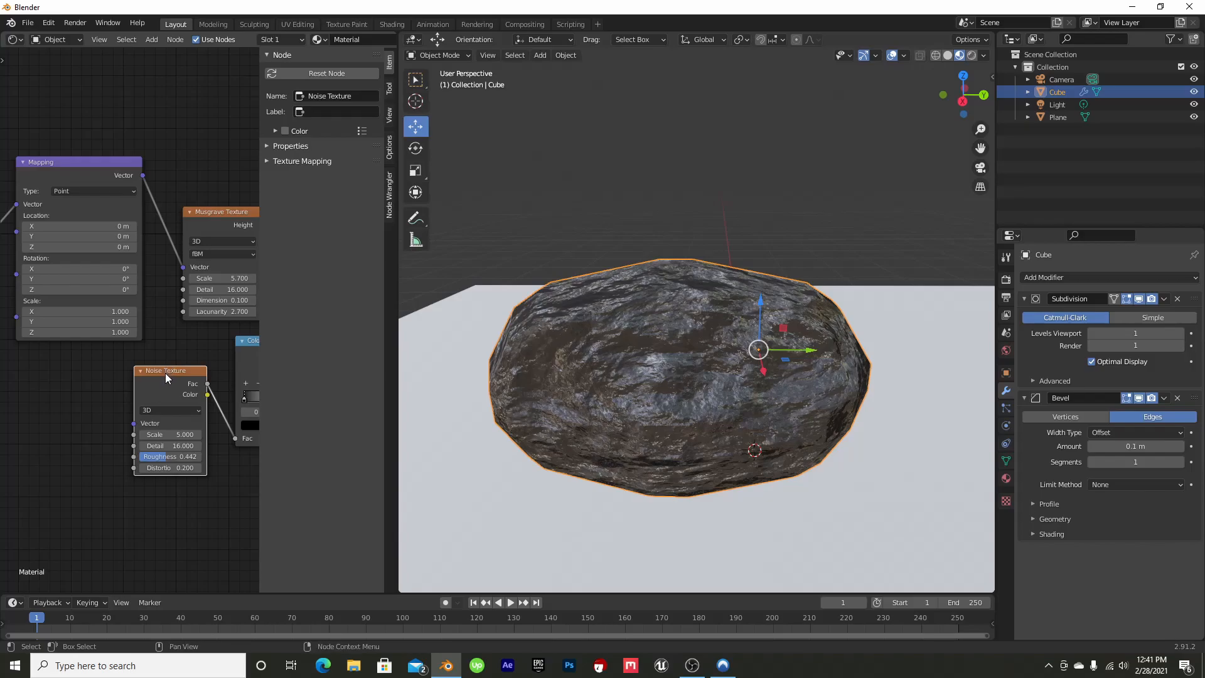
key(ctrl+t)
middle_drag(50, 332, 187, 301)
drag(142, 325, 111, 343)
scroll(67, 350, up, 7)
middle_drag(49, 341, 140, 284)
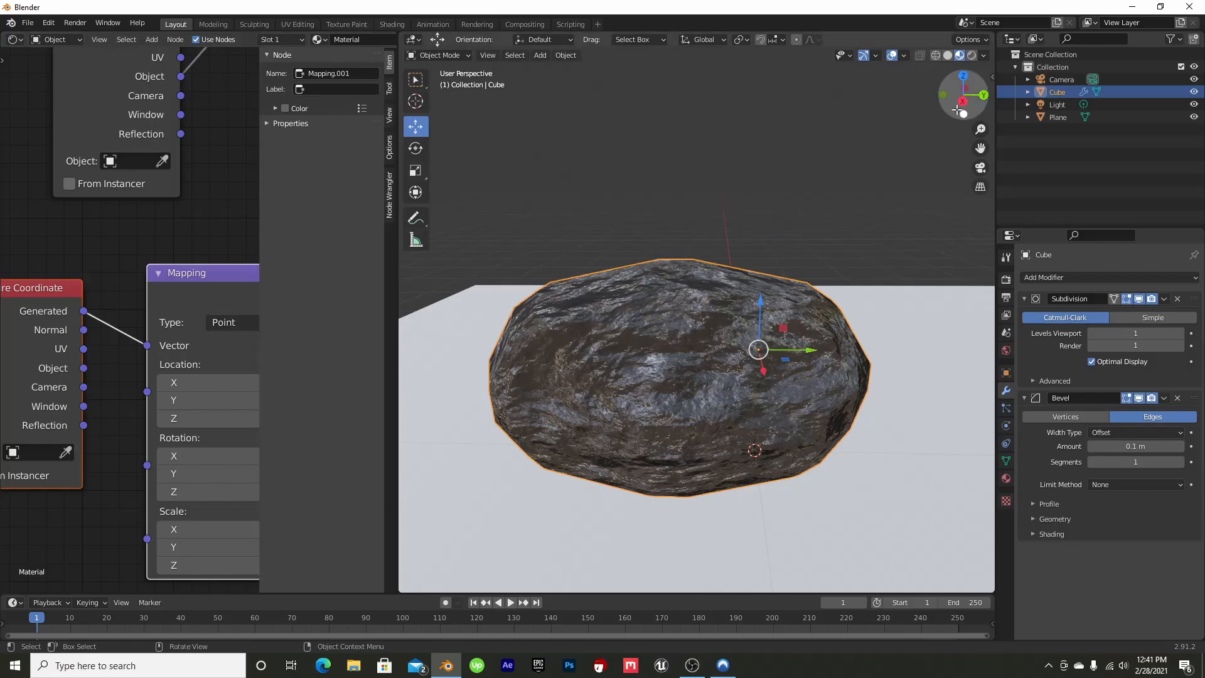
Feed the Noise Texture's Mapping vector from the Texture Coordinate's Object output, after trying the Camera output
mouse_move(974, 79)
mouse_down()
mouse_move(945, 94)
mouse_move(972, 80)
mouse_move(1010, 95)
mouse_move(1011, 113)
mouse_move(968, 118)
mouse_move(963, 95)
mouse_up()
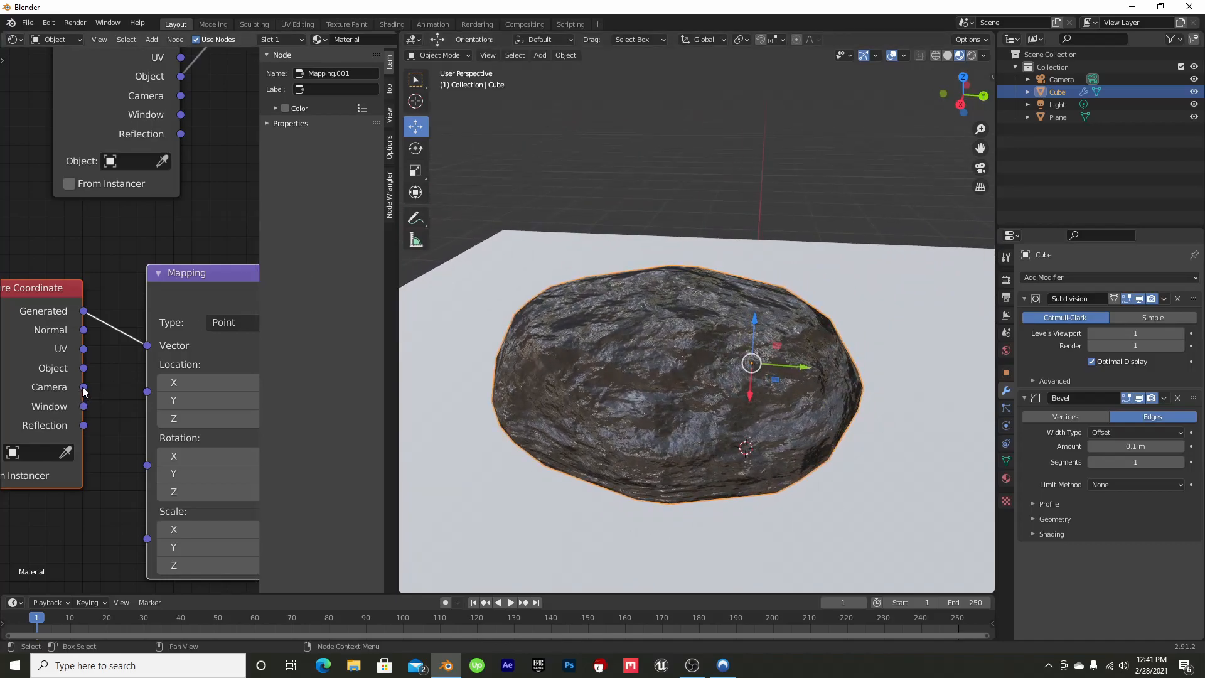
drag(147, 351, 147, 346)
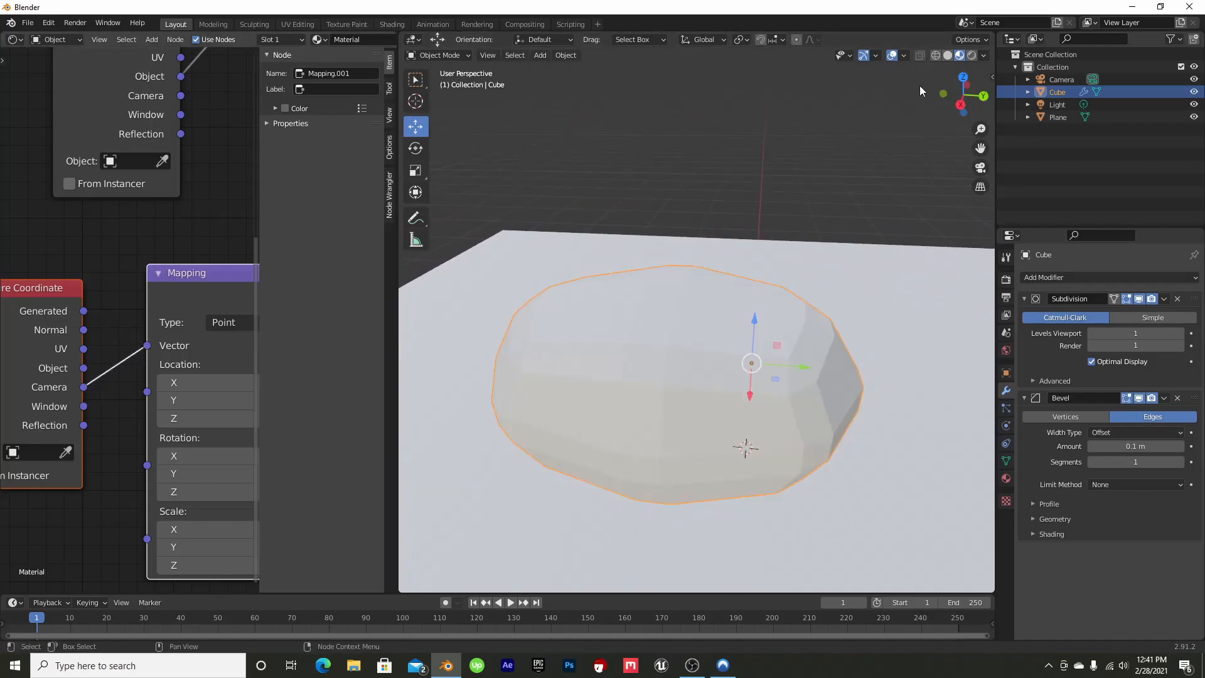
mouse_move(974, 89)
mouse_down()
mouse_move(809, 118)
mouse_move(941, 104)
mouse_move(976, 85)
mouse_move(982, 40)
mouse_move(916, 77)
mouse_move(960, 125)
mouse_move(1061, 142)
mouse_move(1084, 110)
mouse_move(969, 90)
mouse_move(958, 100)
mouse_up()
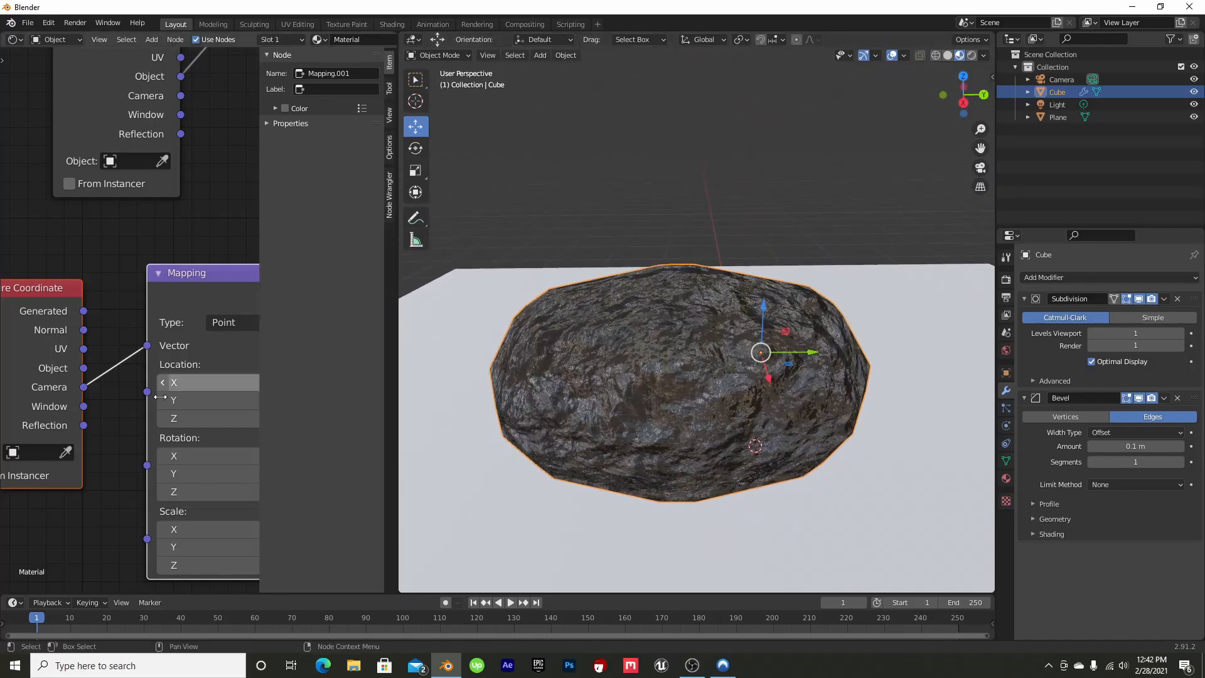
drag(84, 369, 147, 345)
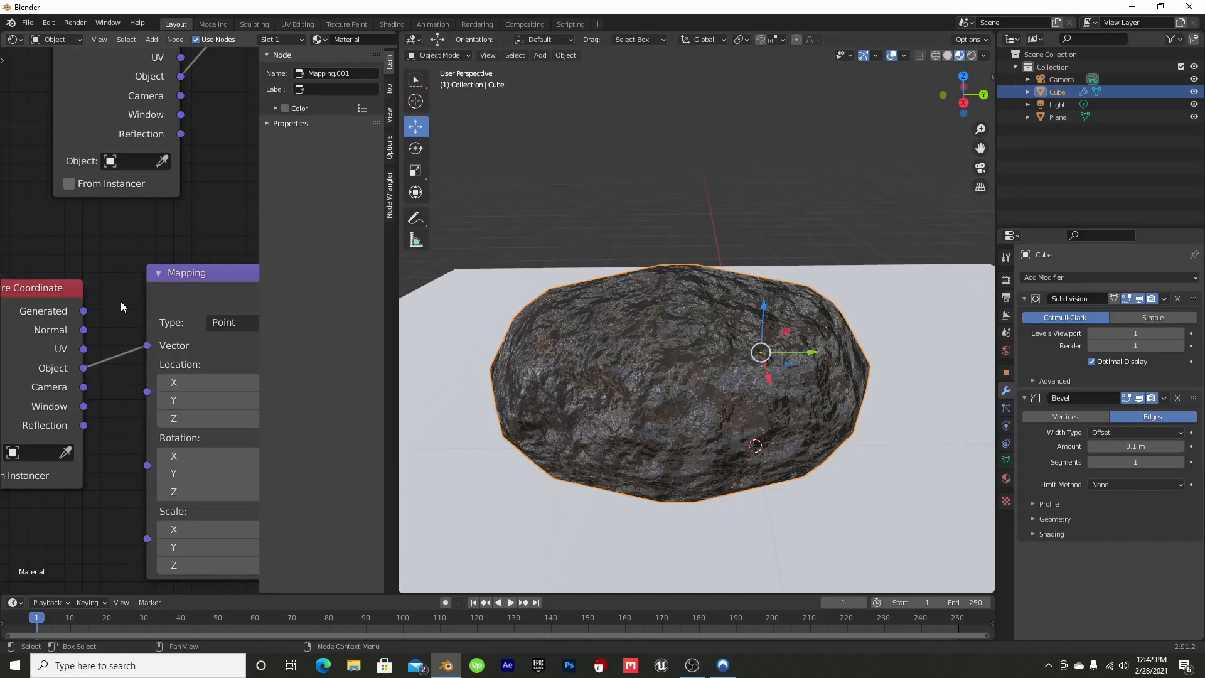
scroll(122, 300, down, 7)
middle_drag(164, 287, 70, 422)
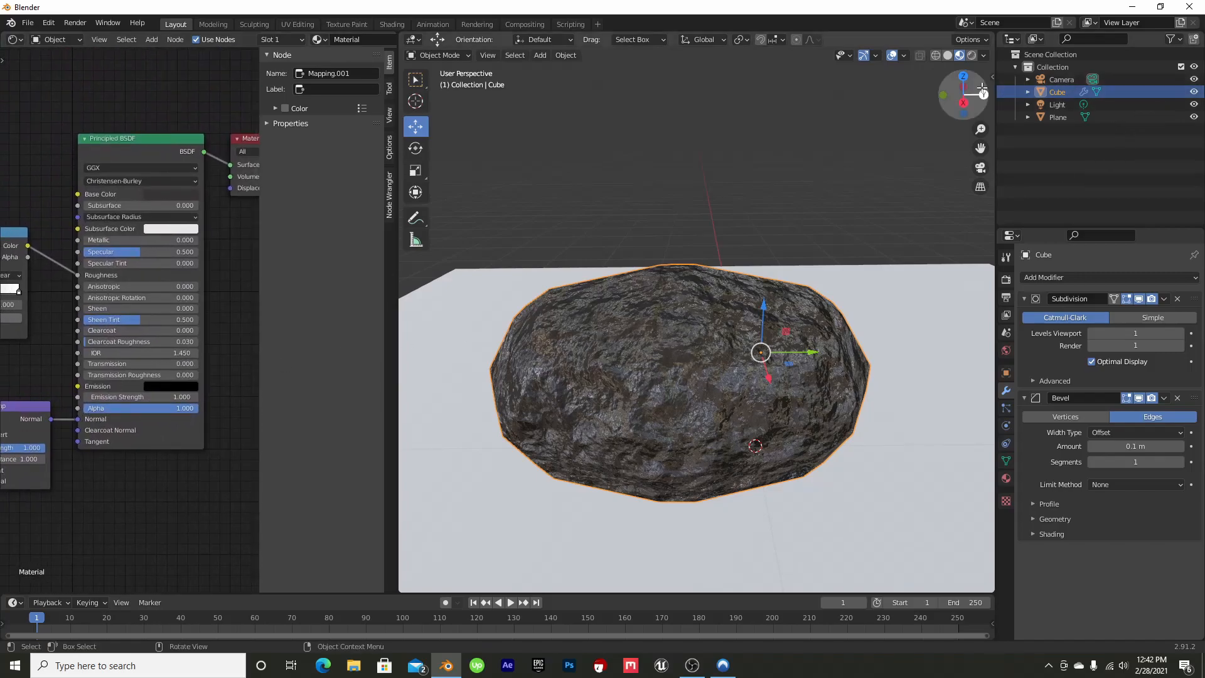
mouse_move(971, 86)
mouse_down()
mouse_move(912, 86)
mouse_move(854, 67)
mouse_move(875, 25)
mouse_move(1080, 60)
mouse_move(1020, 104)
mouse_move(977, 74)
mouse_move(989, 74)
mouse_up()
Delete the existing Light object and add a Sun light in its place
click(1059, 106)
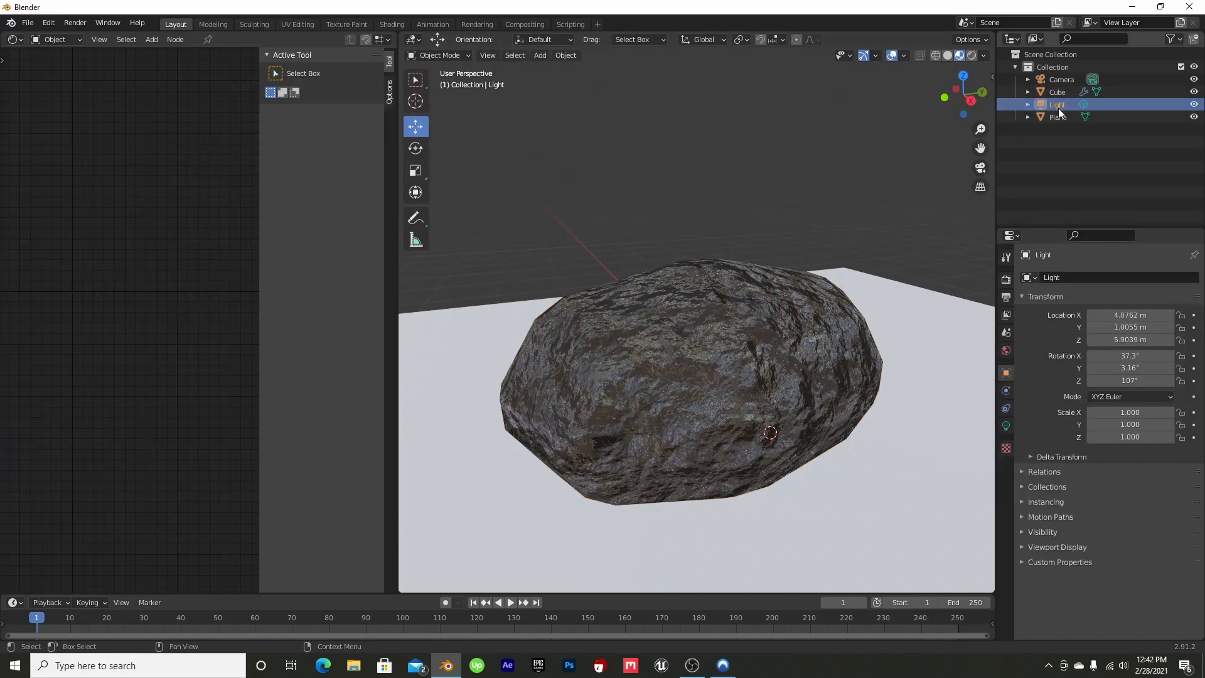
key(Delete)
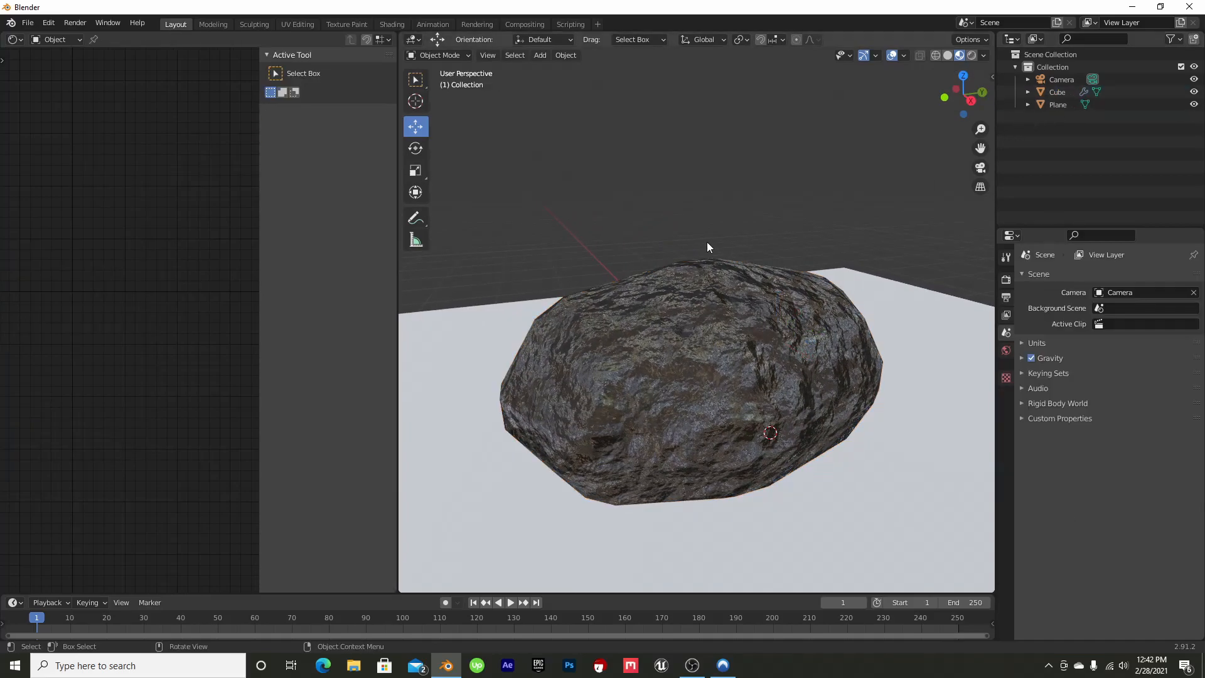
click(536, 56)
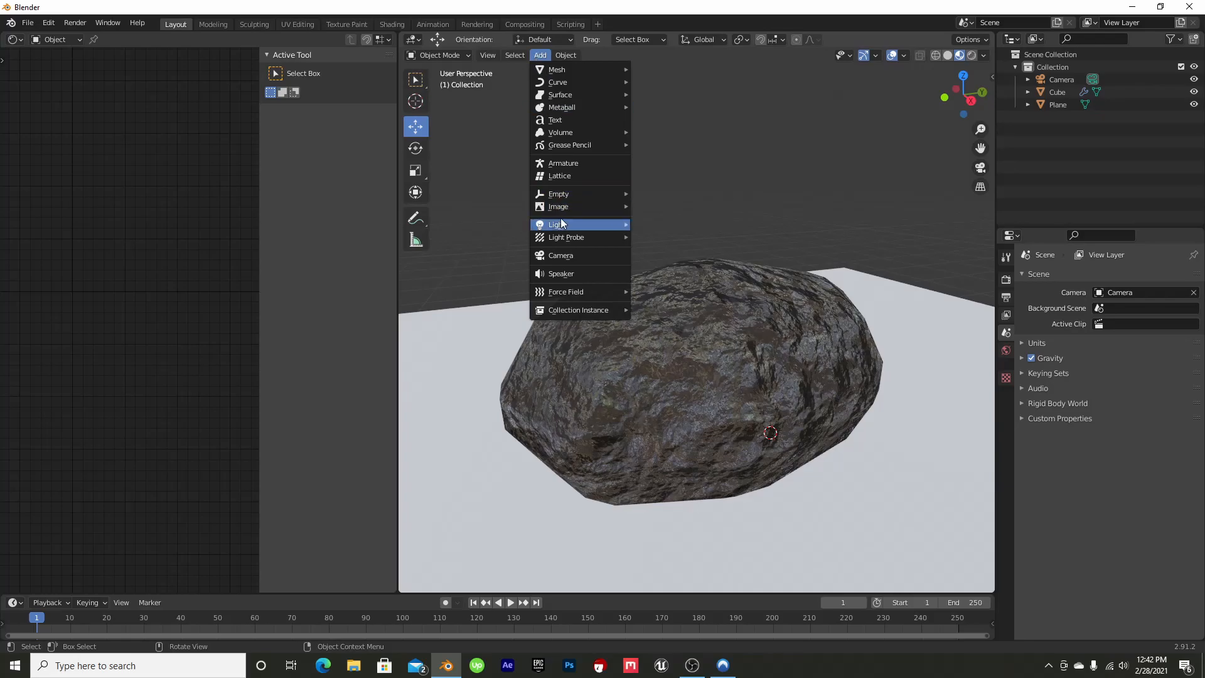
mouse_move(562, 224)
click(674, 237)
scroll(672, 376, down, 2)
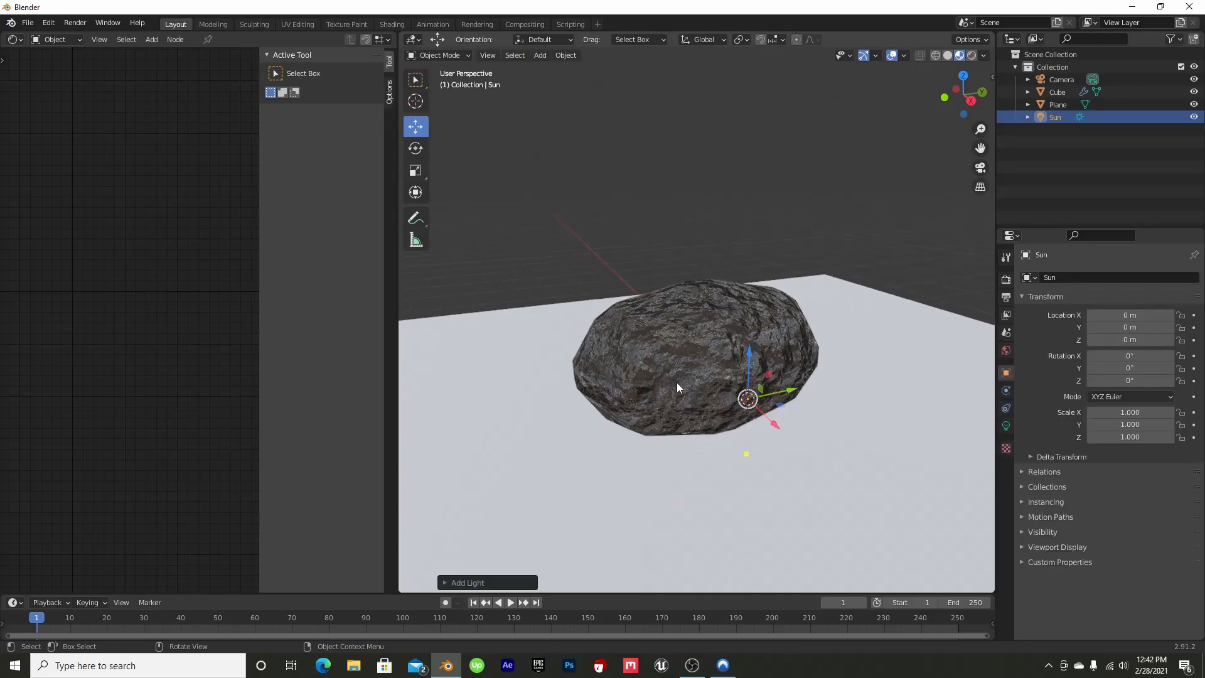
Move the Sun along X to about 1.33 m and rotate it to about -35.9° around Y
key(g)
key(x)
click(843, 534)
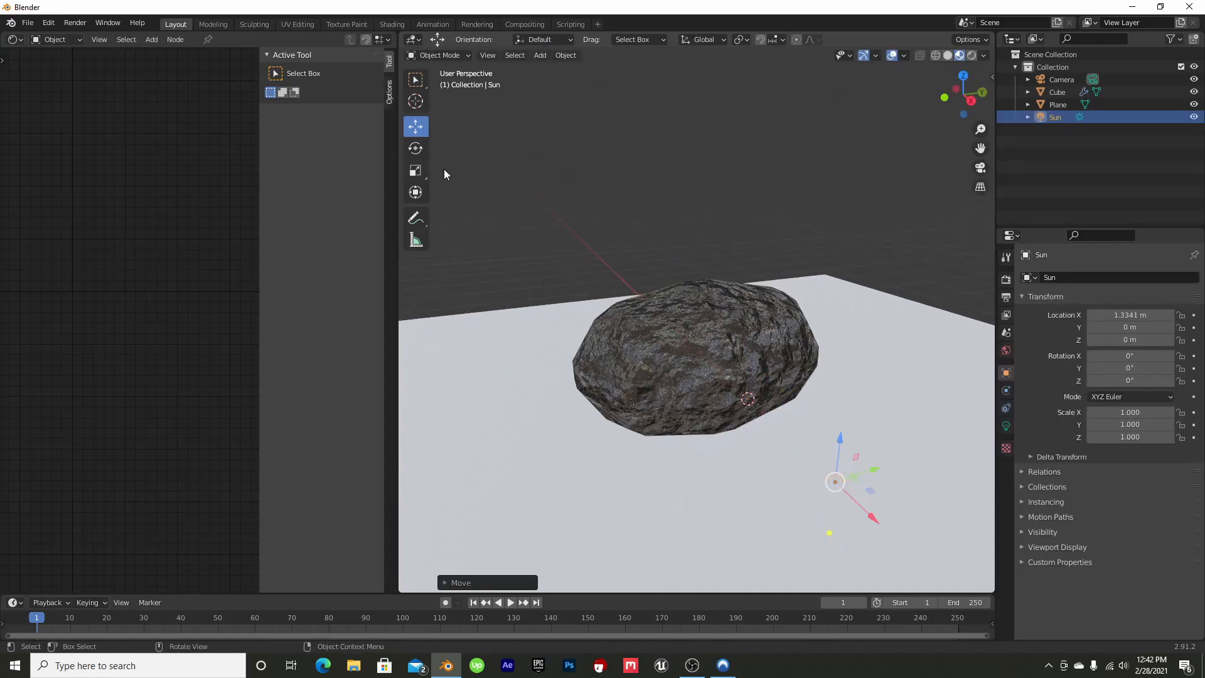
drag(861, 471, 872, 516)
drag(870, 447, 871, 438)
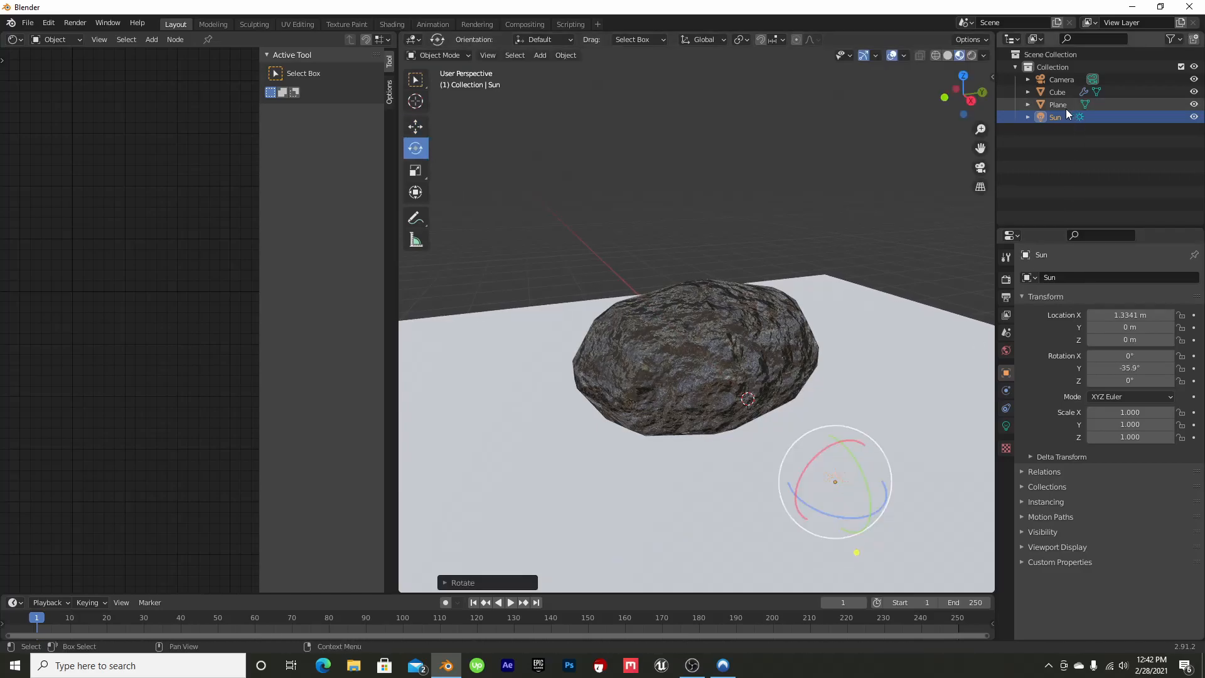
key(KP_Decimal)
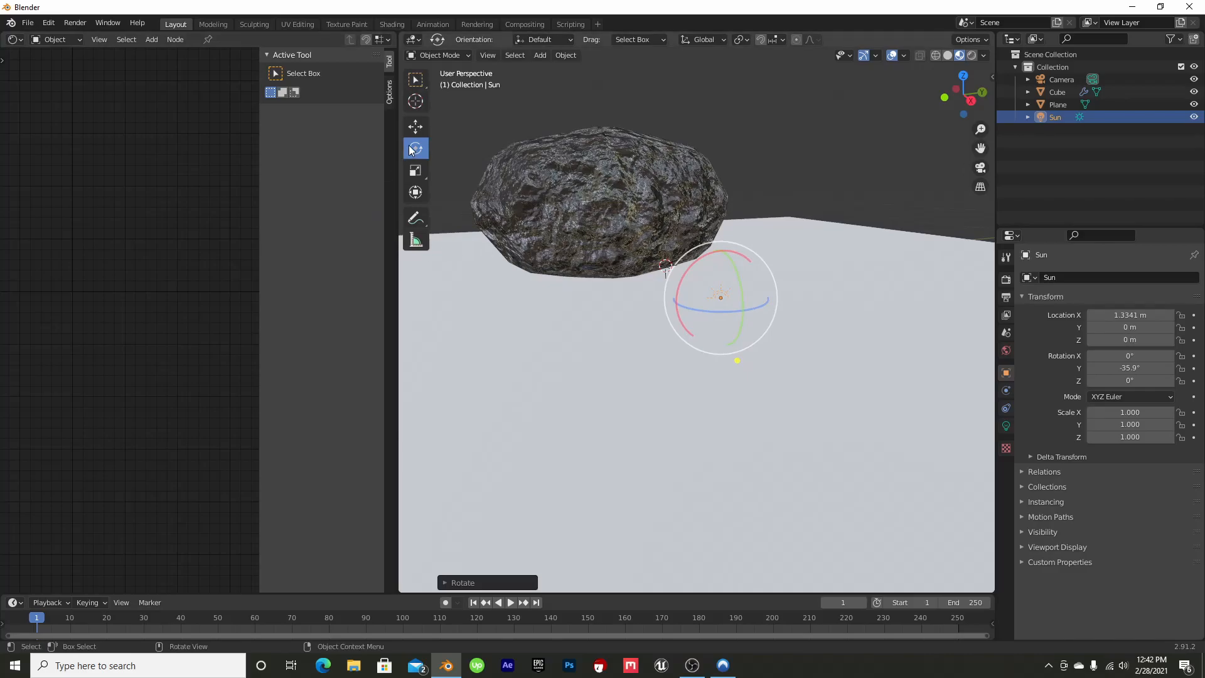
Reposition the Sun at about X 4.51 m and Z 2.66 m, with its Y rotation at about 57.4°
click(415, 128)
drag(706, 263, 954, 82)
click(424, 149)
click(415, 126)
scroll(660, 211, up, 3)
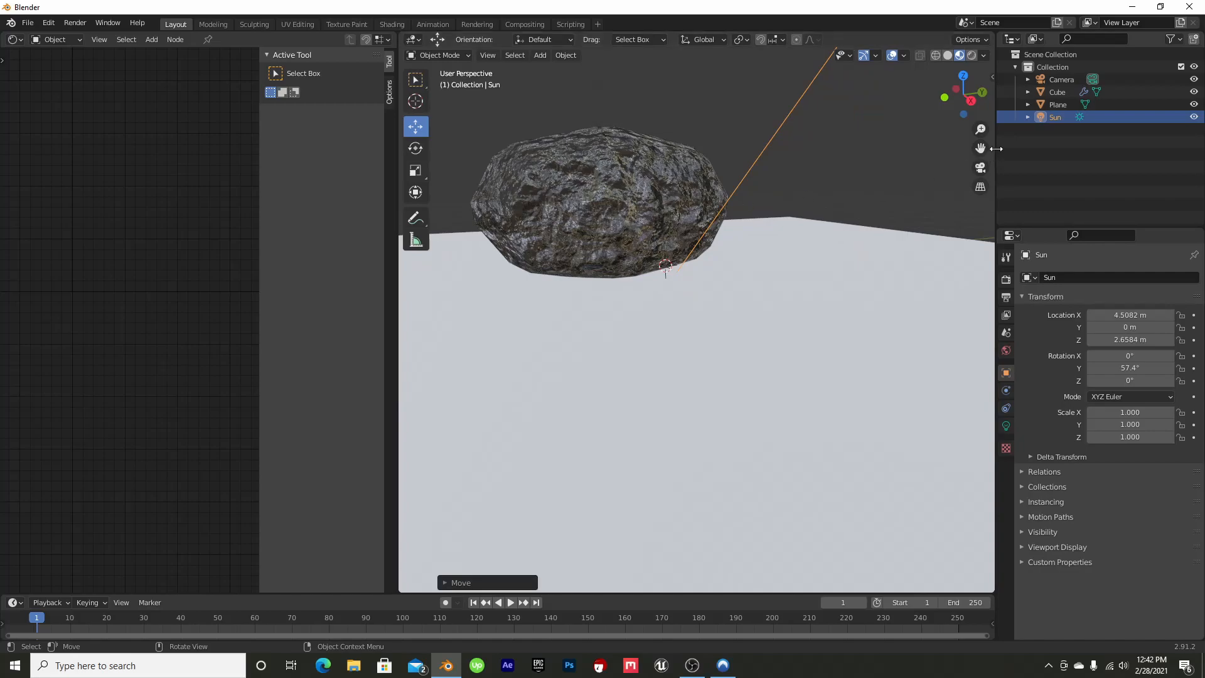
drag(981, 148, 1030, 274)
mouse_move(964, 79)
mouse_down()
mouse_move(956, 91)
mouse_move(976, 90)
mouse_up()
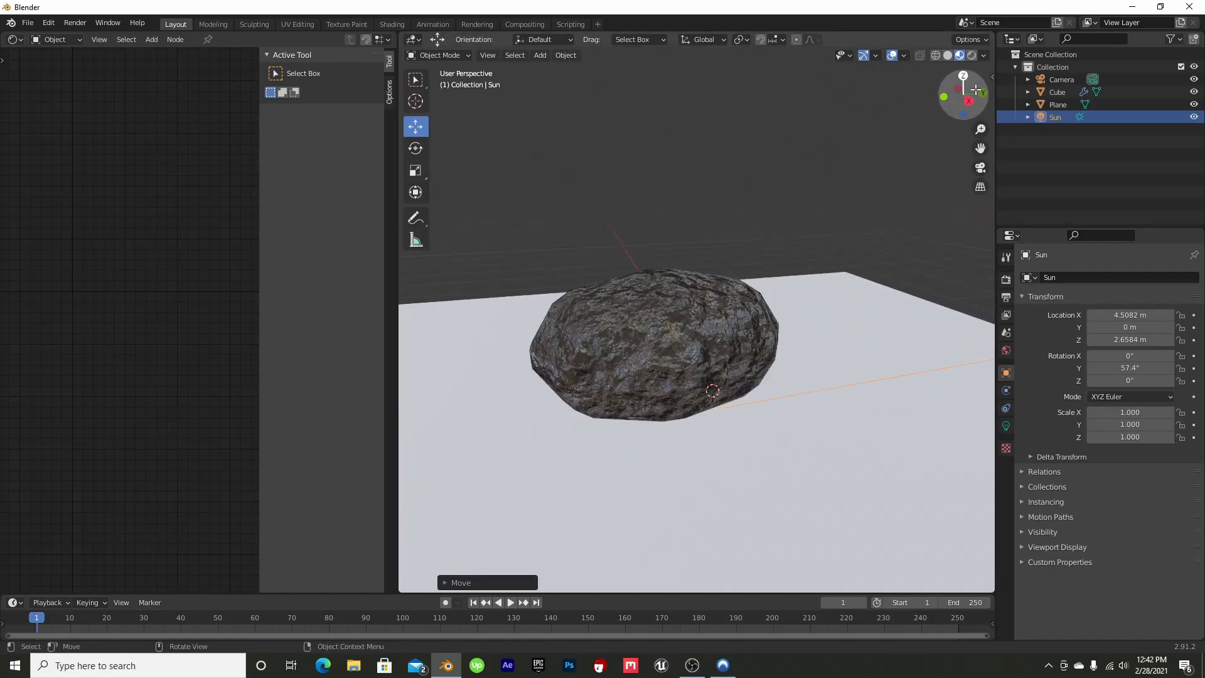
Set the Sun's Strength to 1.970 and enable Contact Shadows in its shadow settings
click(1006, 425)
drag(1149, 354, 1161, 355)
click(1029, 426)
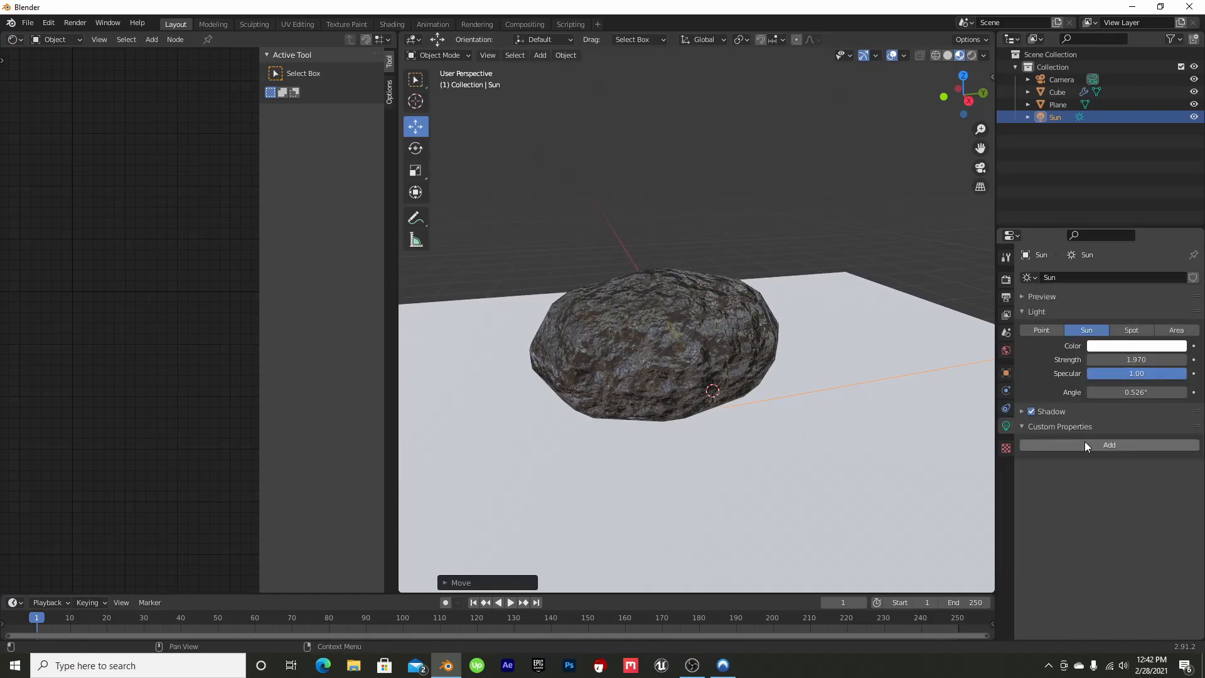
click(1022, 411)
click(1039, 465)
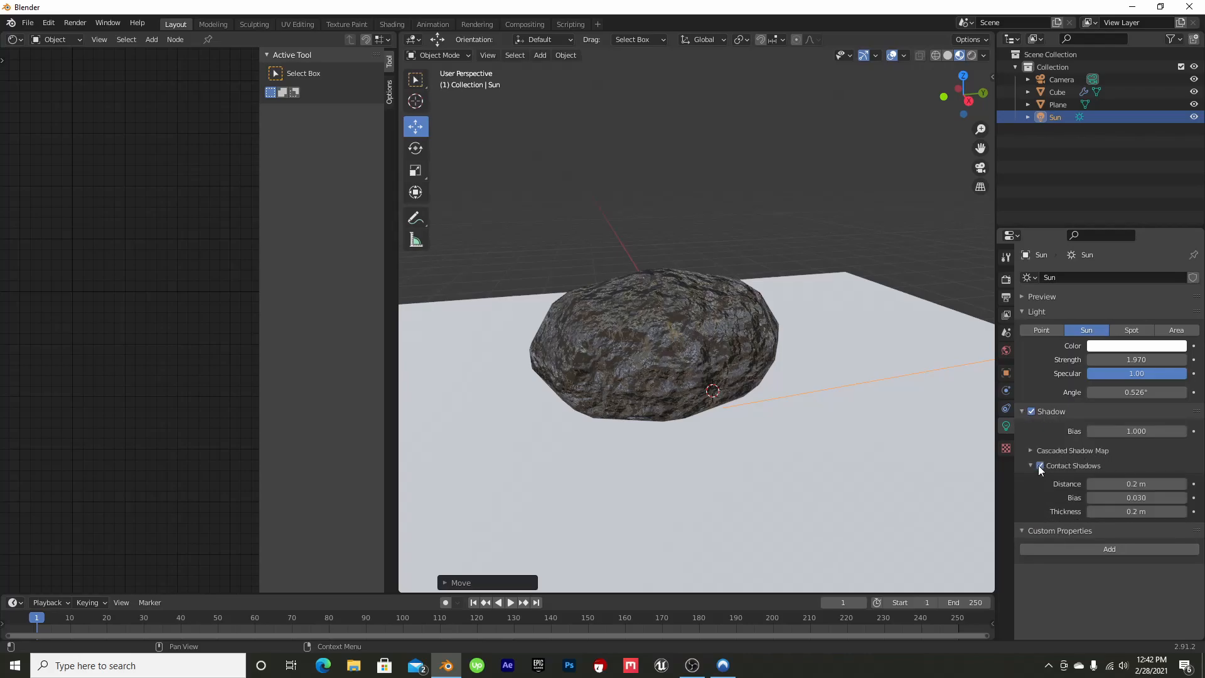
scroll(637, 328, up, 5)
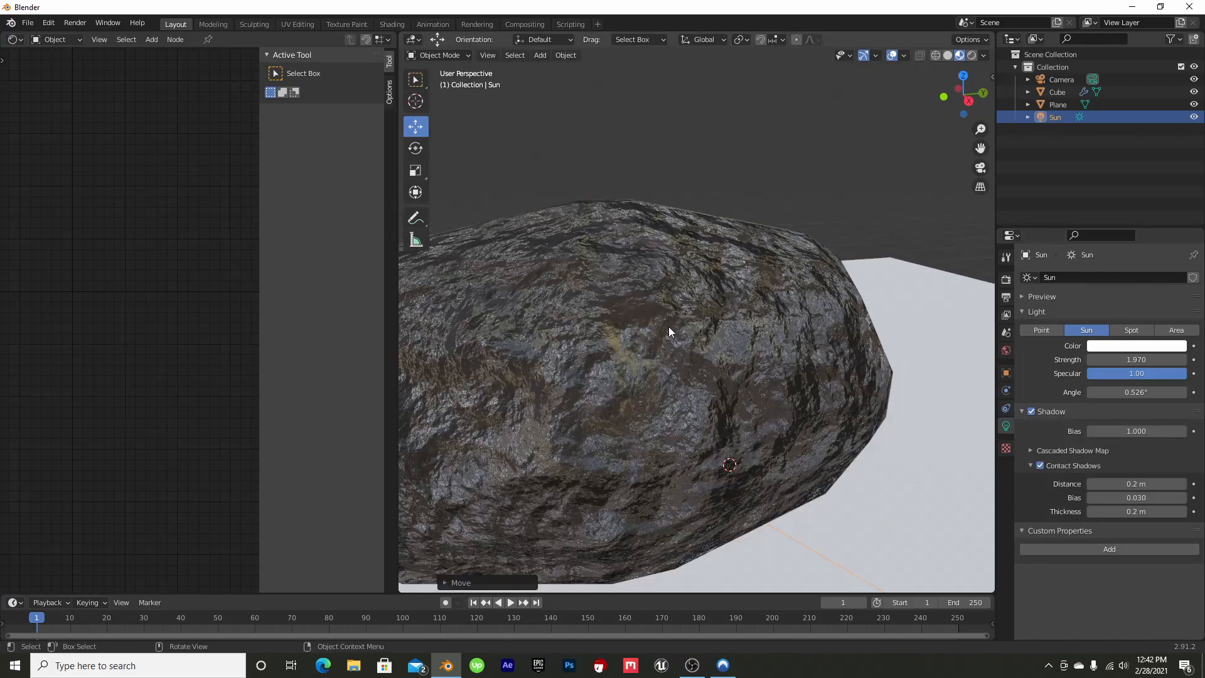
Enable Ambient Occlusion, Bloom and Screen Space Reflections for the Eevee render, and check the rock from several distances
click(1005, 279)
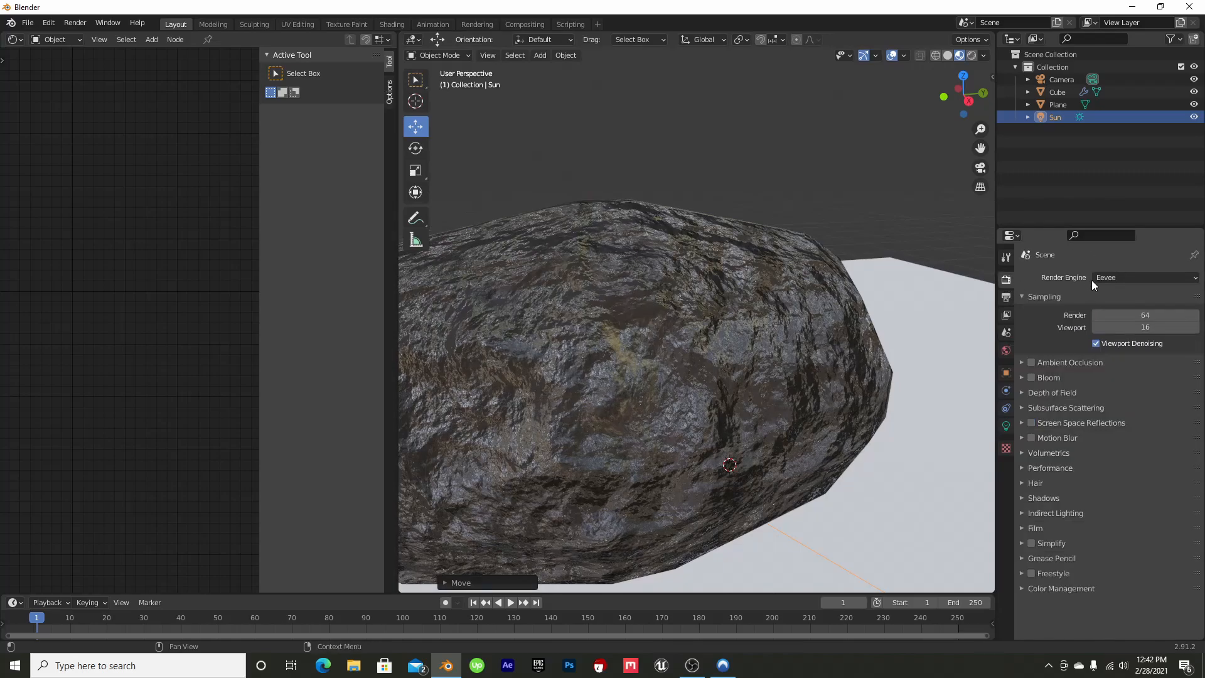
click(1032, 362)
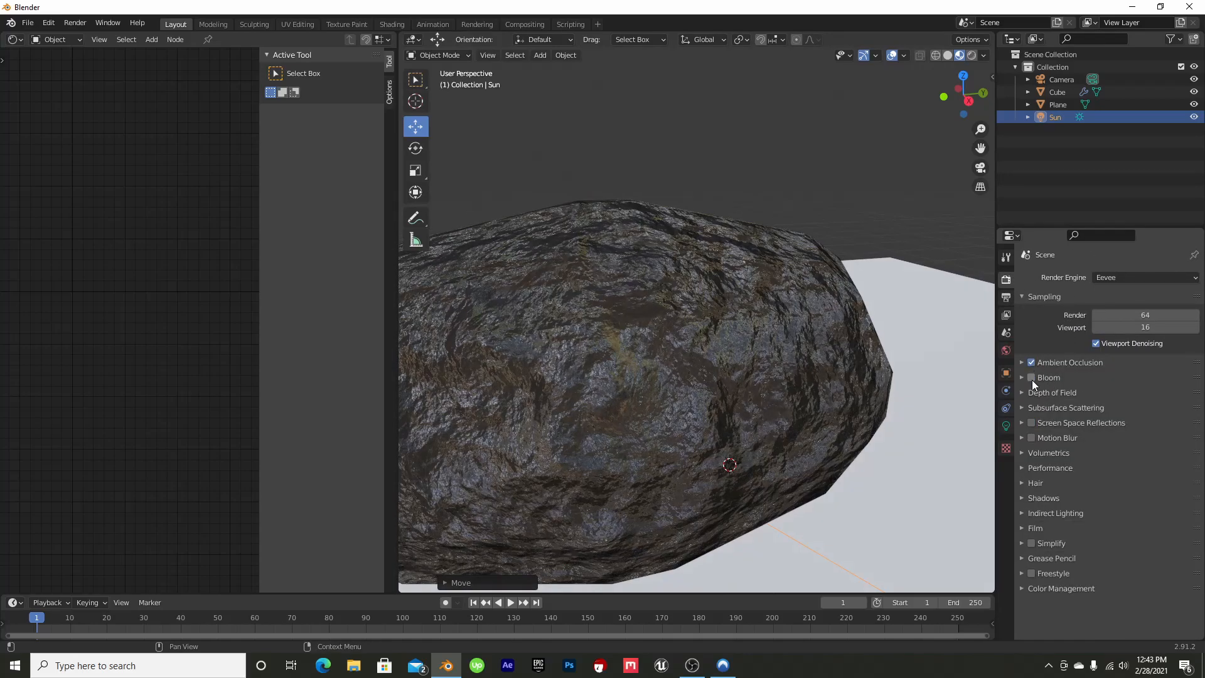
click(1031, 377)
click(1030, 424)
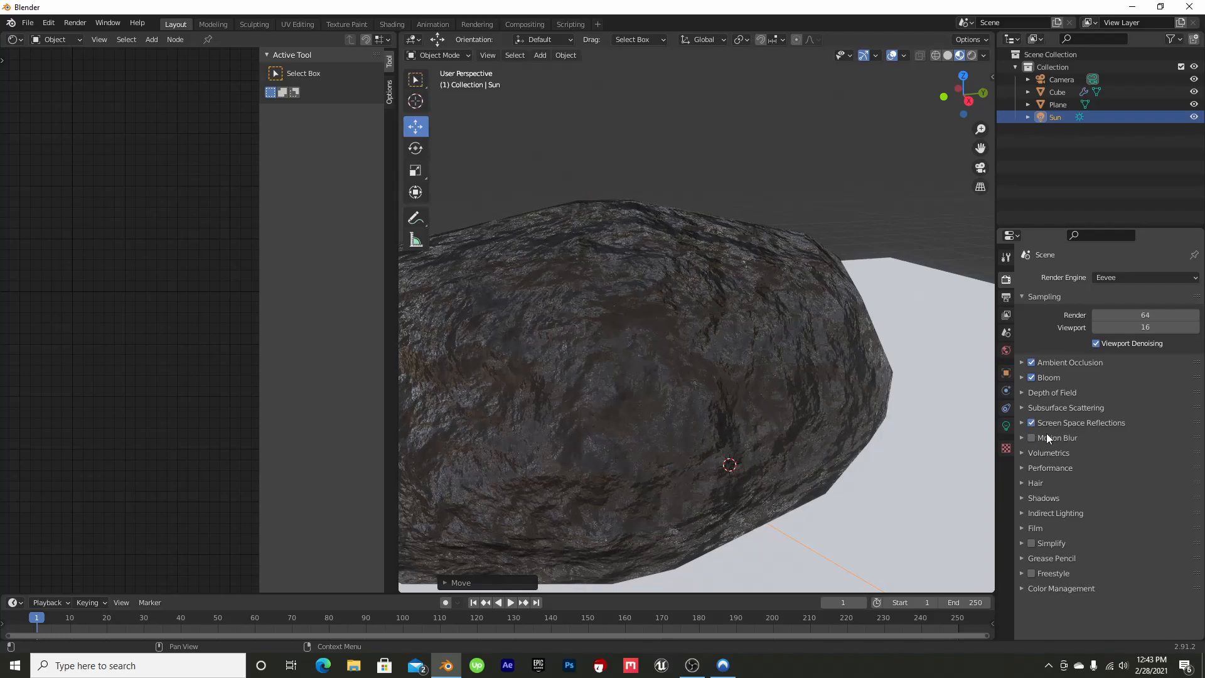
scroll(749, 228, down, 5)
scroll(701, 290, up, 1)
scroll(702, 290, up, 1)
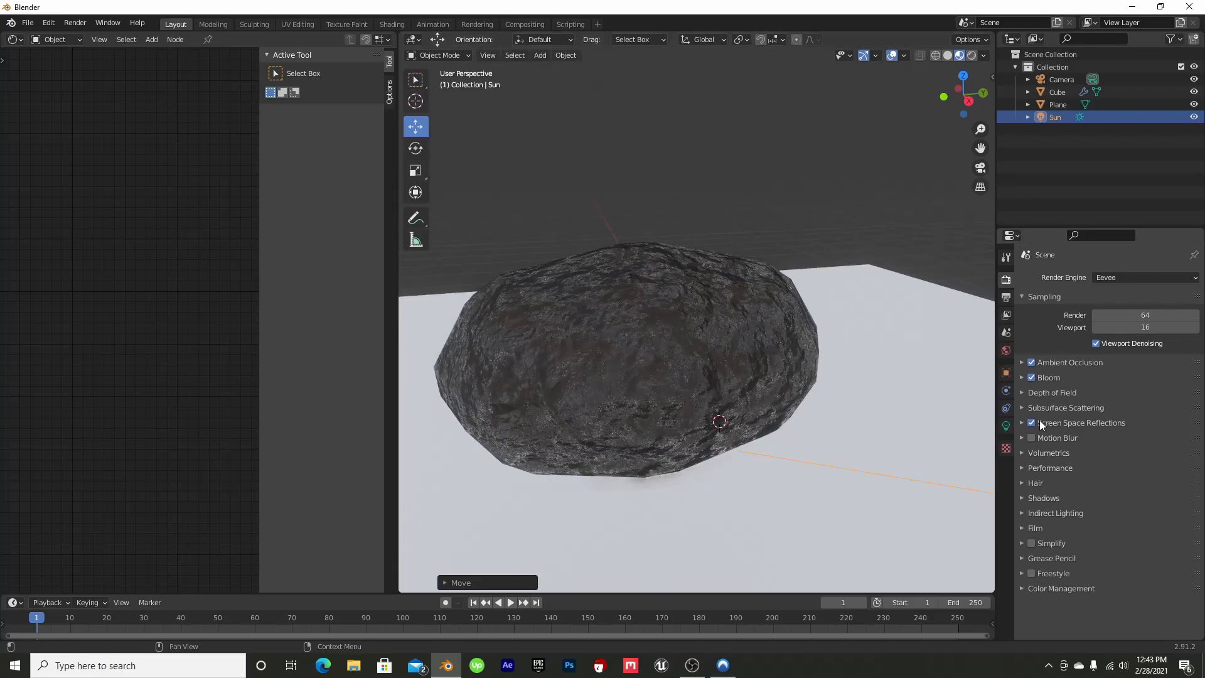
drag(964, 94, 748, 322)
scroll(748, 322, down, 3)
scroll(791, 239, up, 4)
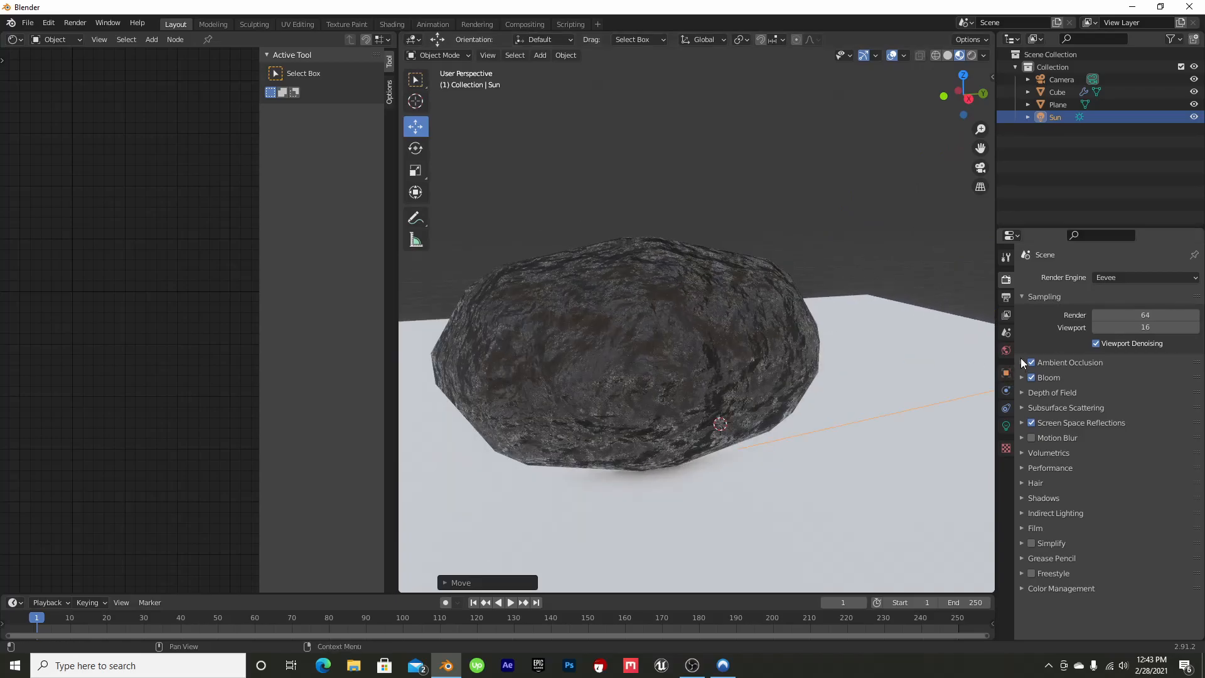
Drive the World background color with a Sky Texture of type Hosek / Wilkie and preview it in rendered shading
click(1006, 350)
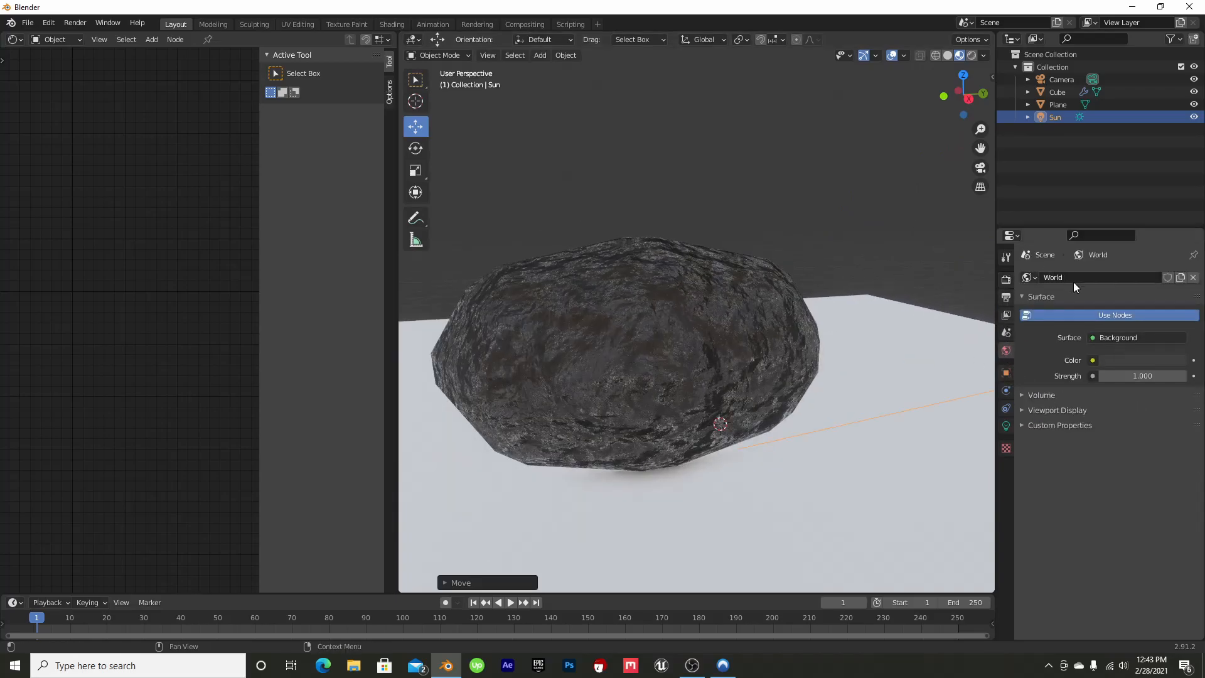
click(1092, 360)
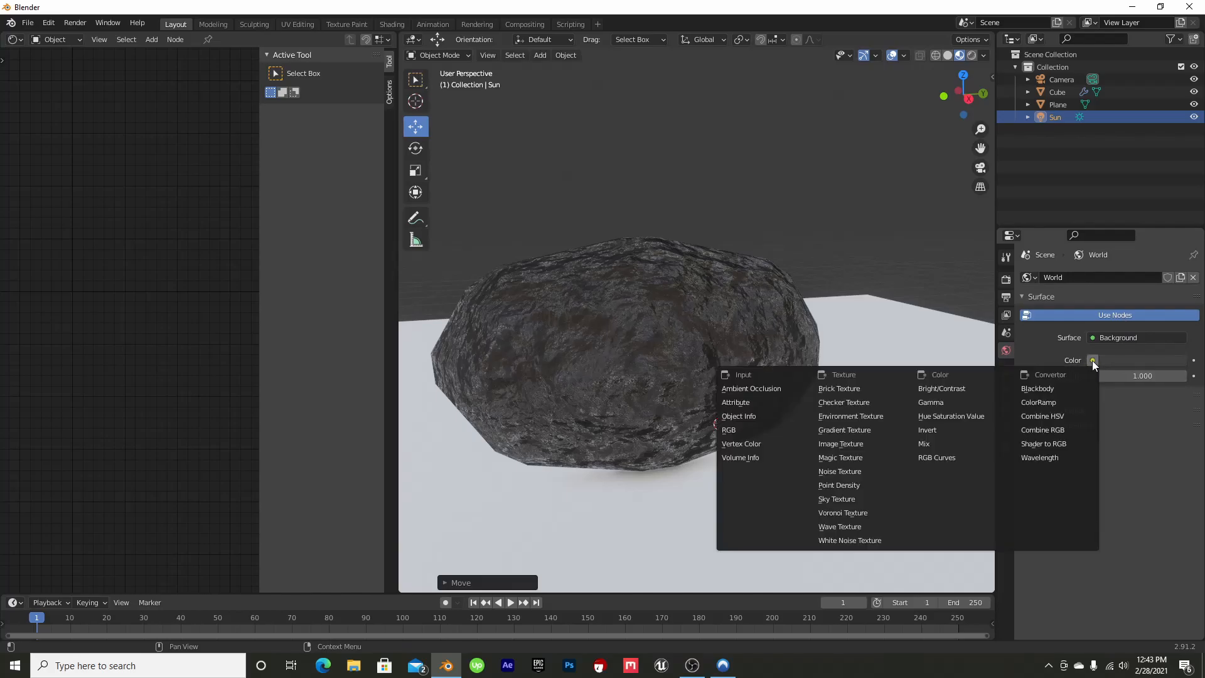
click(857, 498)
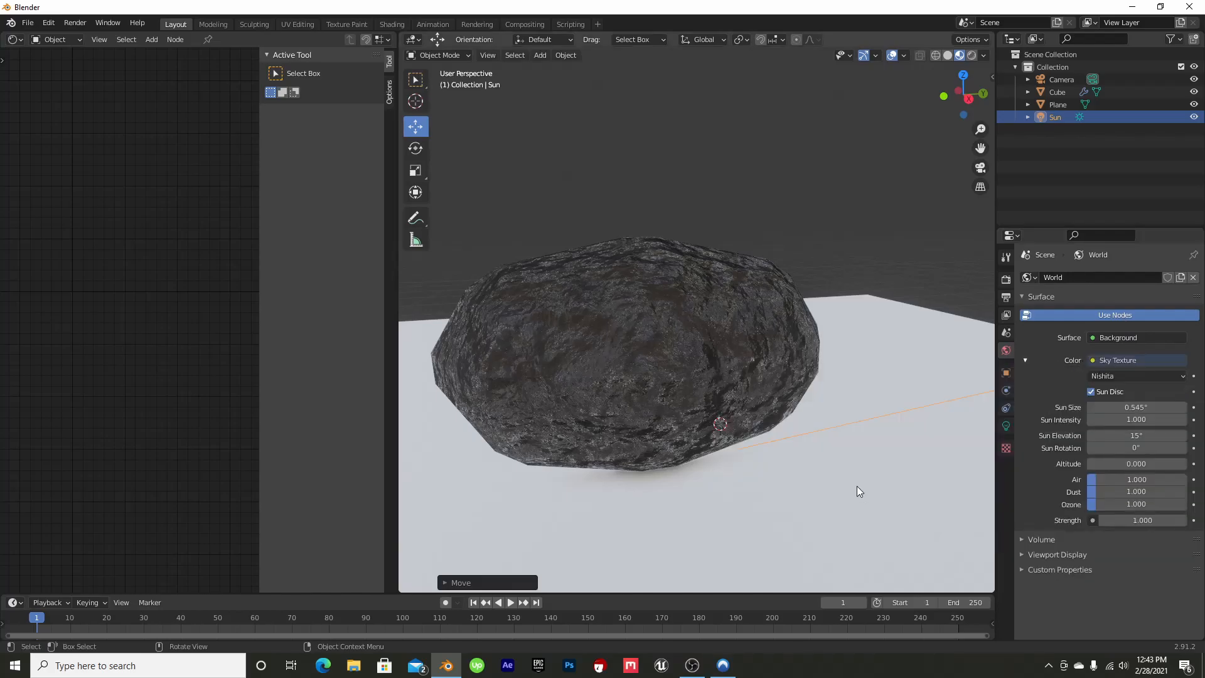
click(1127, 376)
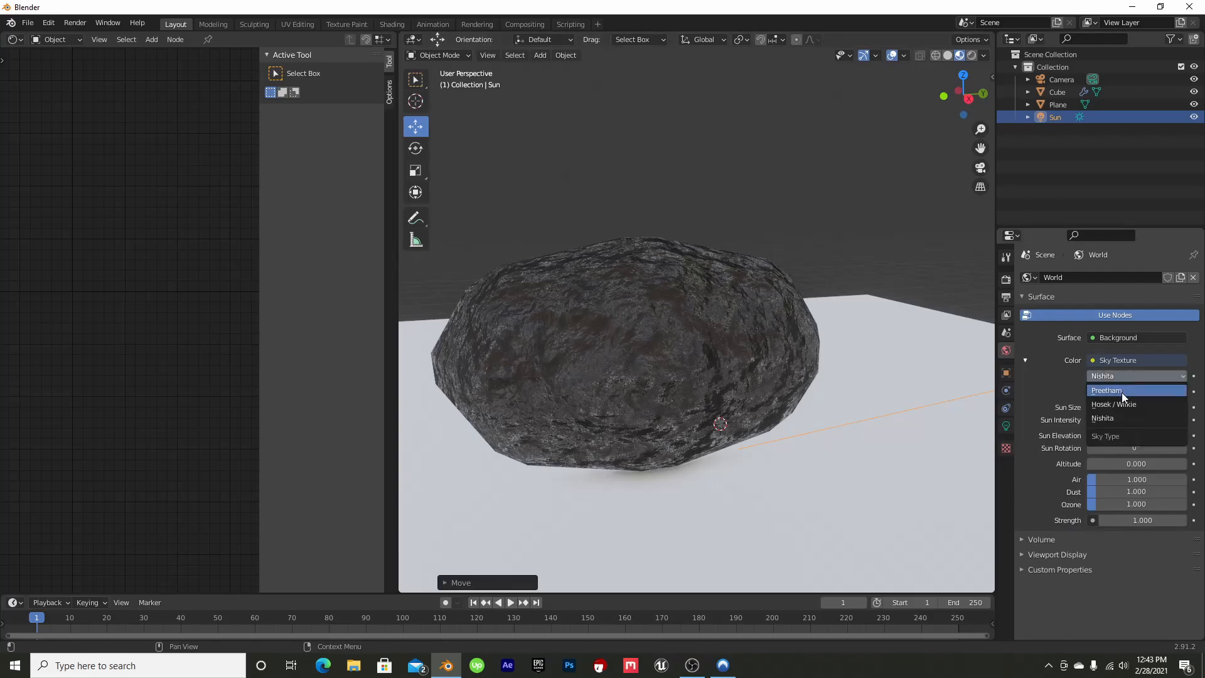
click(1116, 405)
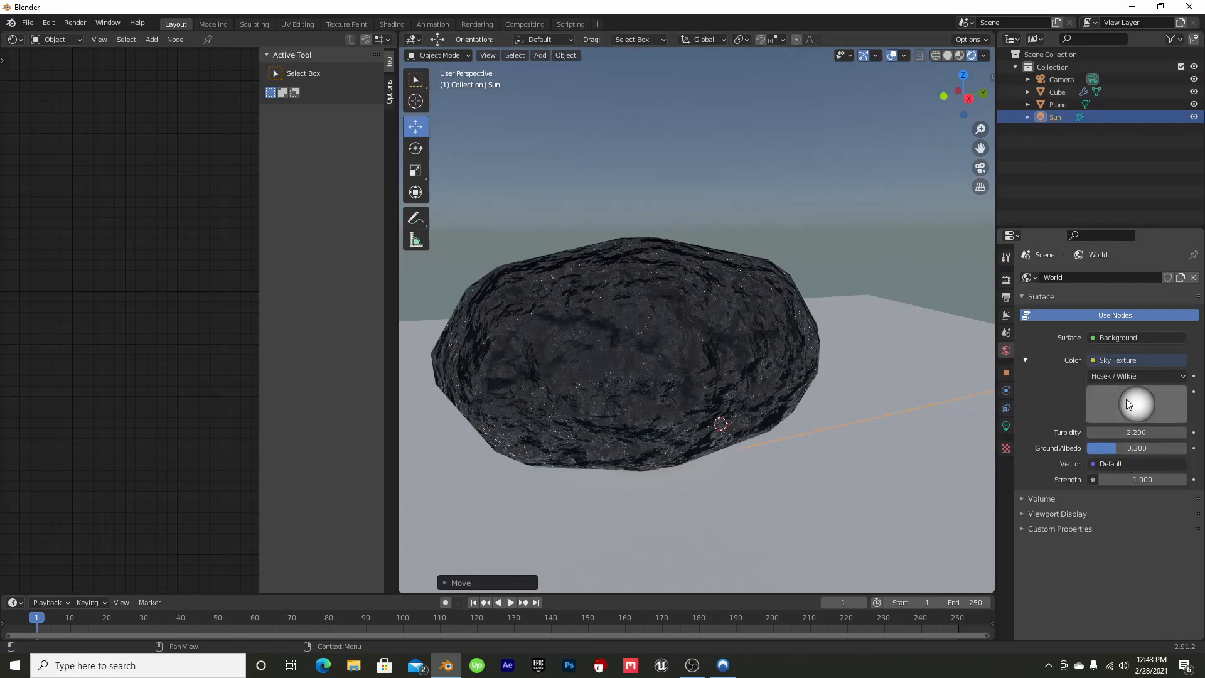
Change the Sky Texture's type to Preetham, after trying Nishita, and view the rock against the sky
click(1118, 377)
click(1121, 418)
click(1120, 379)
click(1115, 389)
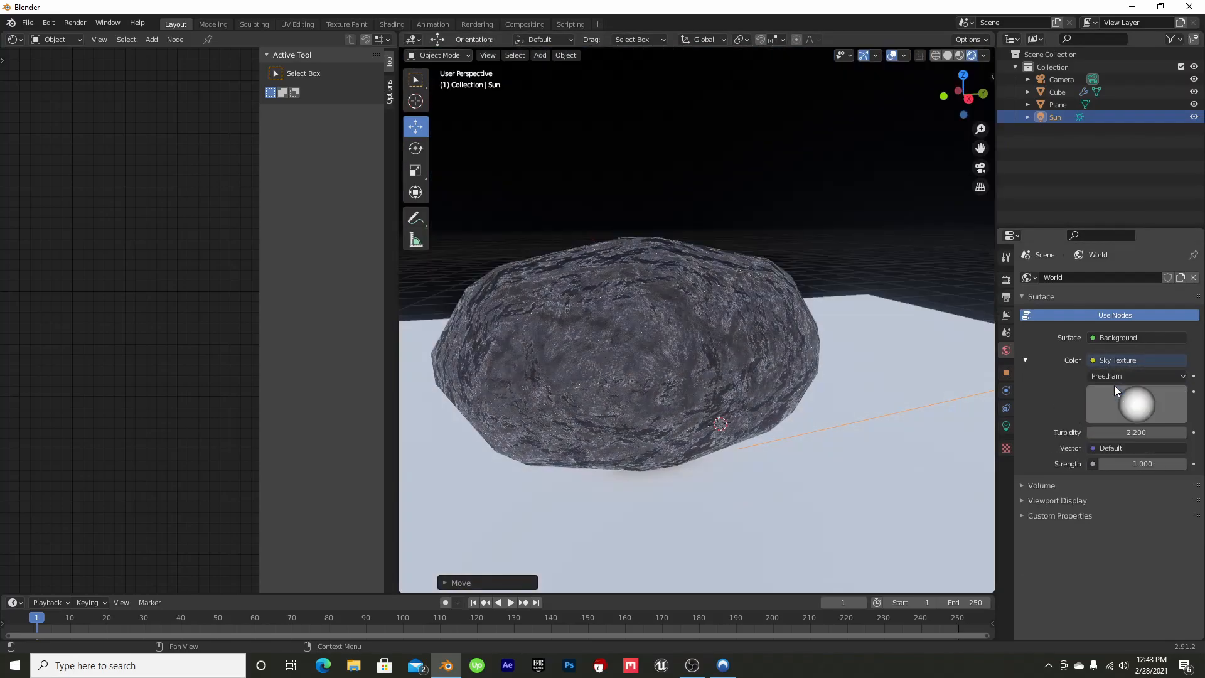
mouse_move(963, 94)
mouse_down()
mouse_move(988, 96)
mouse_move(966, 94)
mouse_up()
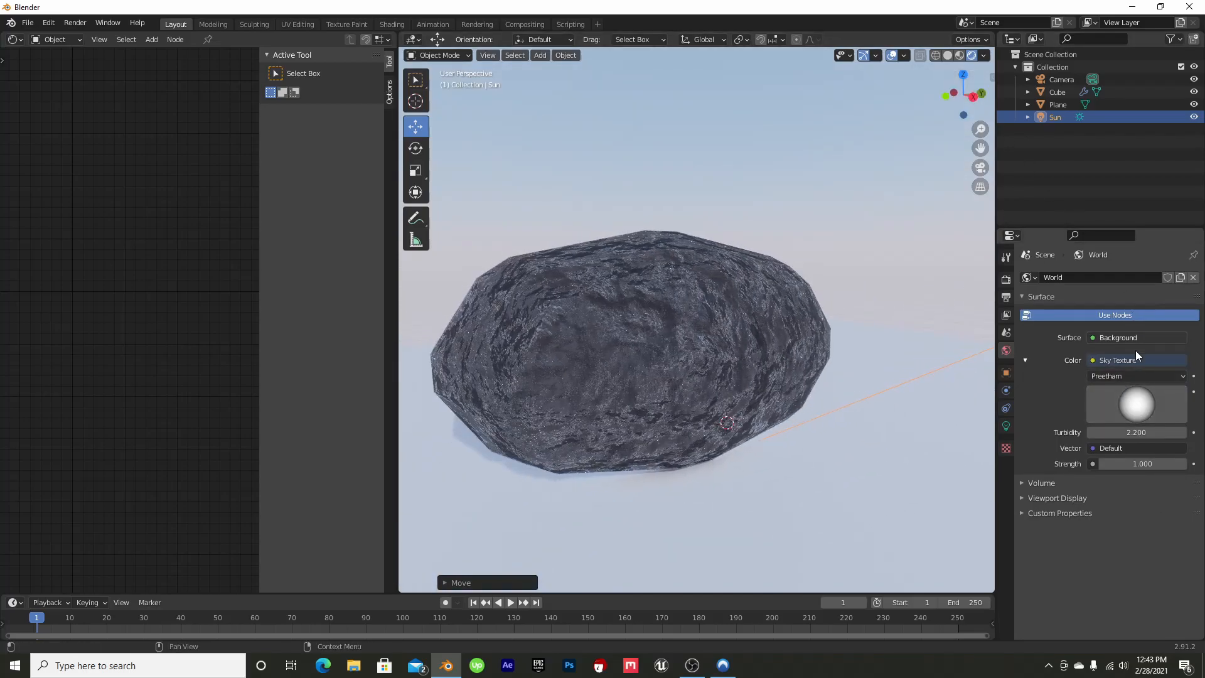
Rotate the Preetham sky's sun direction so the light comes from the side, and check the rock from another angle
mouse_move(1122, 387)
mouse_down()
mouse_move(1121, 356)
mouse_move(1076, 380)
mouse_move(1109, 403)
mouse_move(1144, 392)
mouse_up()
mouse_move(1113, 447)
mouse_down()
mouse_move(1054, 431)
mouse_move(1139, 409)
mouse_move(1118, 382)
mouse_move(1130, 397)
mouse_move(1149, 389)
mouse_move(1132, 397)
mouse_up()
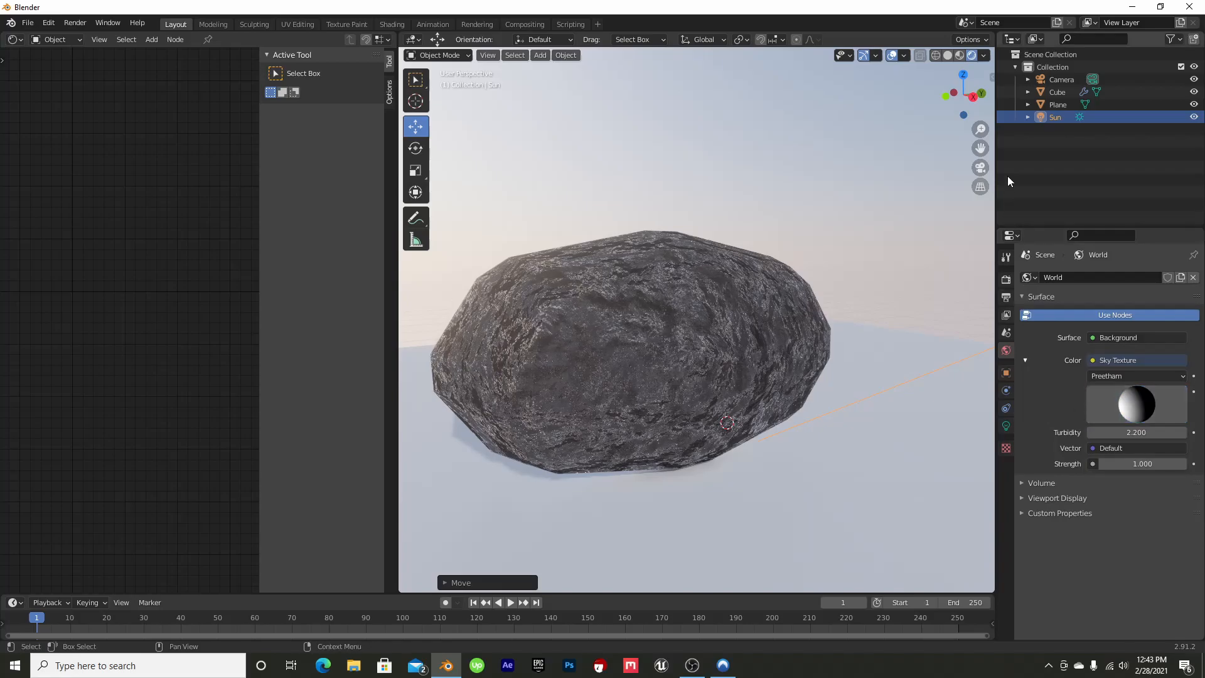
mouse_move(964, 90)
mouse_down()
mouse_move(891, 92)
mouse_move(970, 86)
mouse_move(960, 86)
mouse_up()
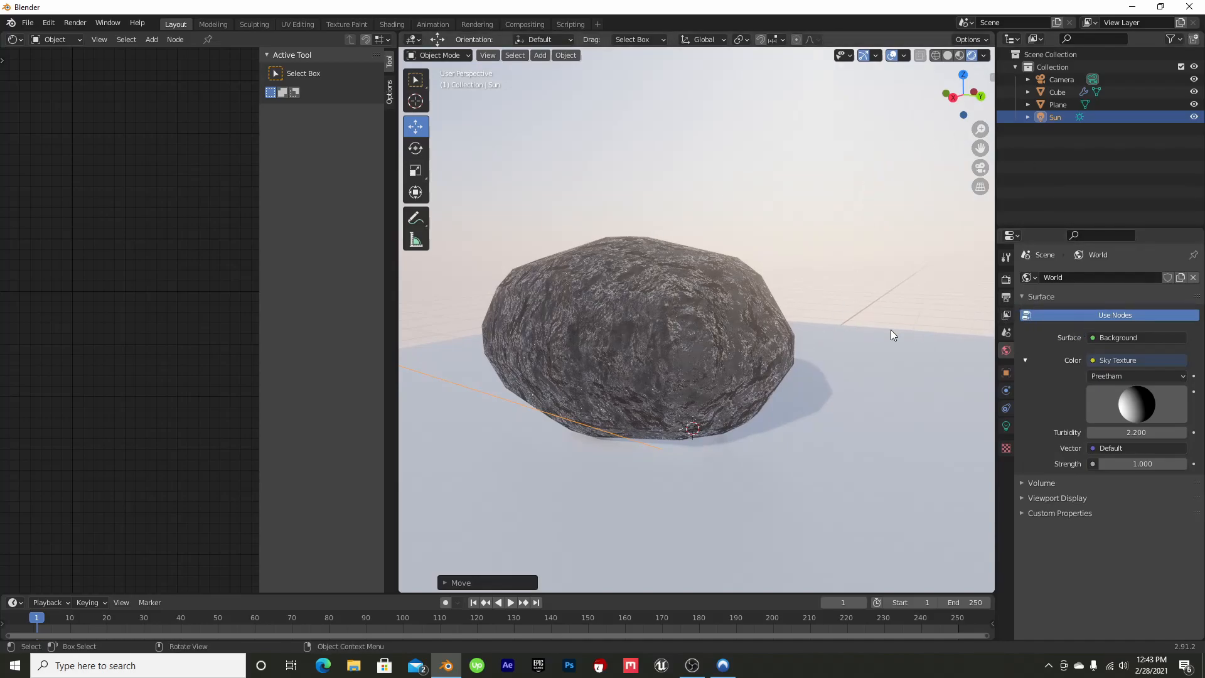
Look through the camera and lock the camera to the view
click(981, 167)
click(991, 77)
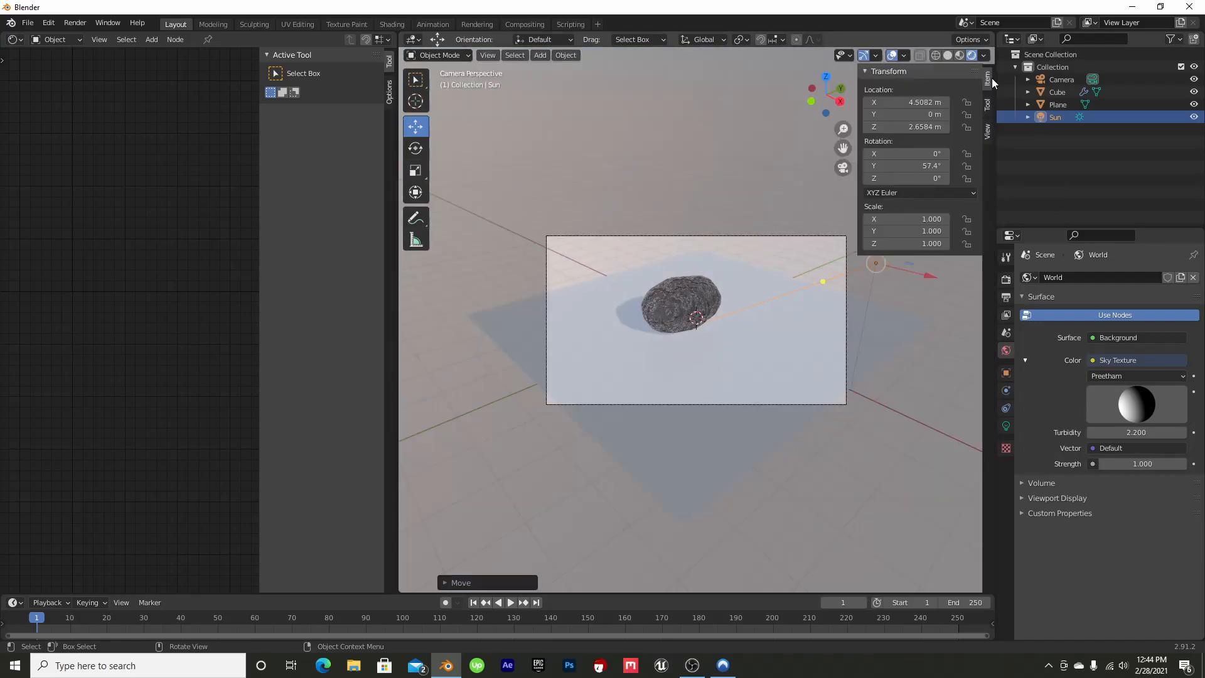
click(988, 132)
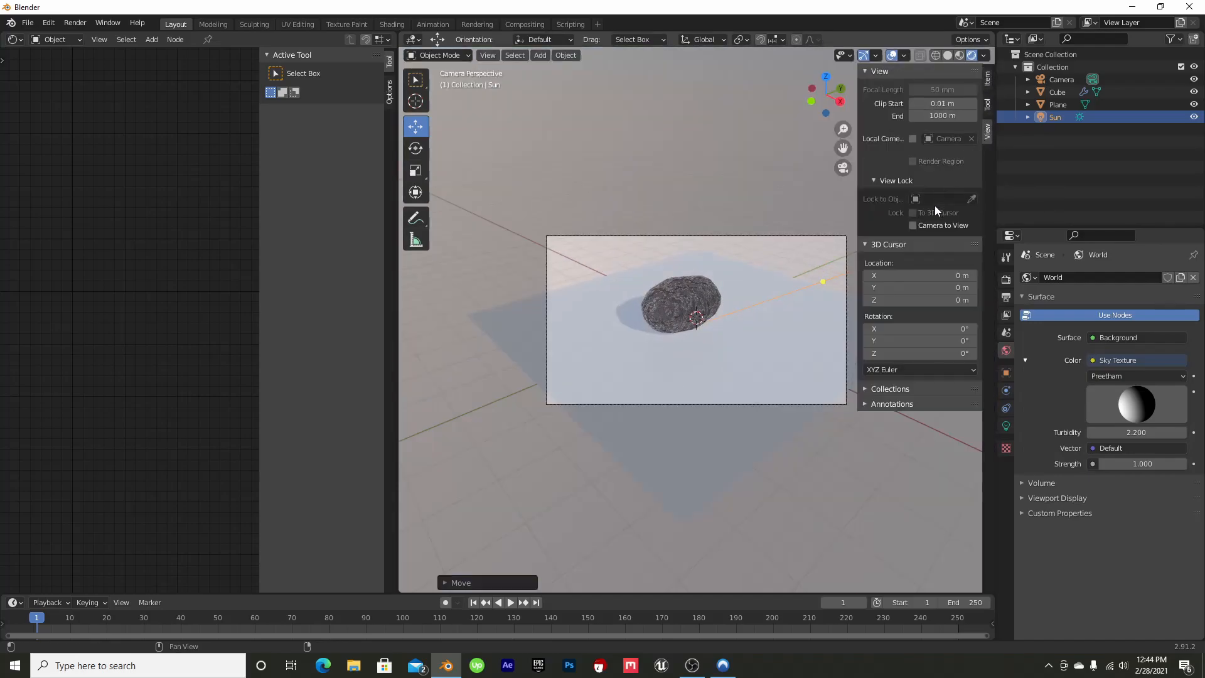
click(912, 225)
click(989, 79)
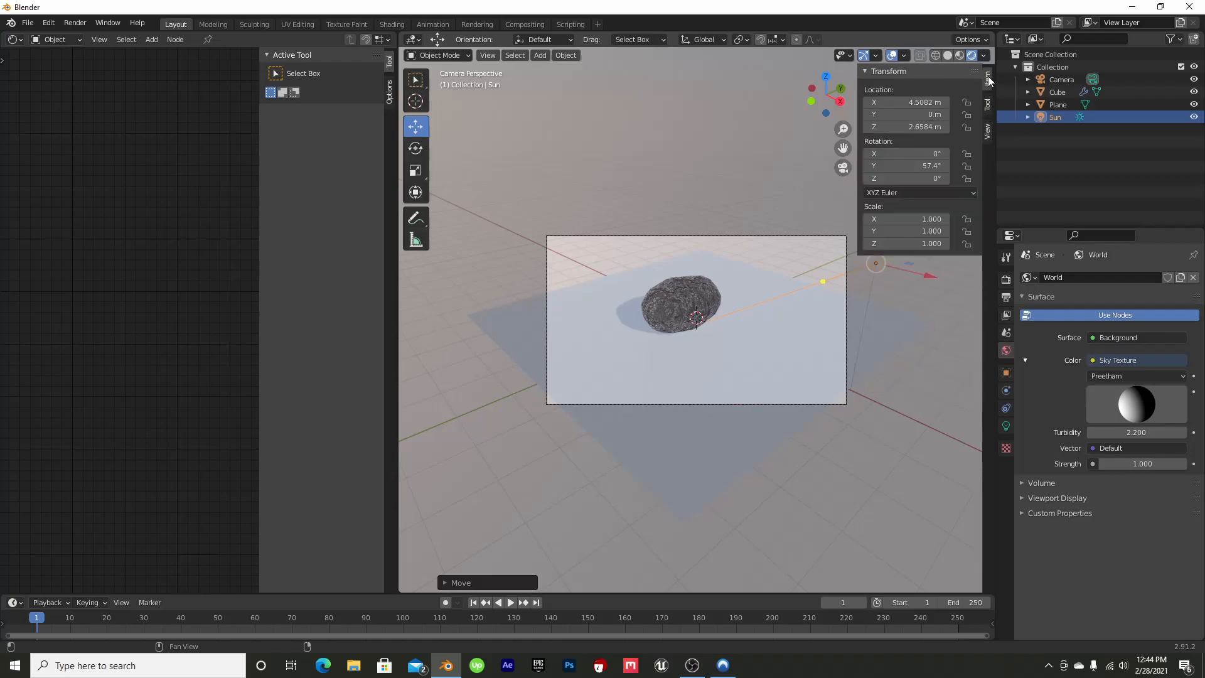
click(890, 73)
Frame the whole rock closer and from a low front angle inside the camera's border
scroll(654, 349, up, 5)
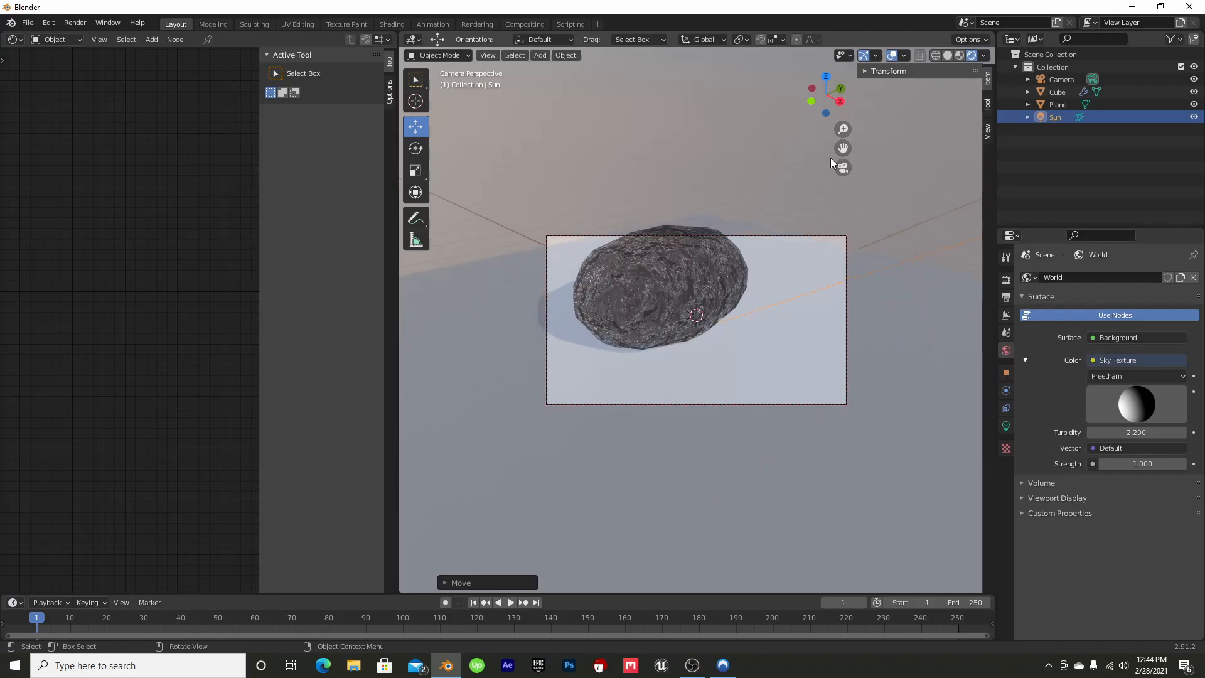
drag(839, 99, 823, 95)
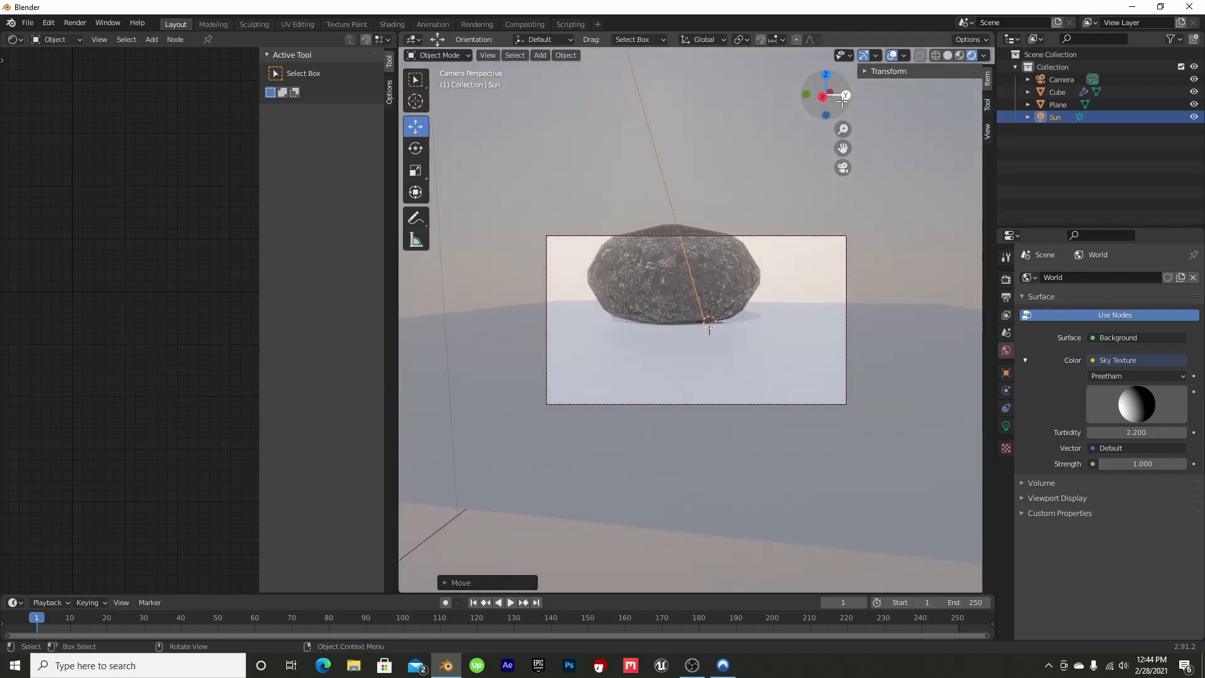
drag(846, 154, 843, 187)
drag(828, 95, 816, 96)
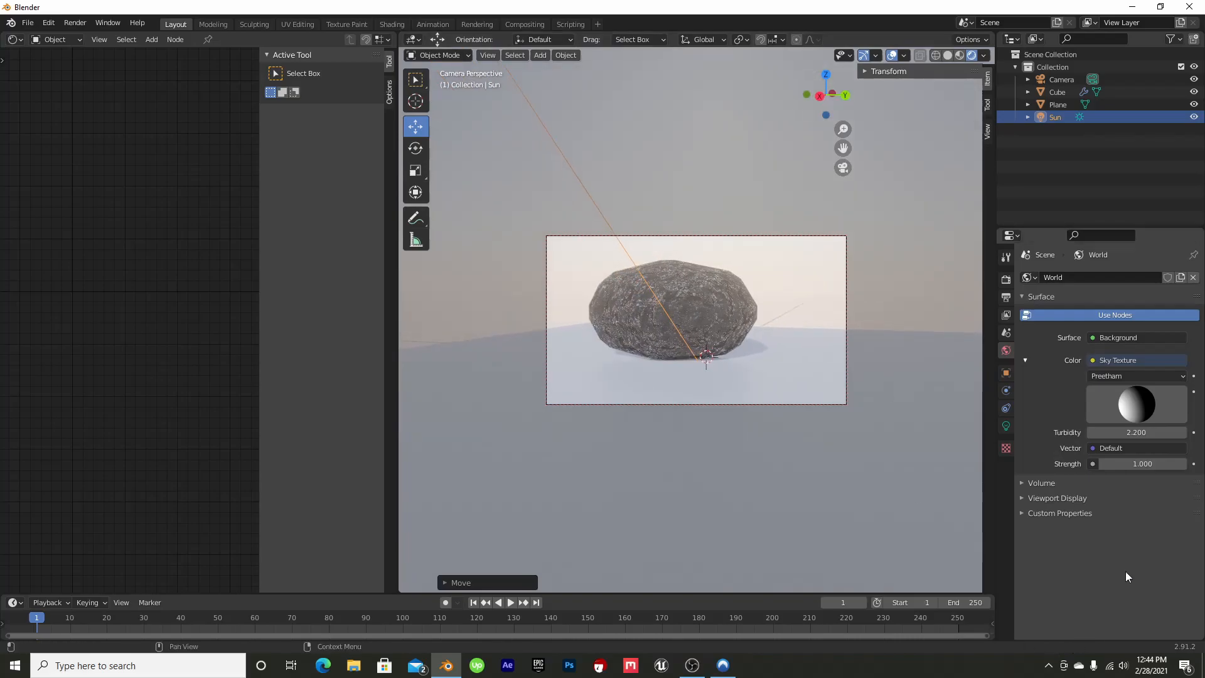
Enable the camera's Depth of Field, focus it on the Cube object and set the F-Stop to 0.8
click(1057, 81)
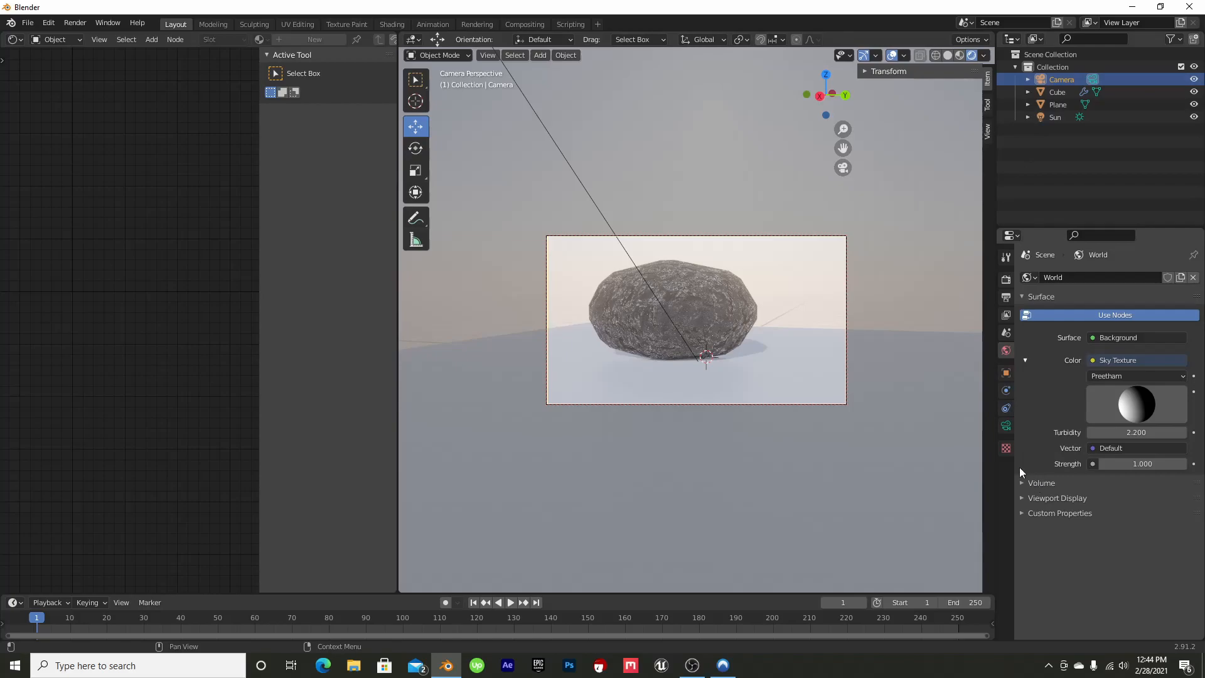
click(1005, 426)
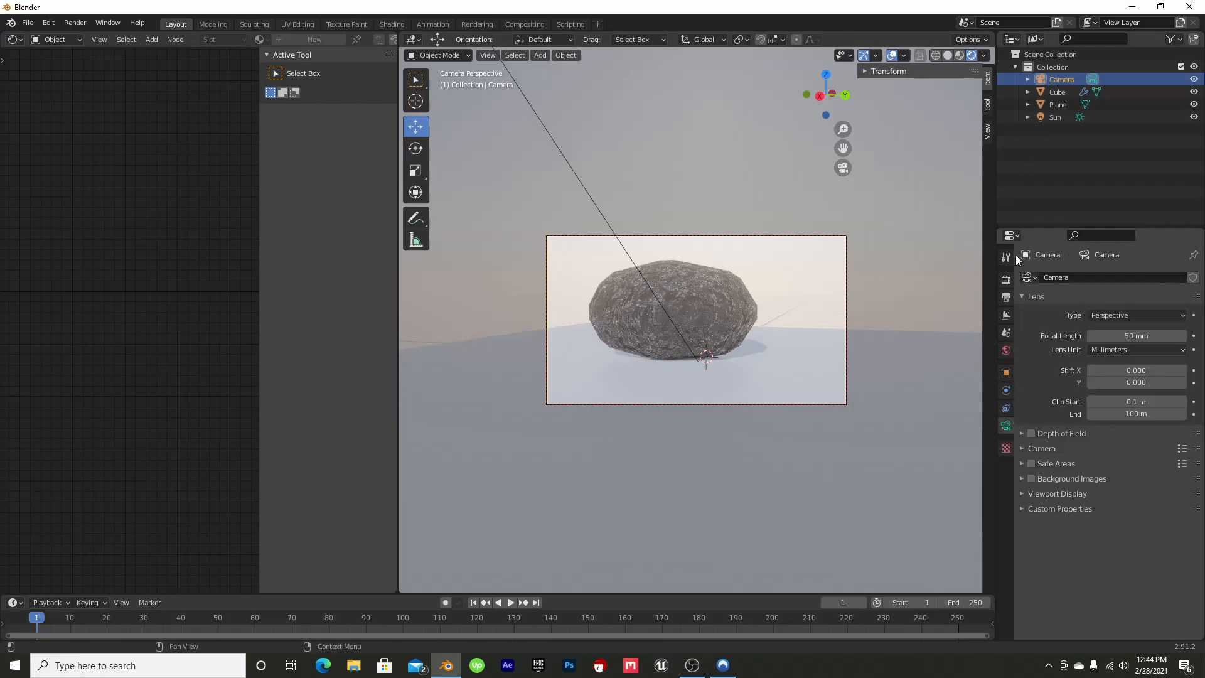
click(1023, 435)
drag(1128, 471, 1126, 471)
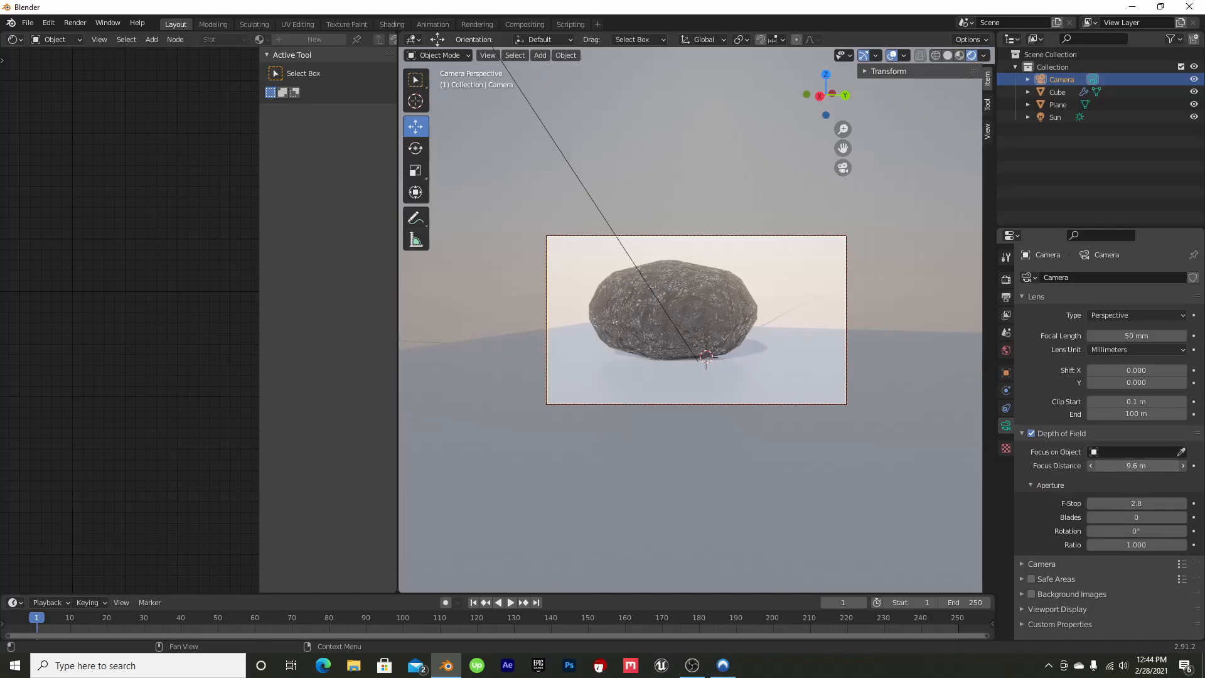
click(1061, 87)
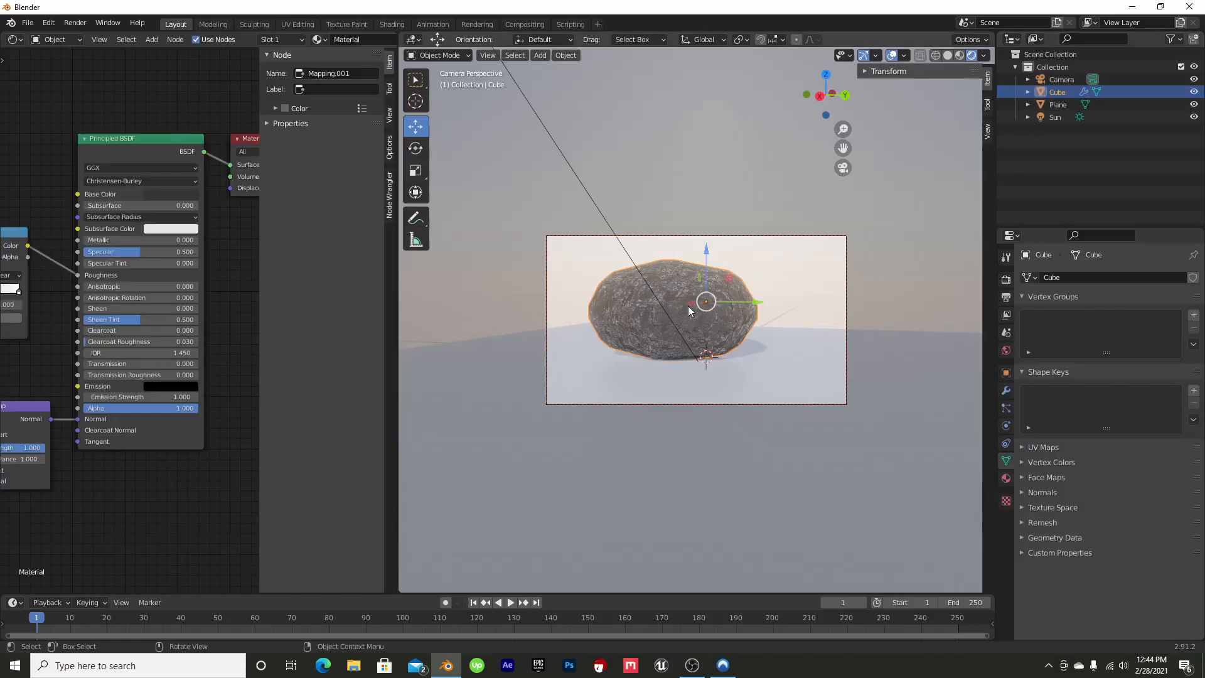
click(1058, 79)
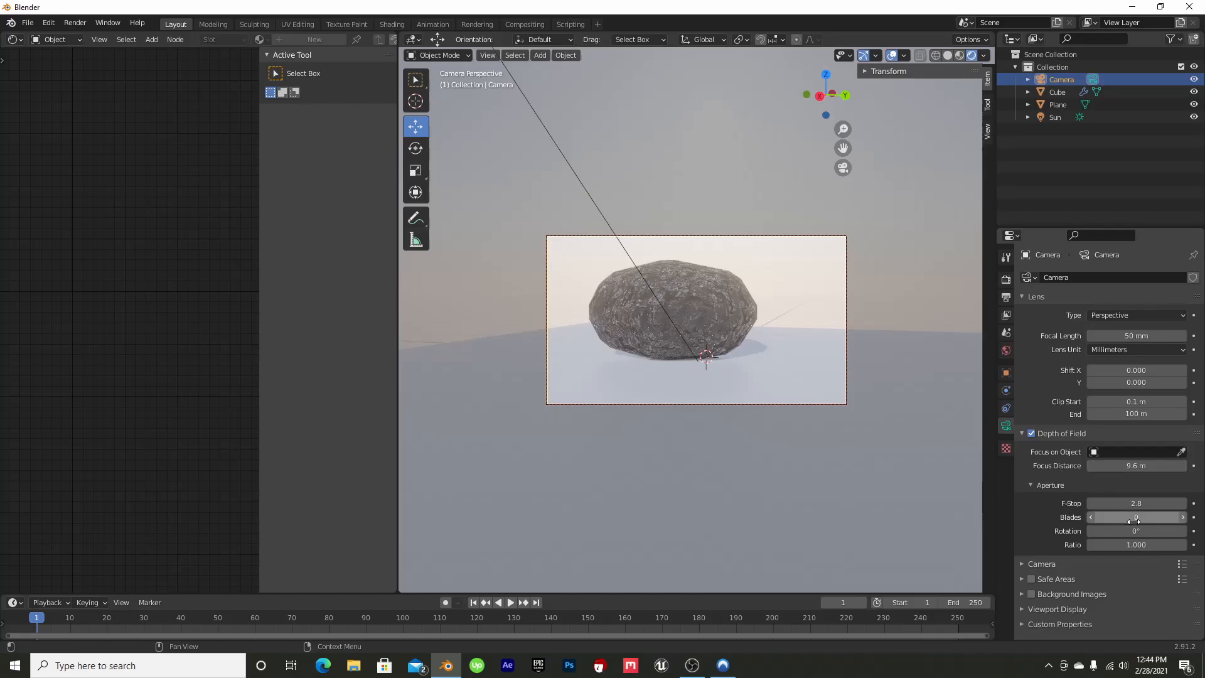
drag(1058, 92, 1115, 451)
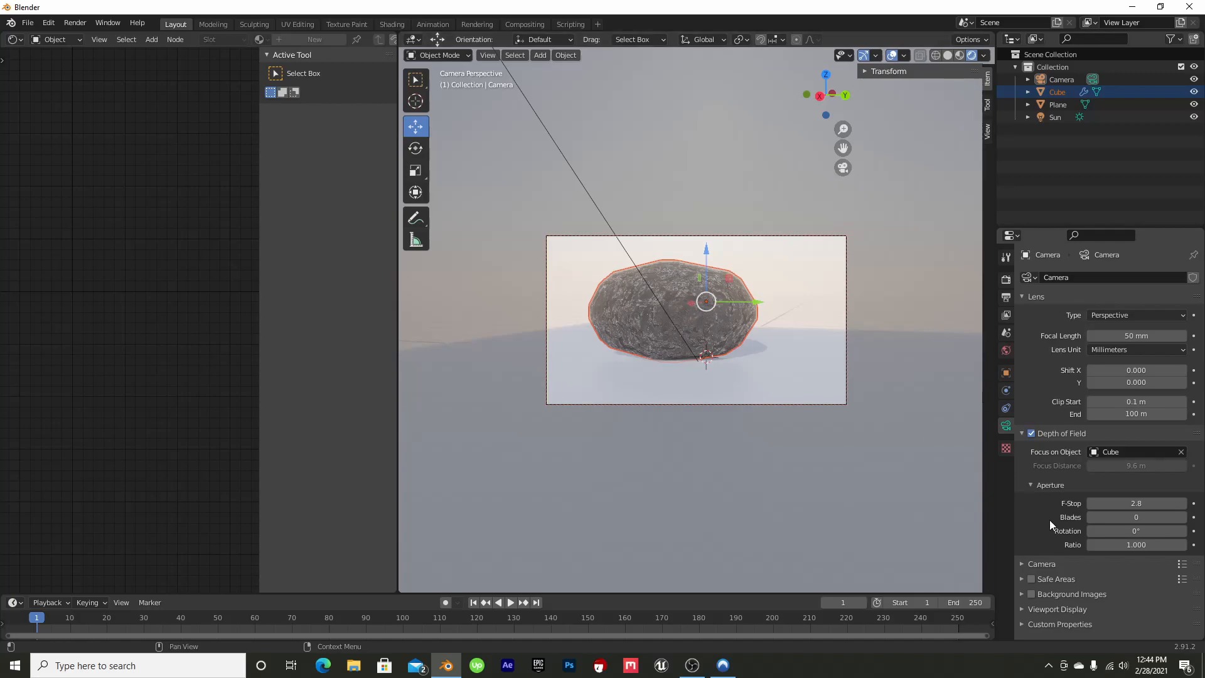
drag(1135, 503, 1066, 504)
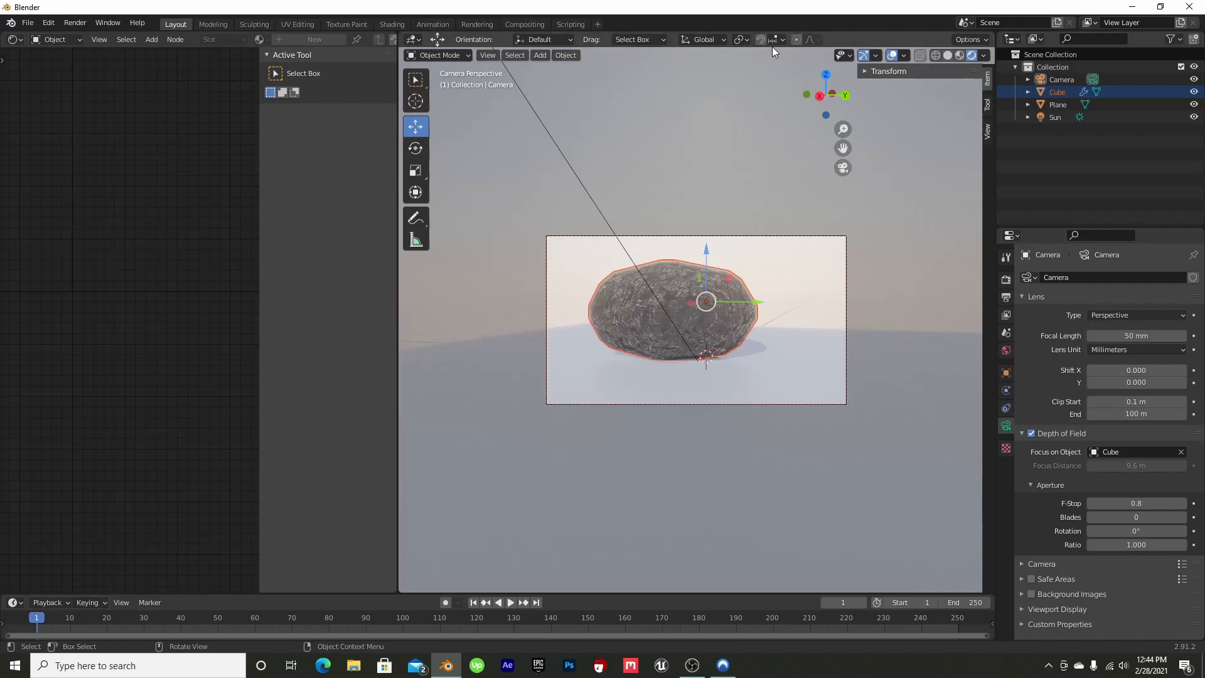
Render the camera image, inspect the rock's surface and edges in the result, and close the render window
key(F12)
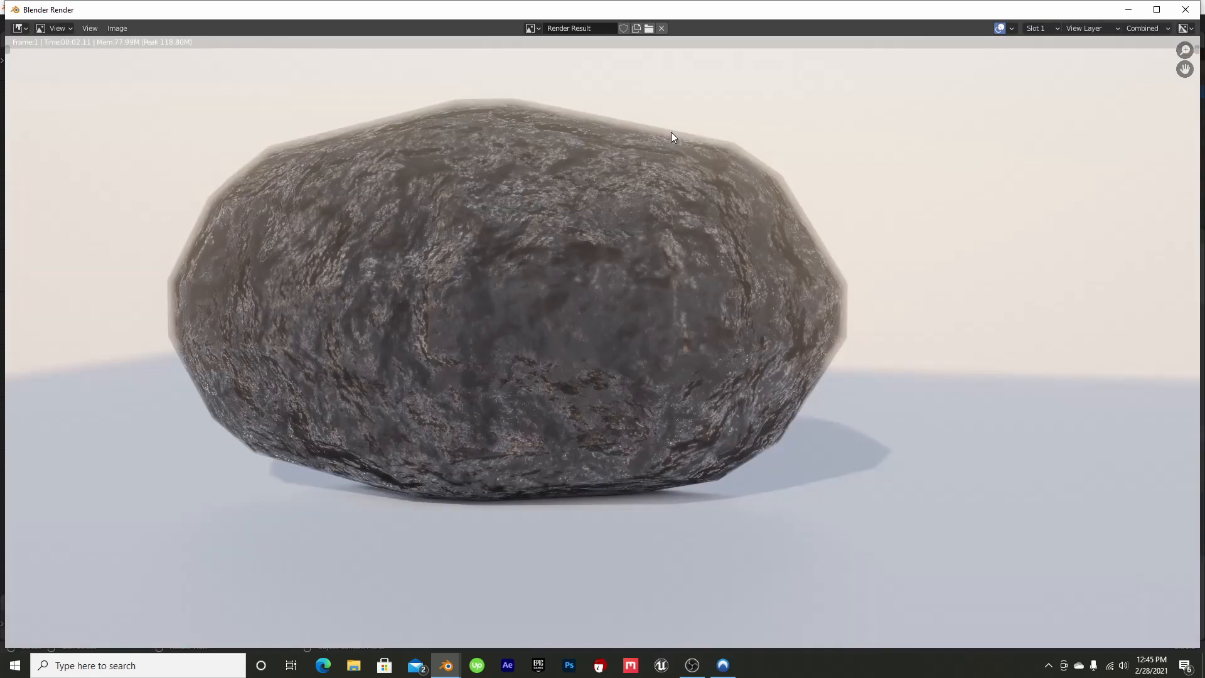
middle_drag(555, 298, 596, 308)
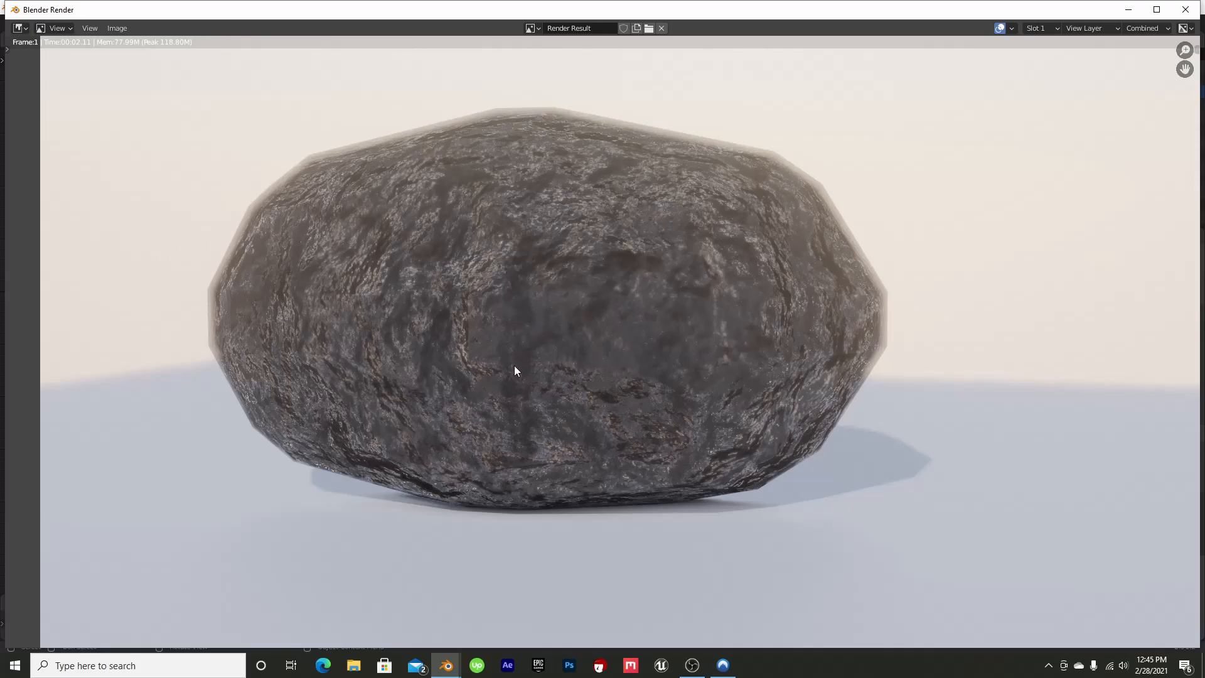
middle_drag(651, 369, 603, 414)
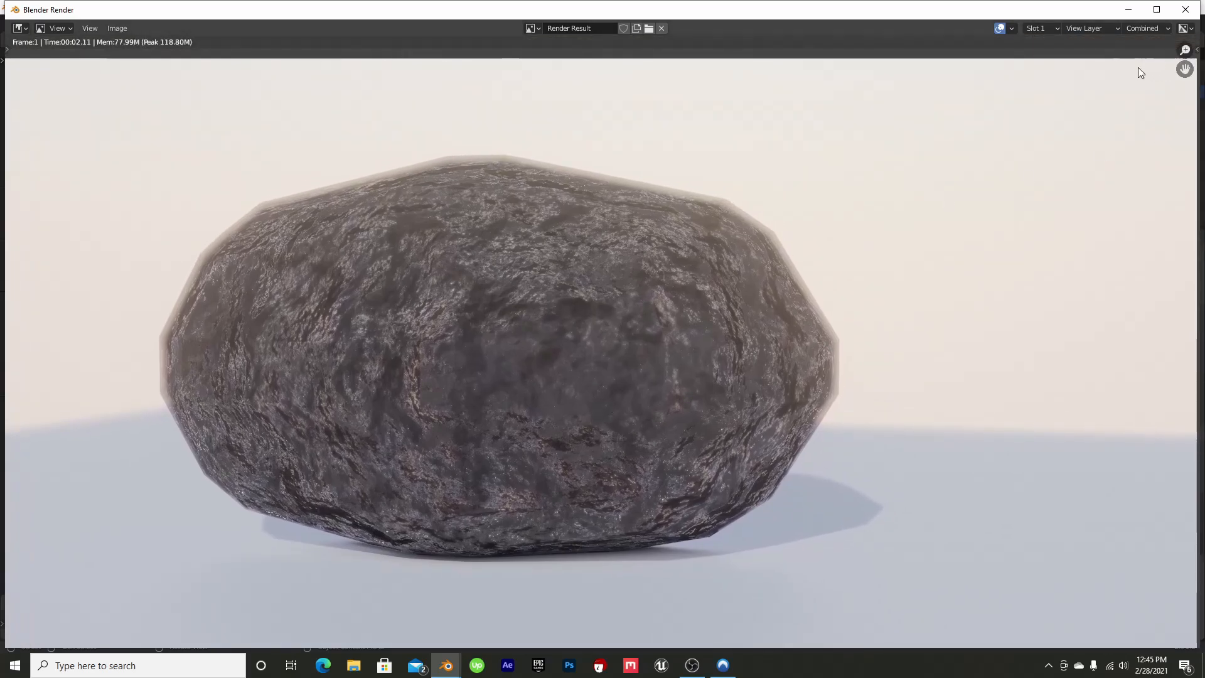
click(1185, 9)
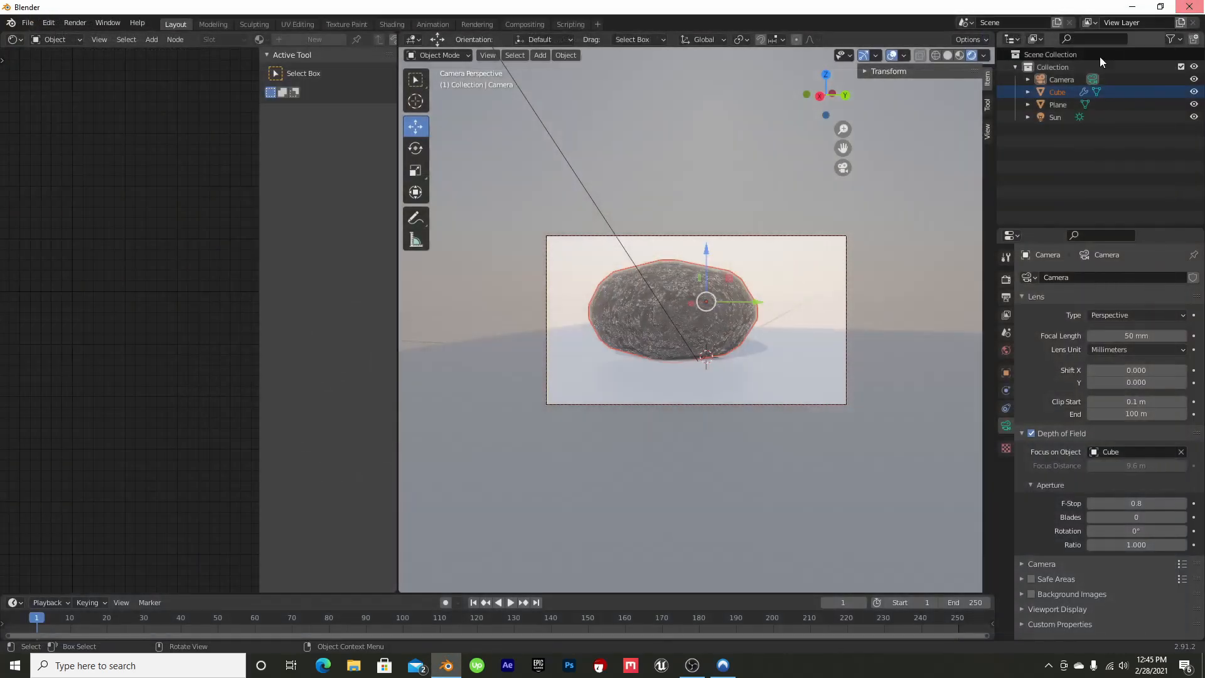
Add a cone mesh at the scene's center and raise it so that it stands on the ground plane
drag(830, 94, 1025, 111)
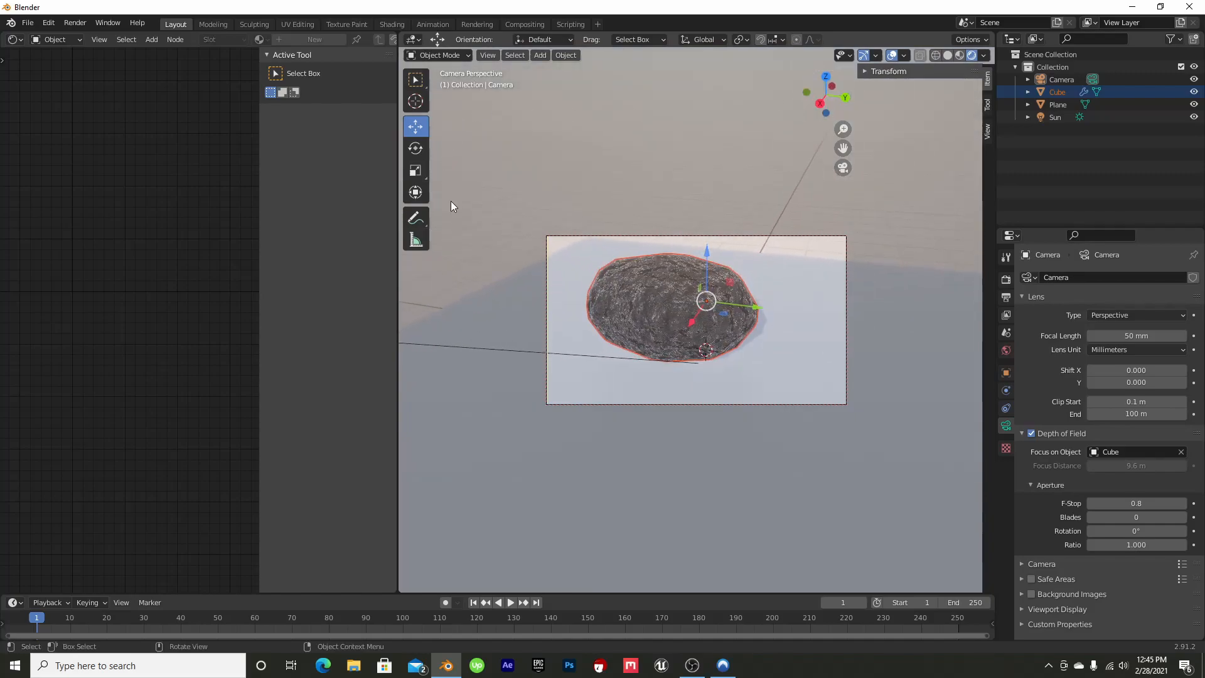
click(537, 57)
mouse_move(556, 72)
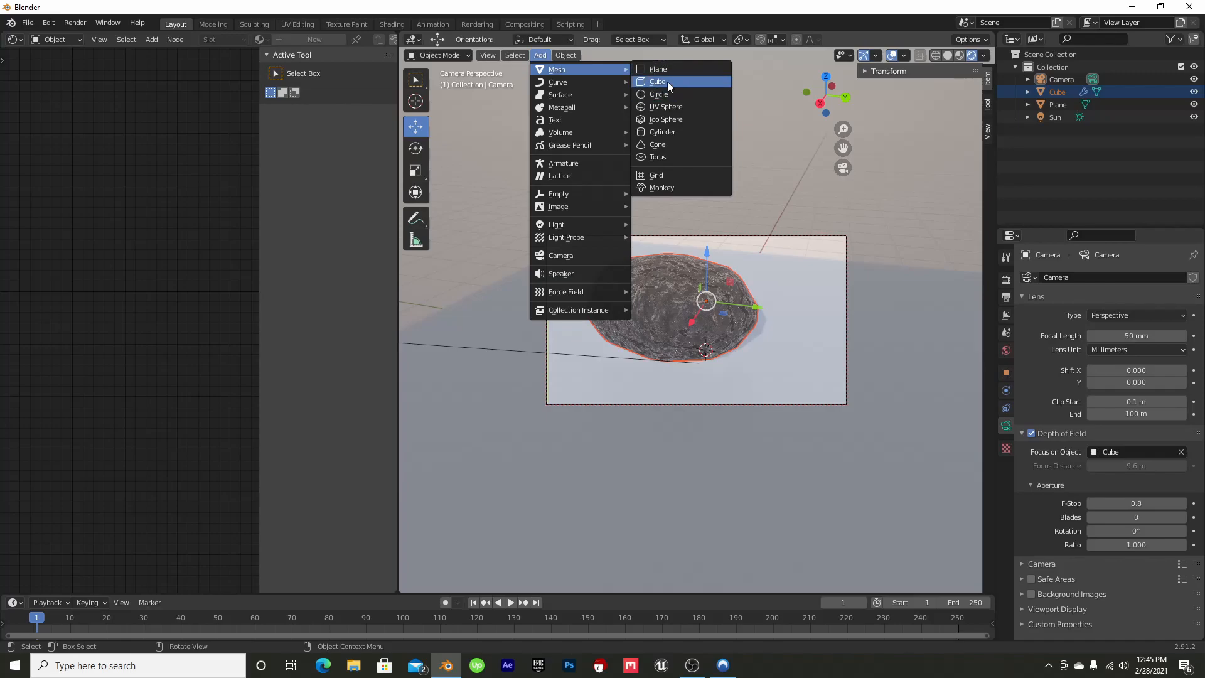
click(665, 143)
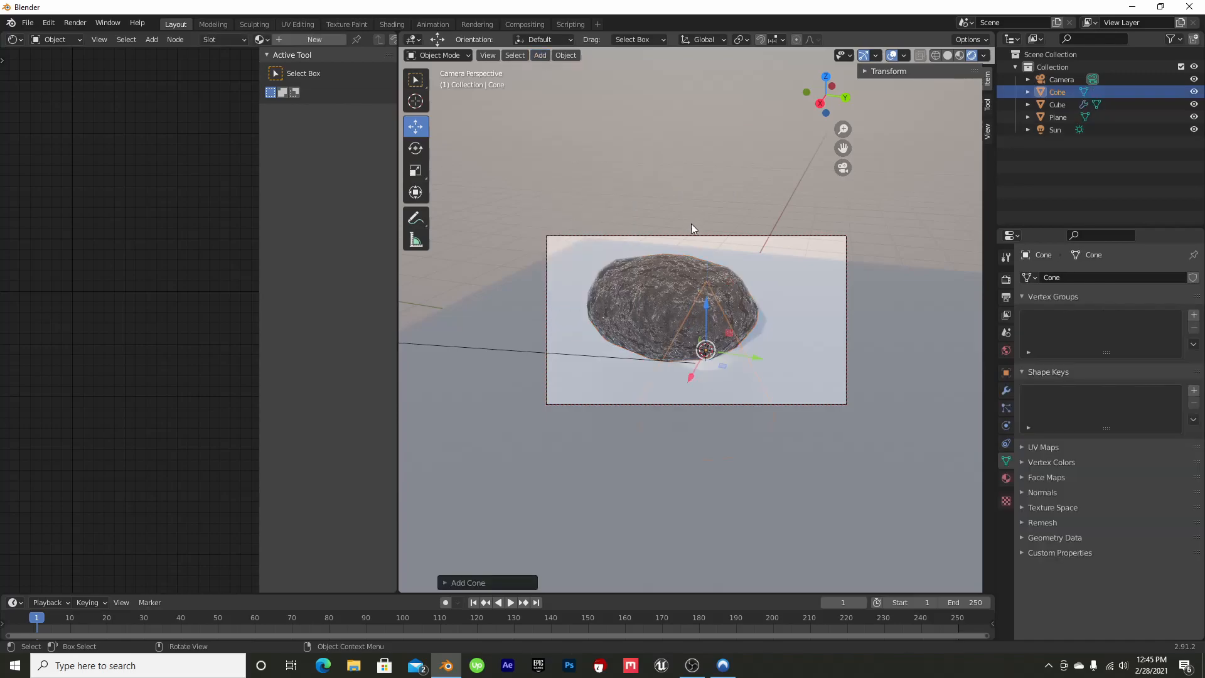
drag(703, 307, 716, 209)
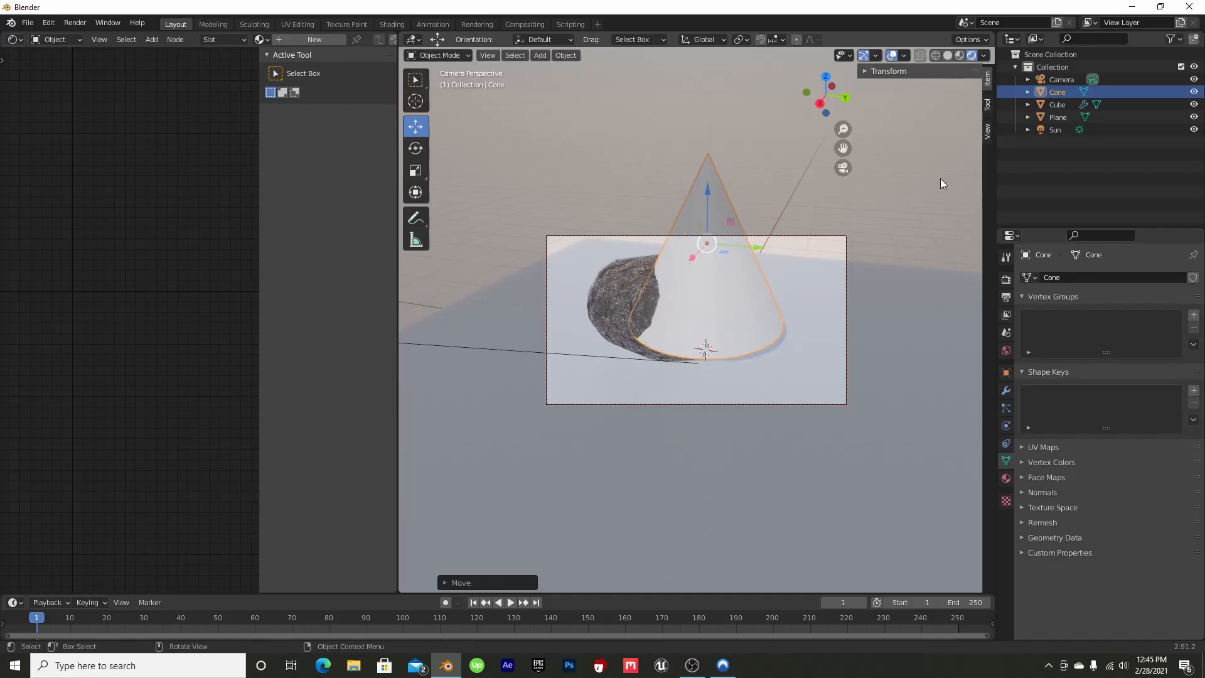
Leave the camera view and move the rock along the Y axis until it is clear of the cone
click(841, 165)
drag(825, 94, 784, 116)
click(690, 316)
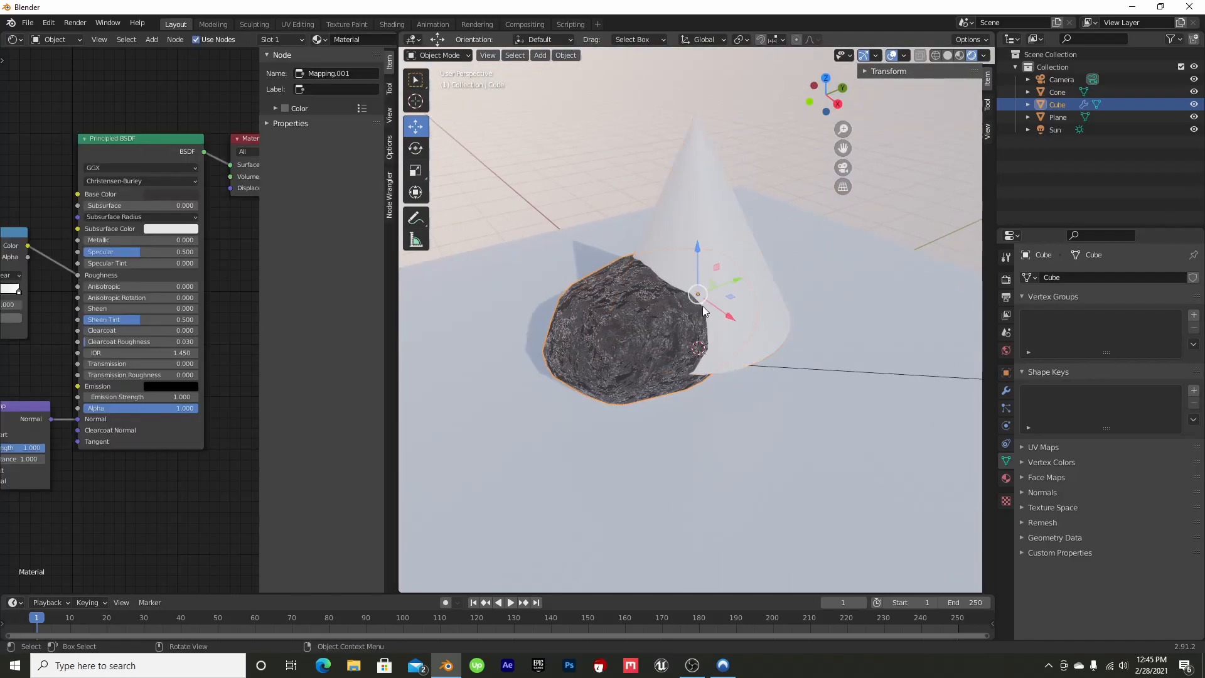
drag(734, 282, 561, 354)
Assign the rock's existing material to the cone and compare both objects from several angles and distances
click(684, 276)
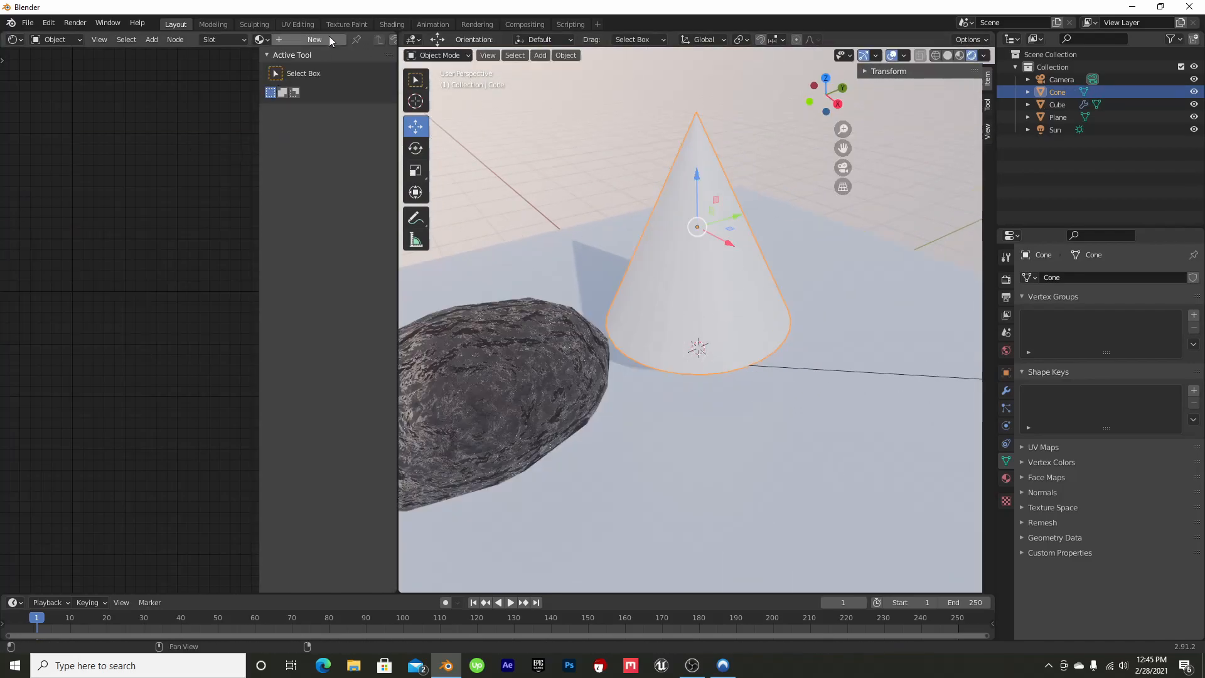
click(261, 40)
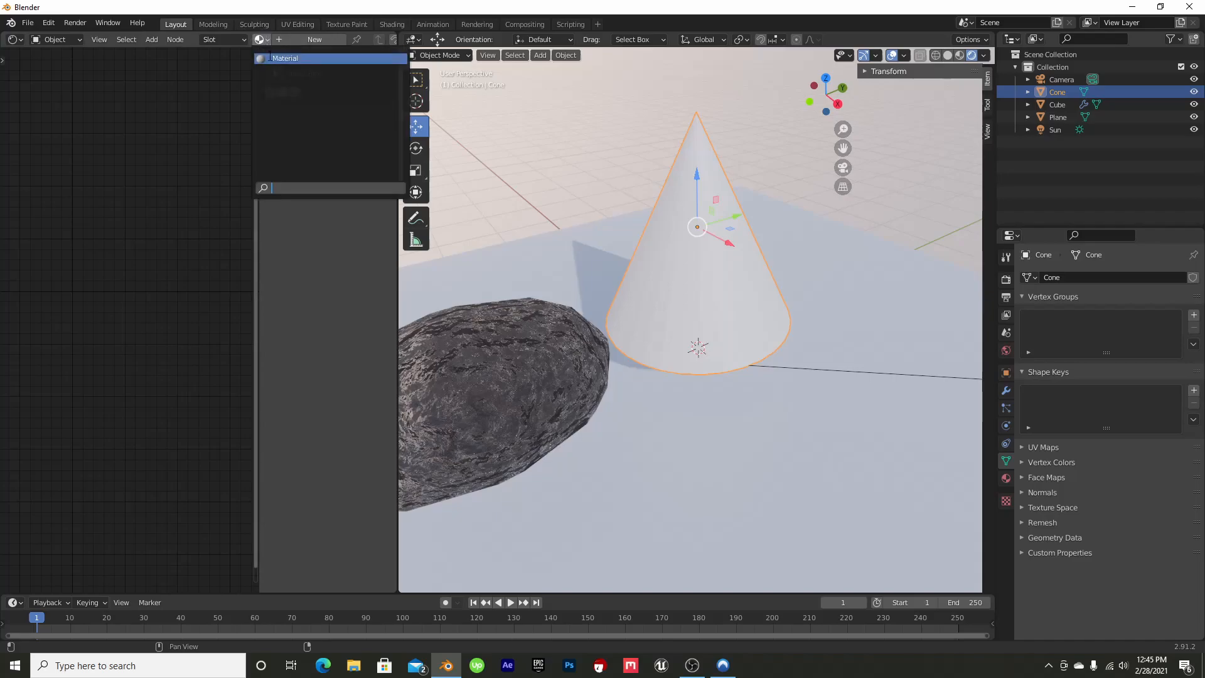
click(279, 58)
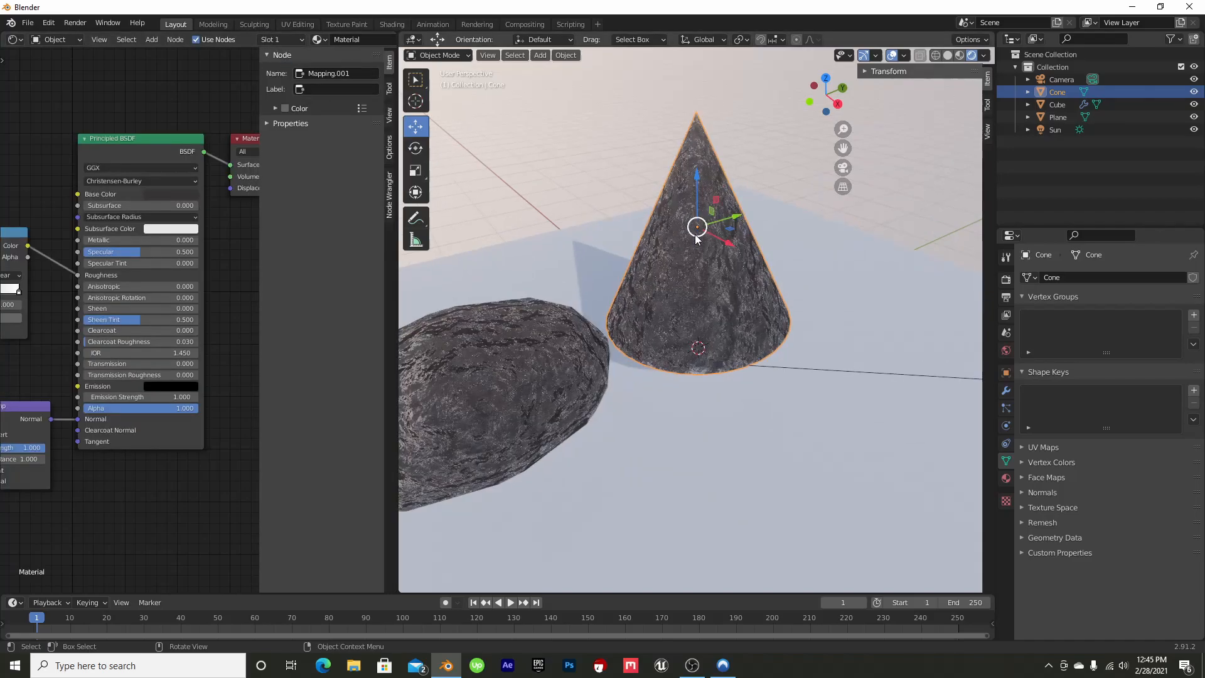
scroll(695, 238, up, 2)
scroll(695, 235, up, 1)
drag(842, 82, 891, 112)
scroll(727, 330, down, 6)
scroll(726, 329, up, 3)
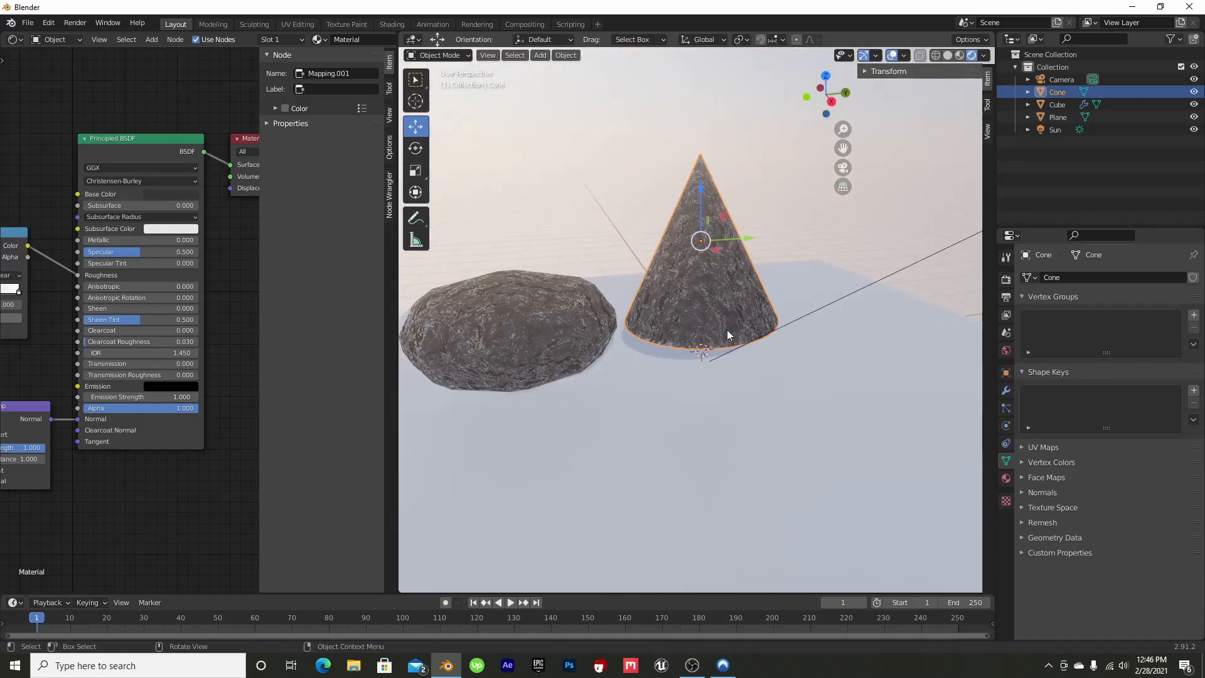